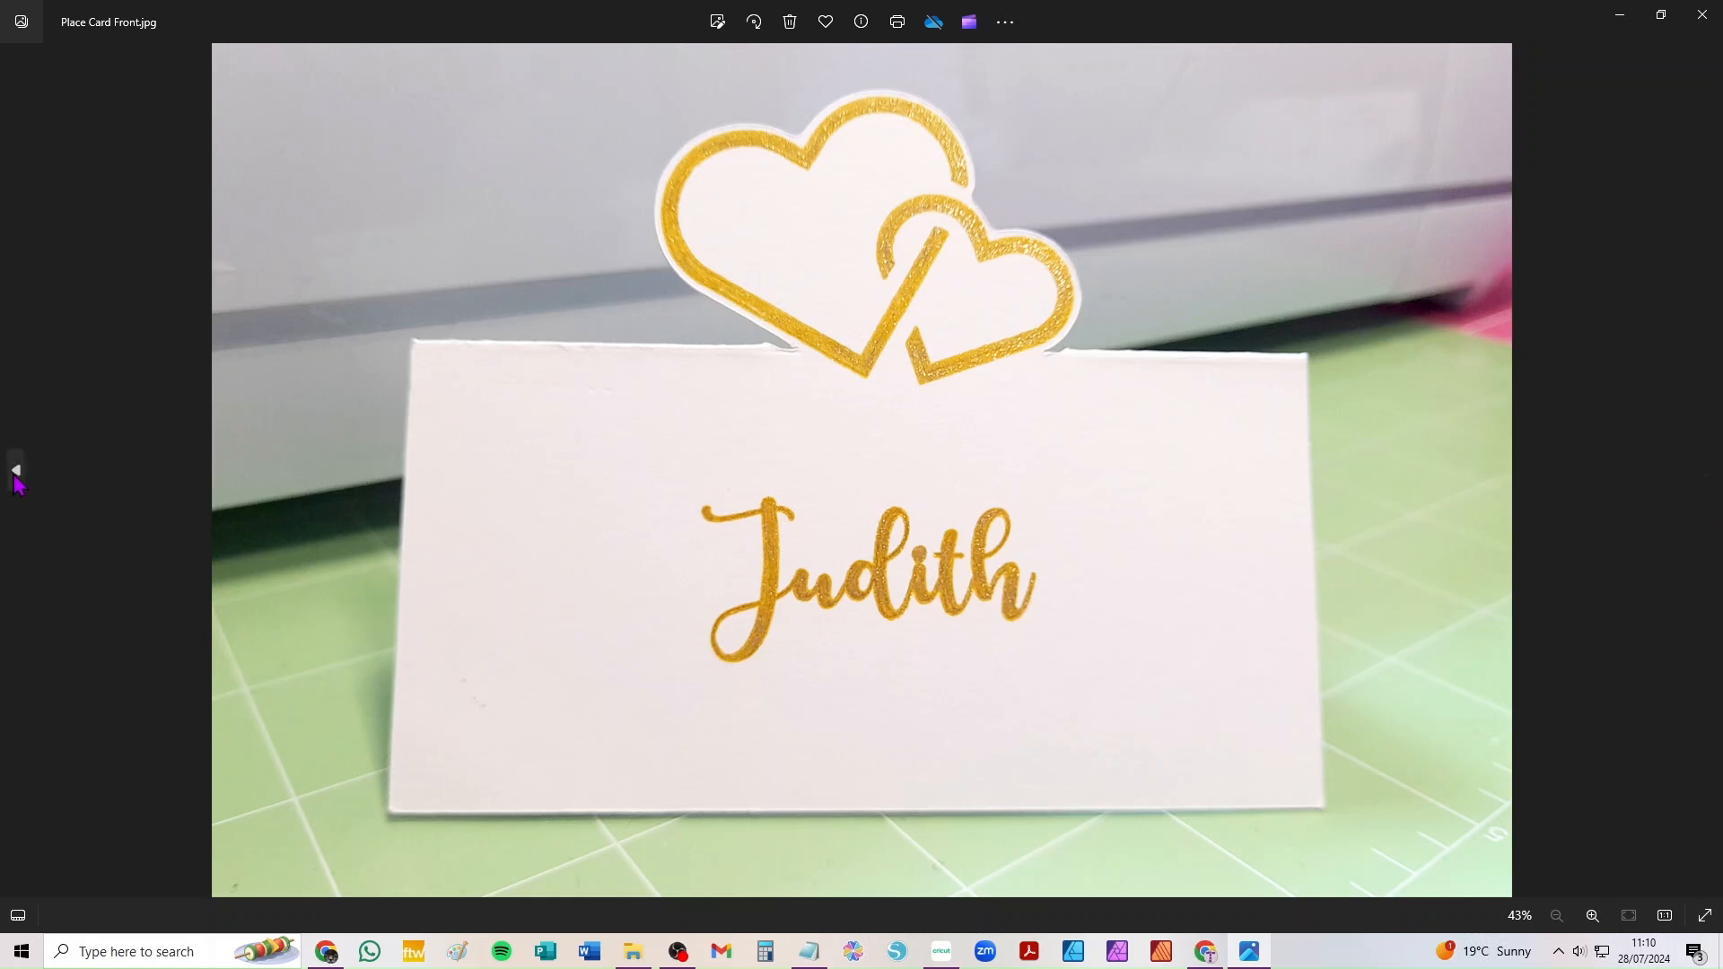
- Examine the photos of the finished place card's back and front, and switch to Cricut Design Space
click(18, 481)
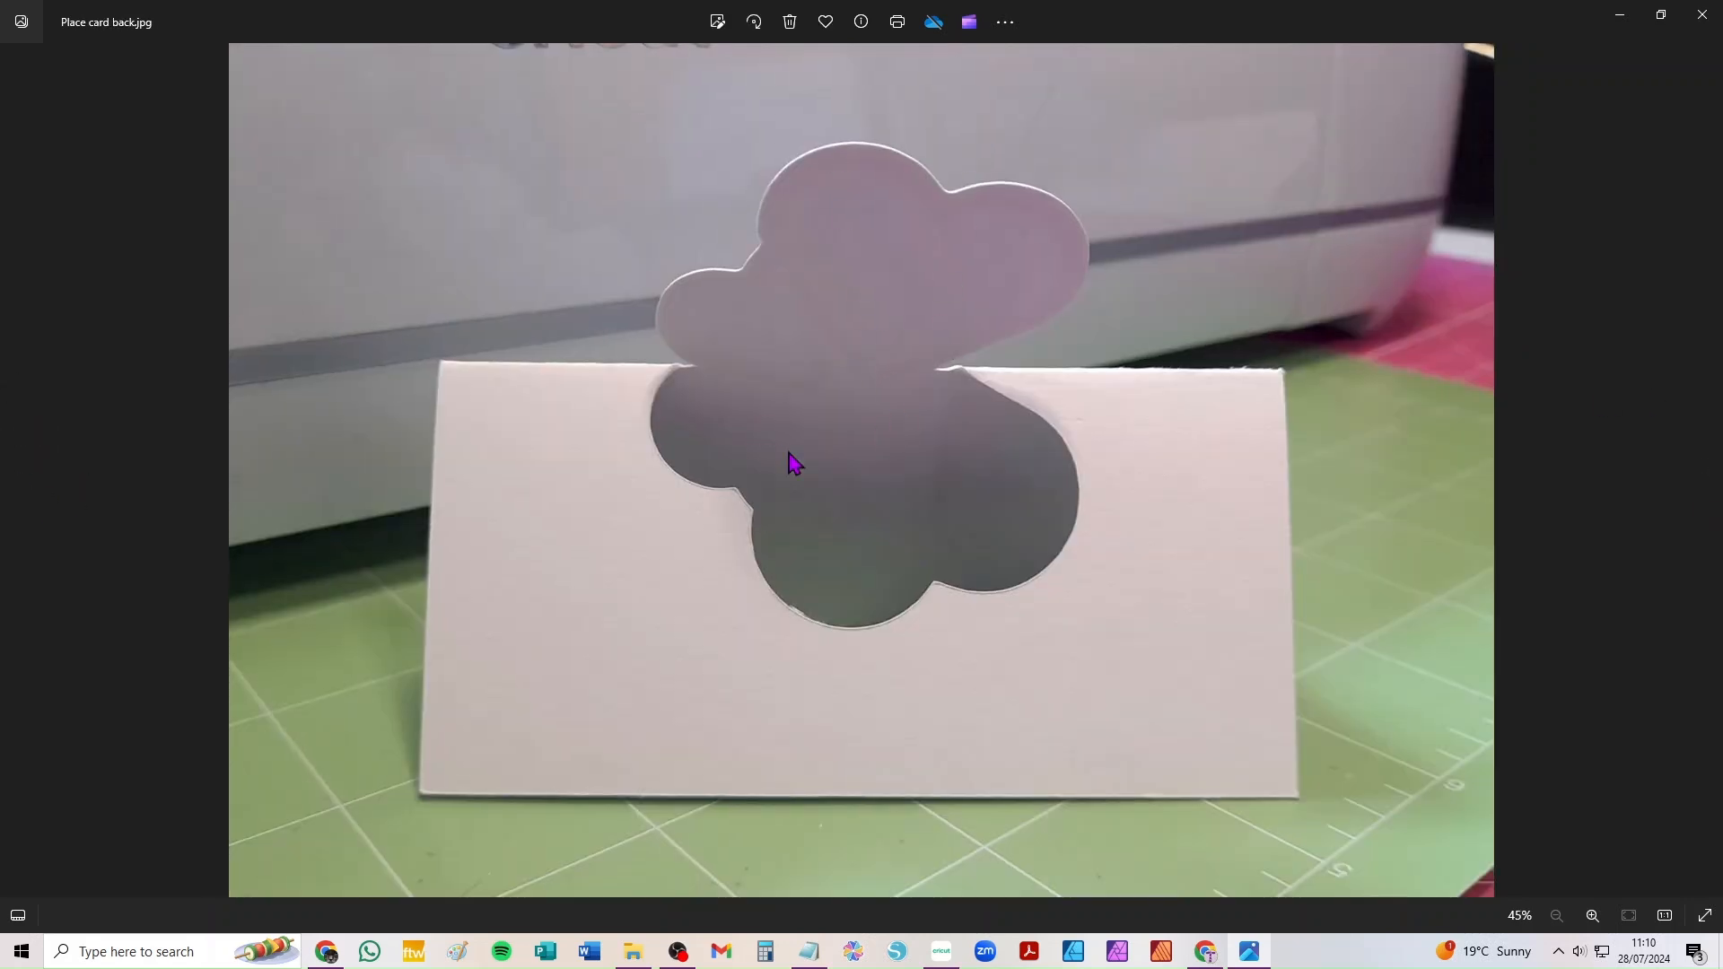
click(1706, 472)
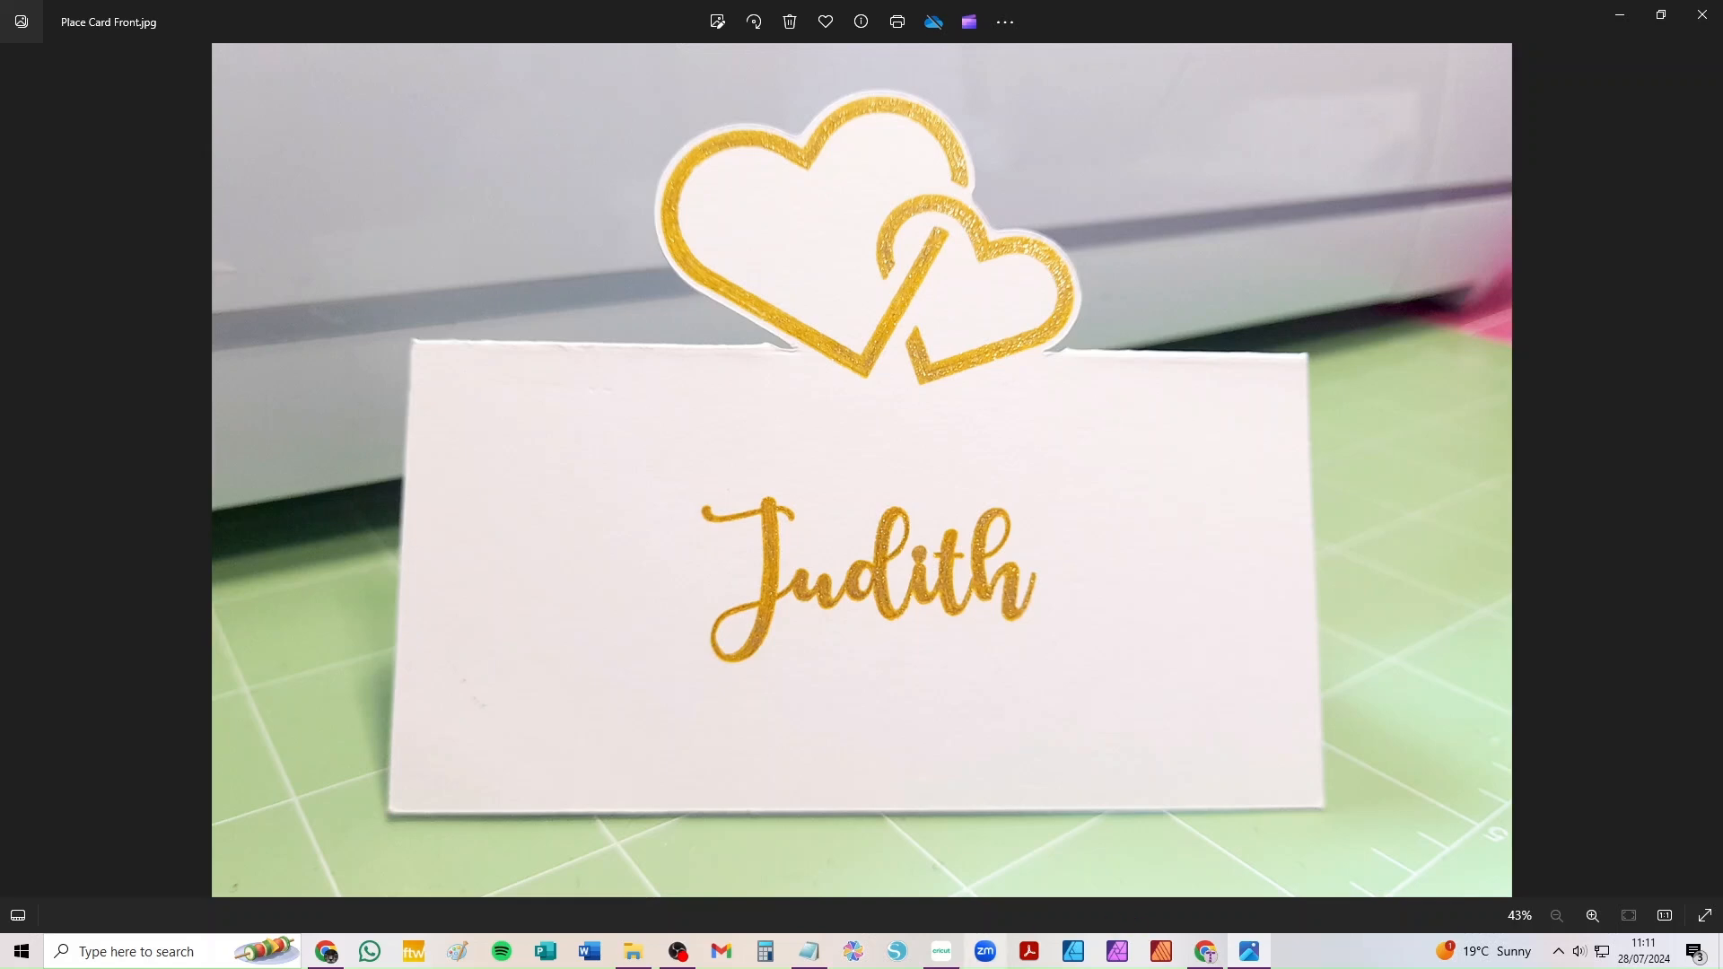
click(944, 958)
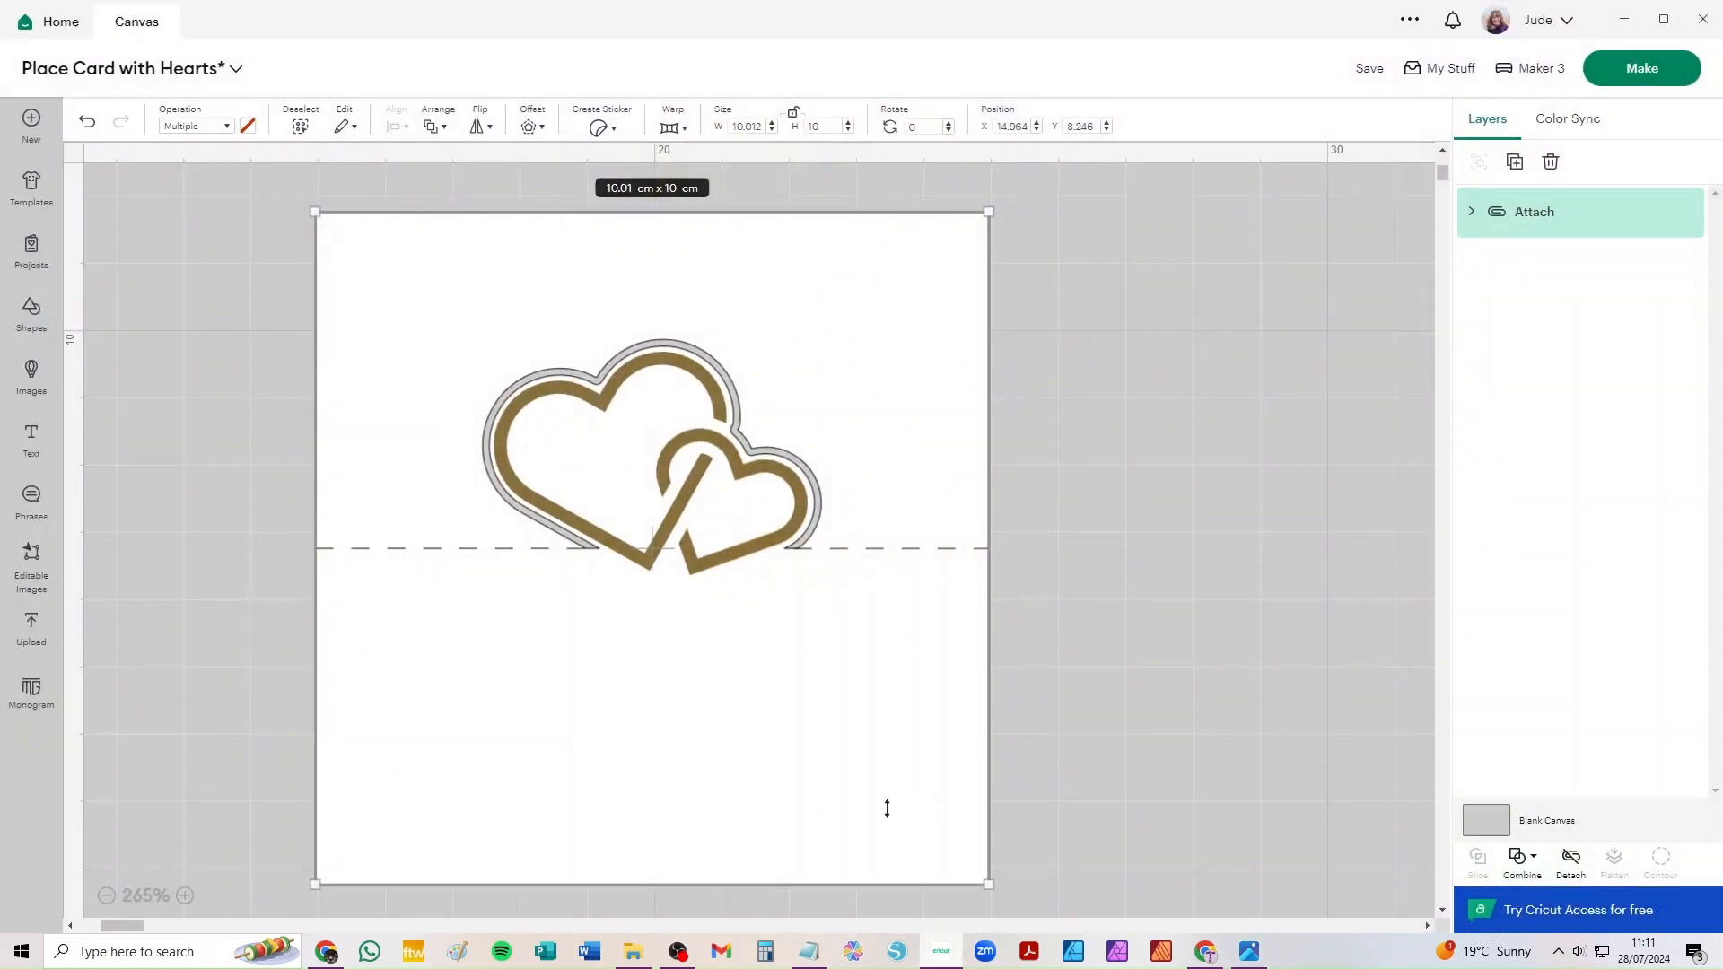
- Shift the attached place card slightly on the canvas and duplicate it
drag(890, 358, 843, 334)
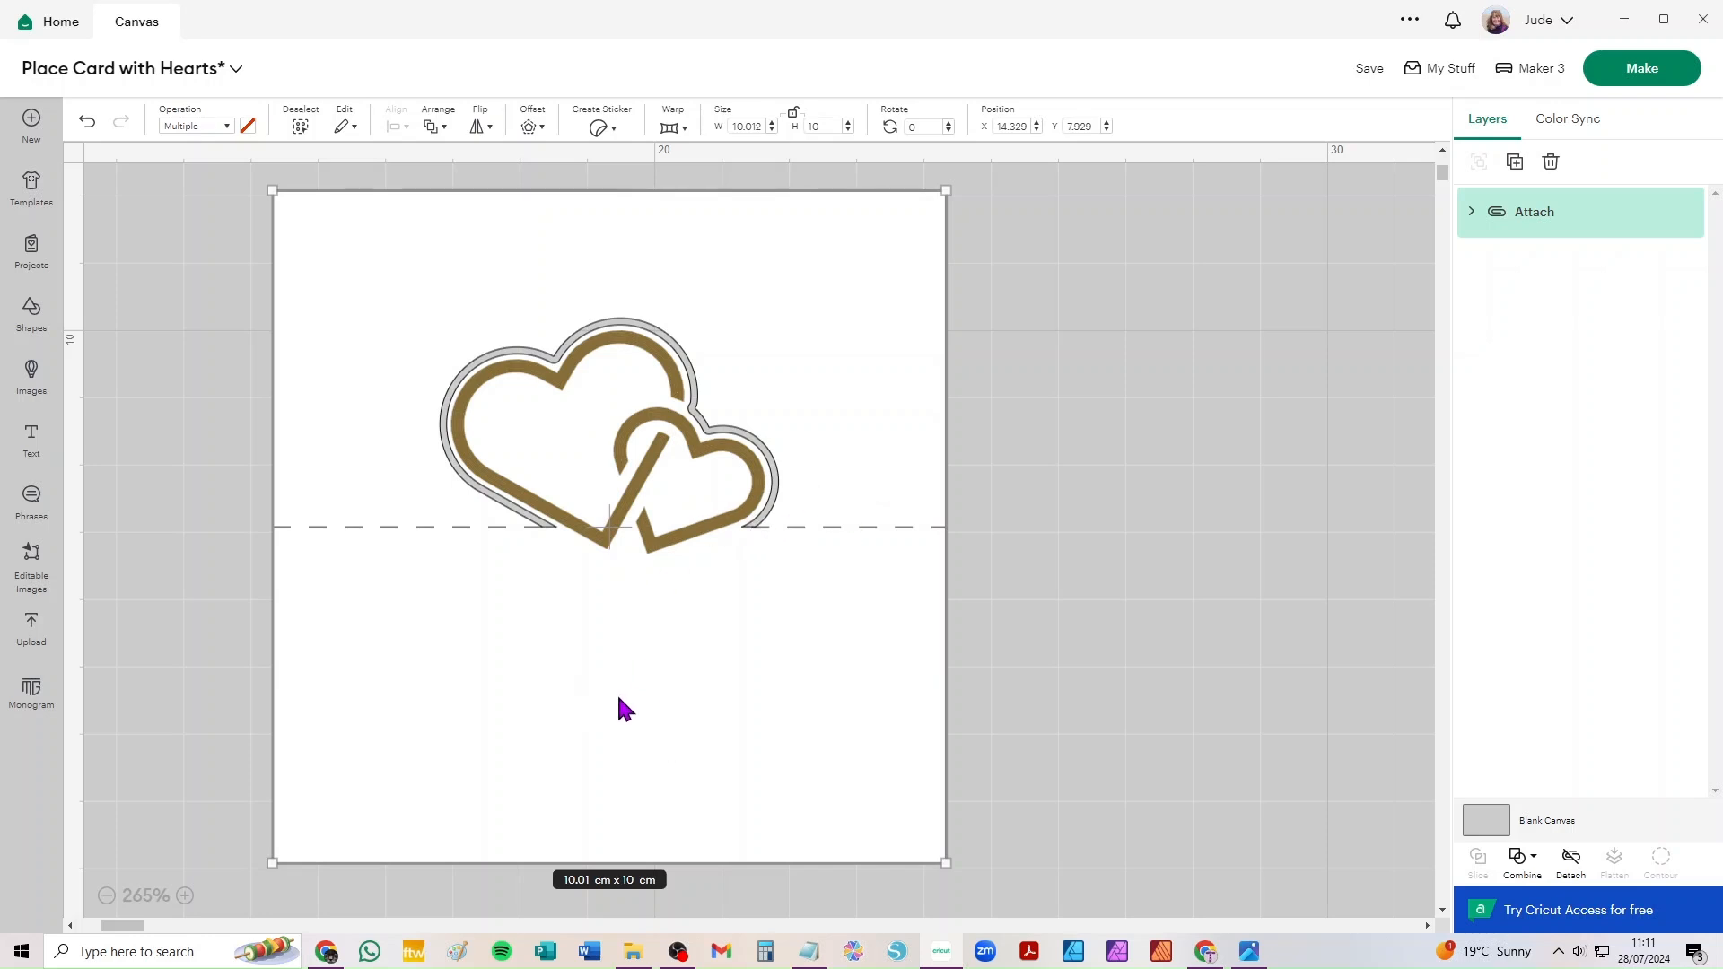
scroll(608, 696, up, 3)
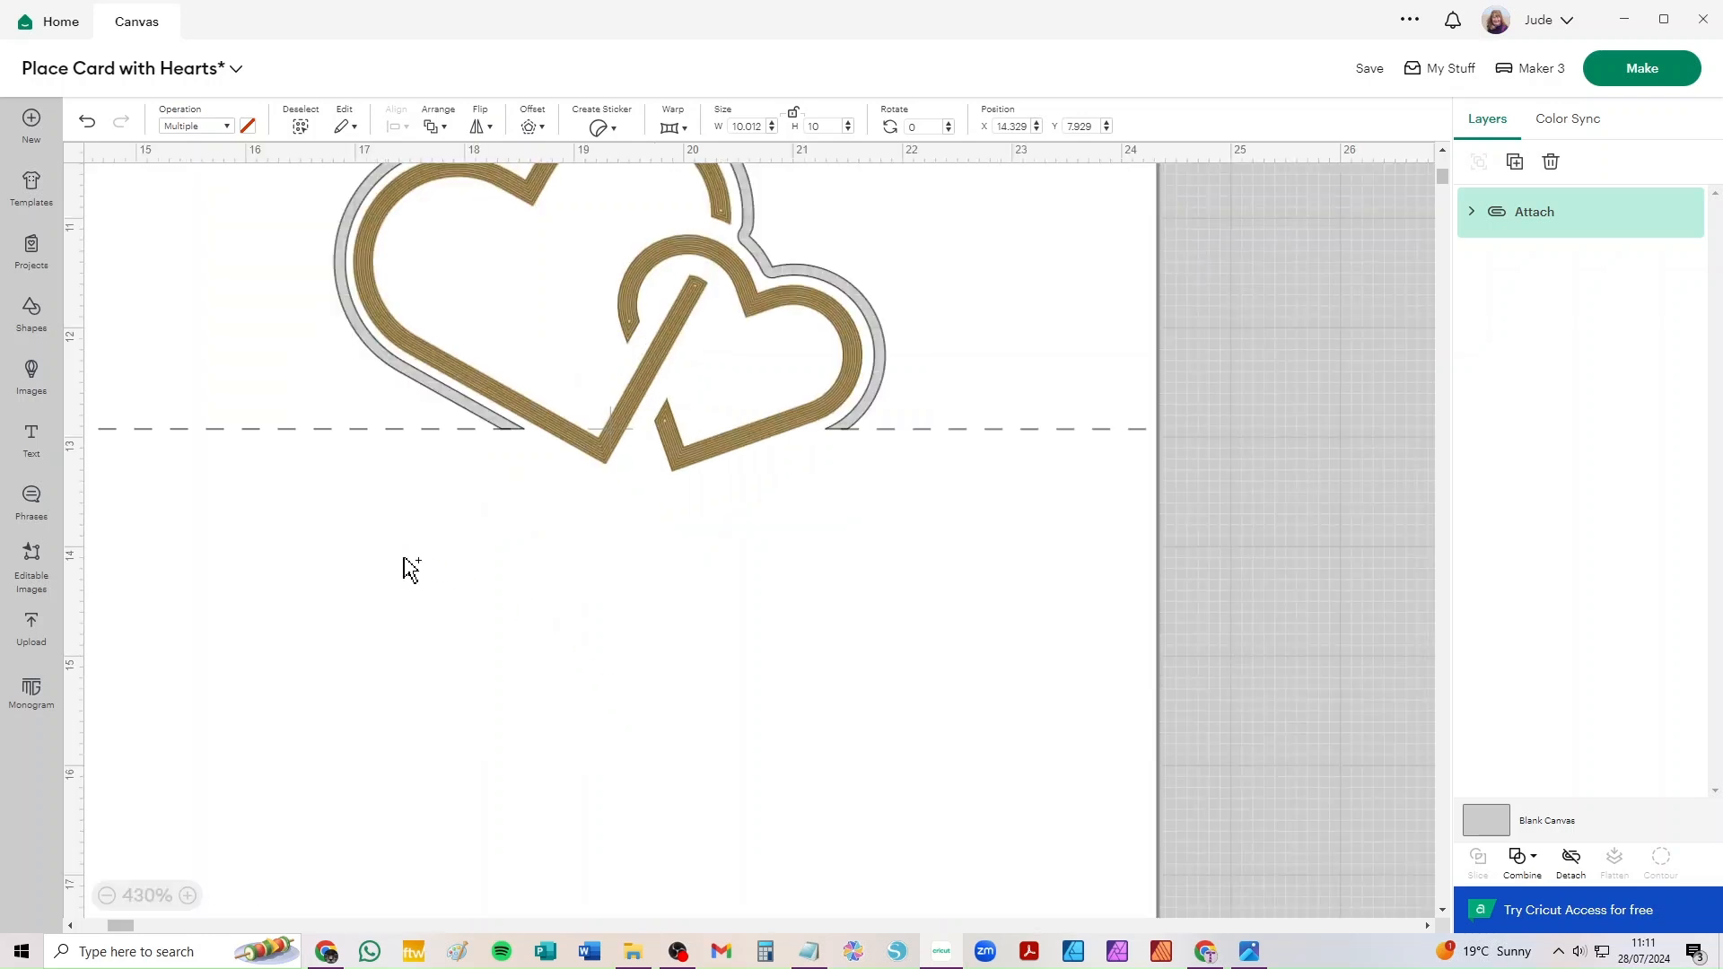
key(ctrl+d)
scroll(665, 540, down, 4)
drag(987, 594, 842, 628)
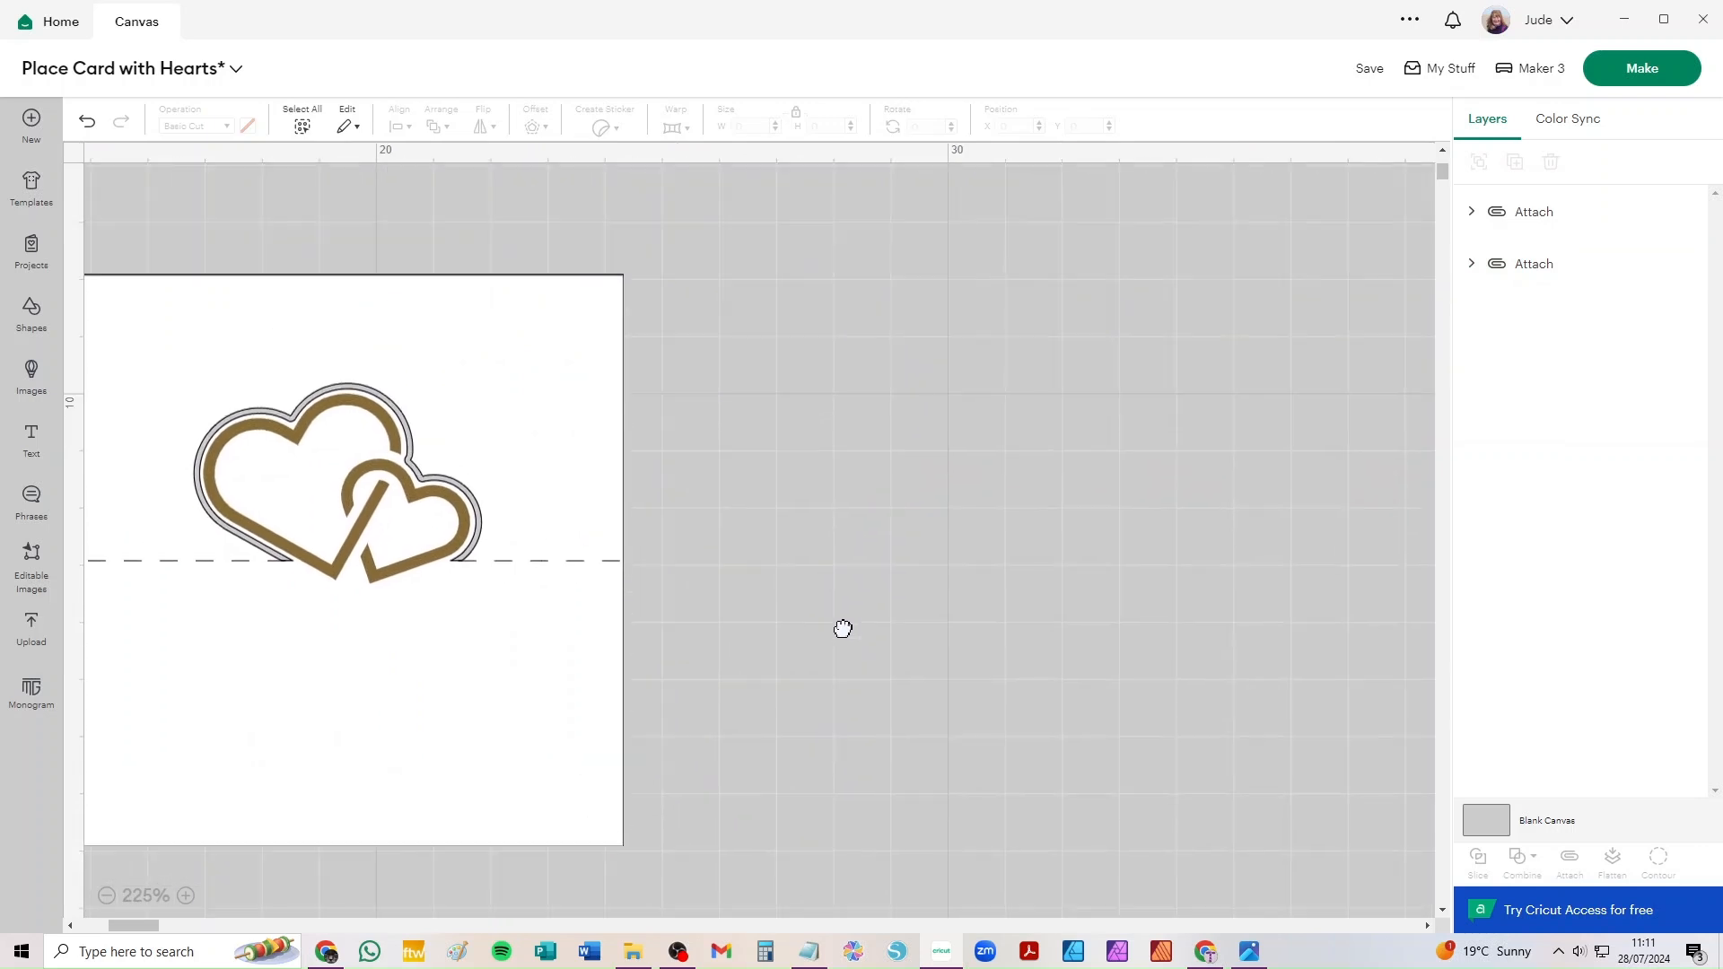
- Add a text object containing the guest's first name
click(32, 438)
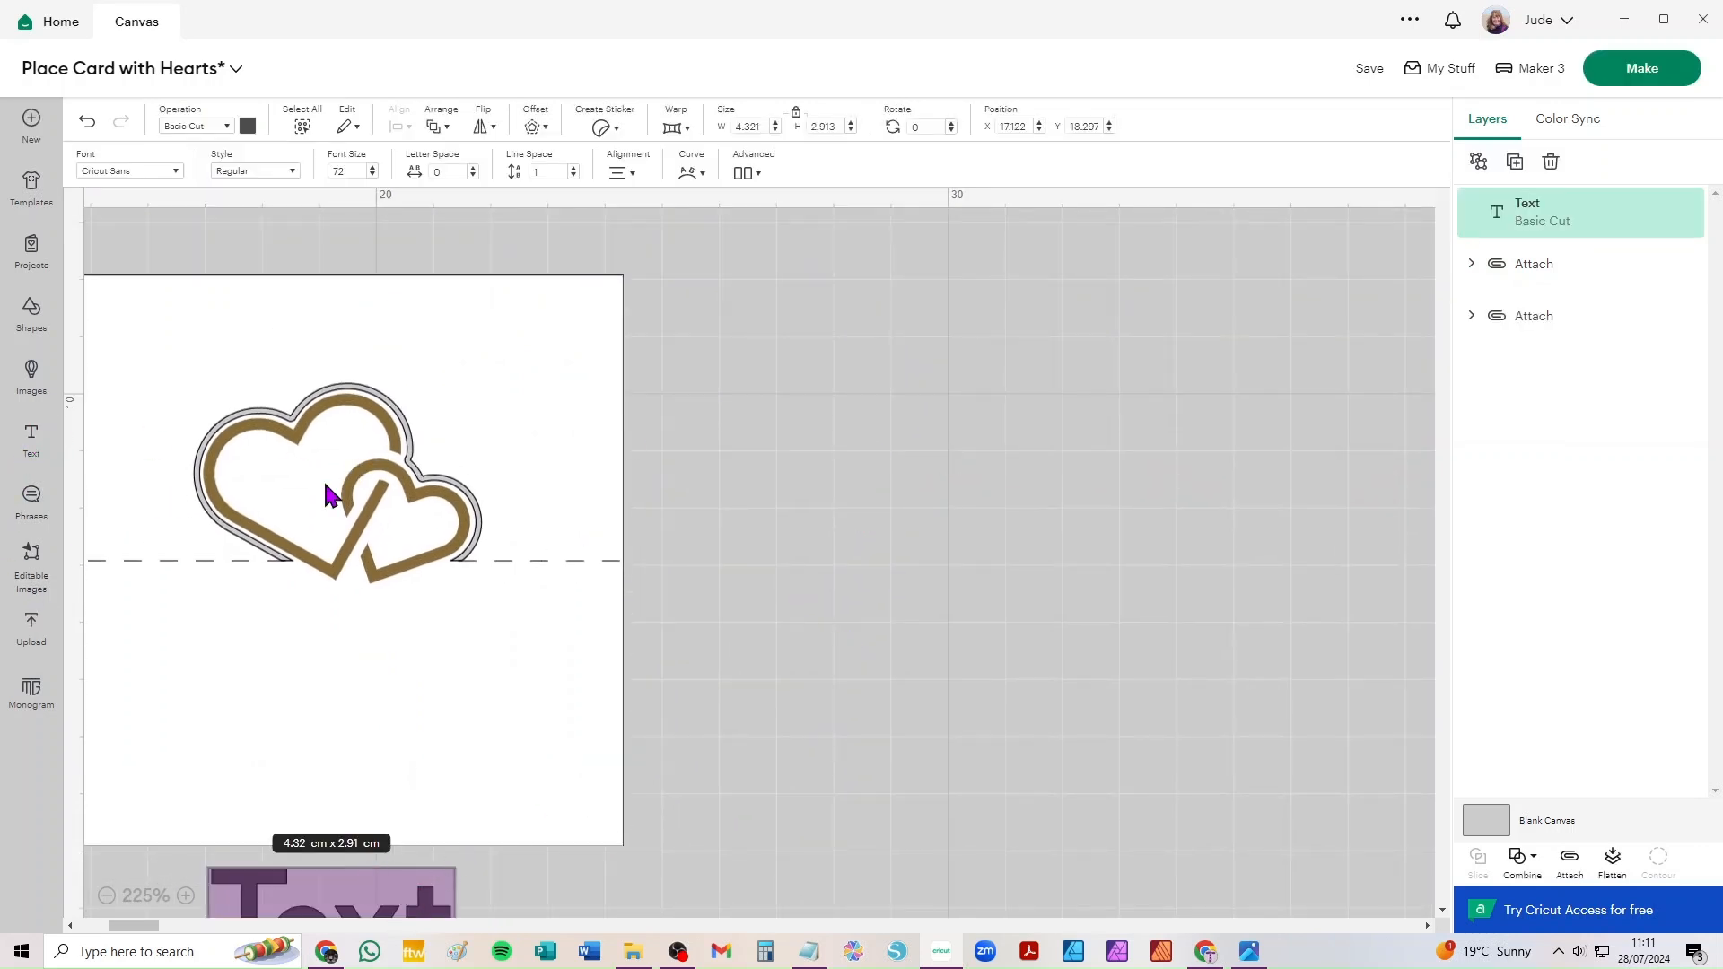
text(Judith)
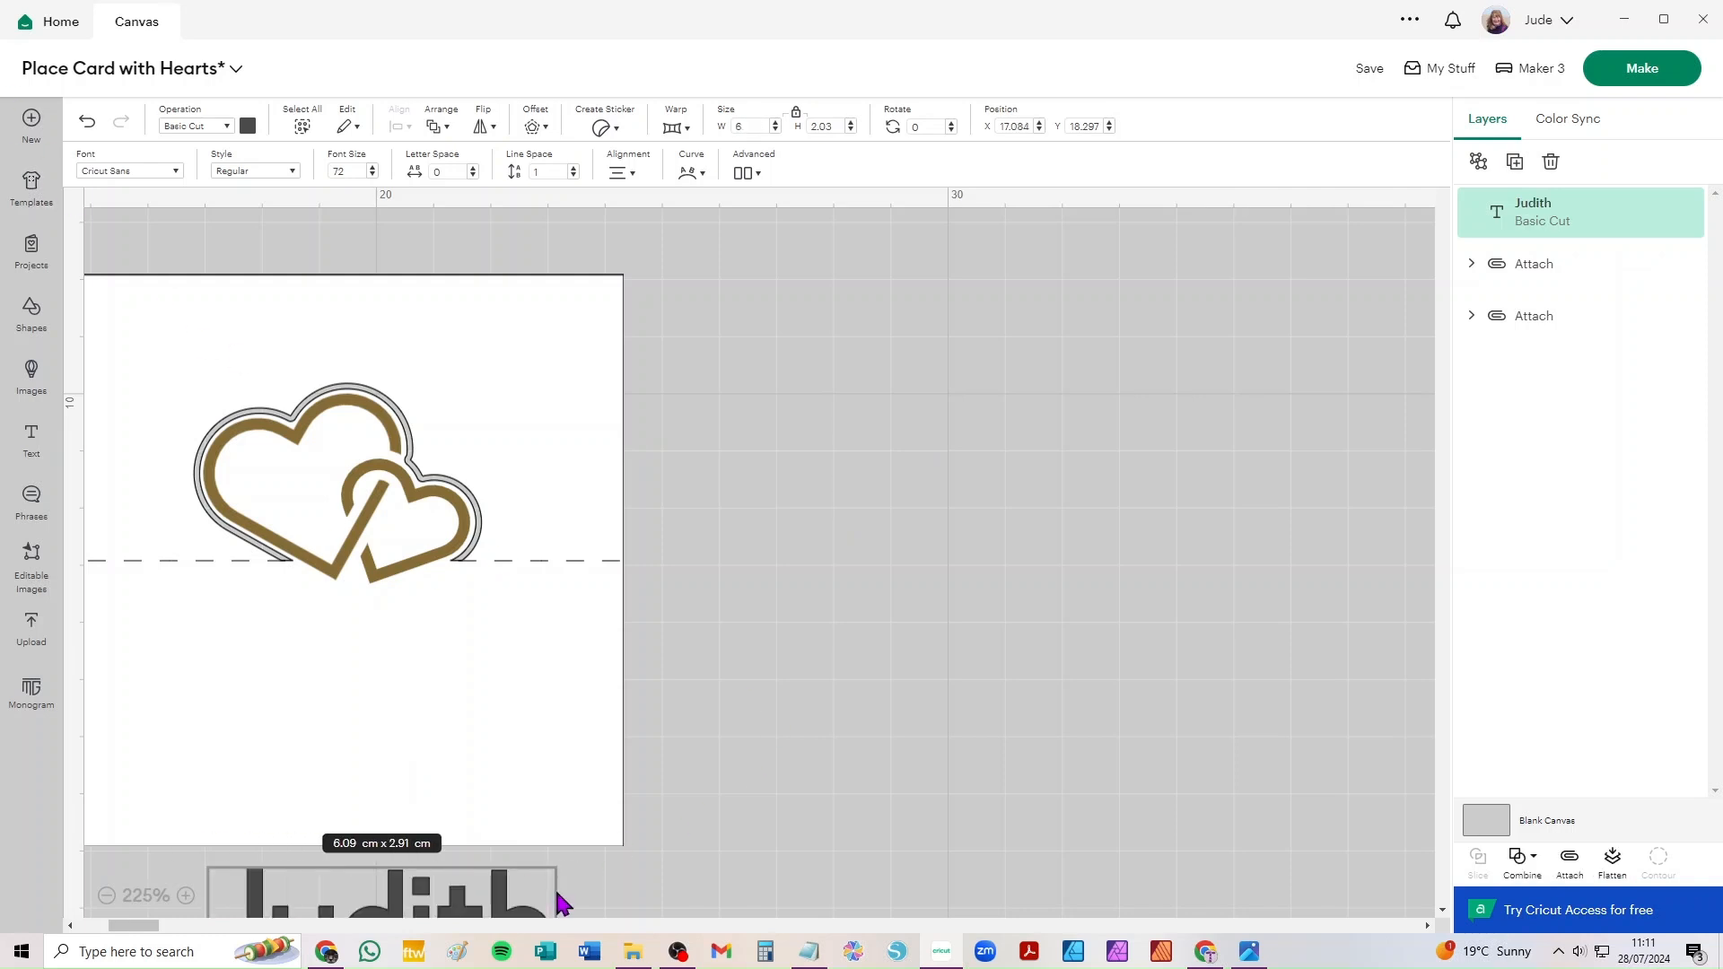
click(662, 853)
drag(554, 892, 972, 686)
scroll(422, 583, down, 5)
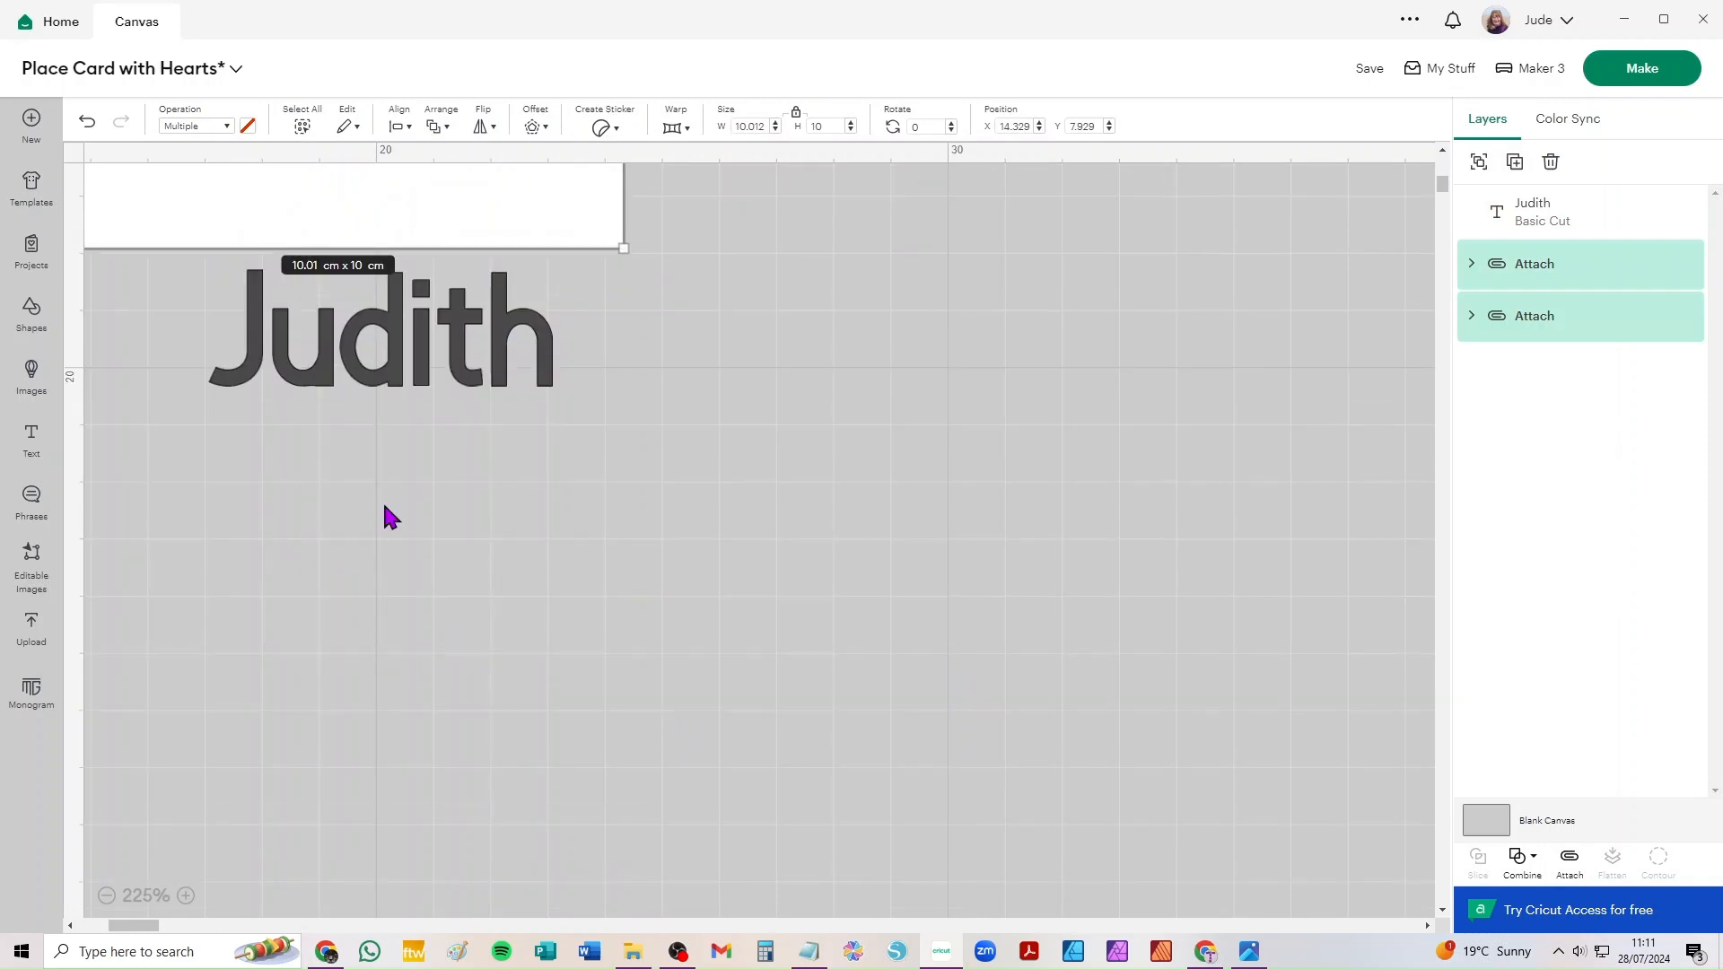
- Change the name text's font to the system font Ariska
click(359, 354)
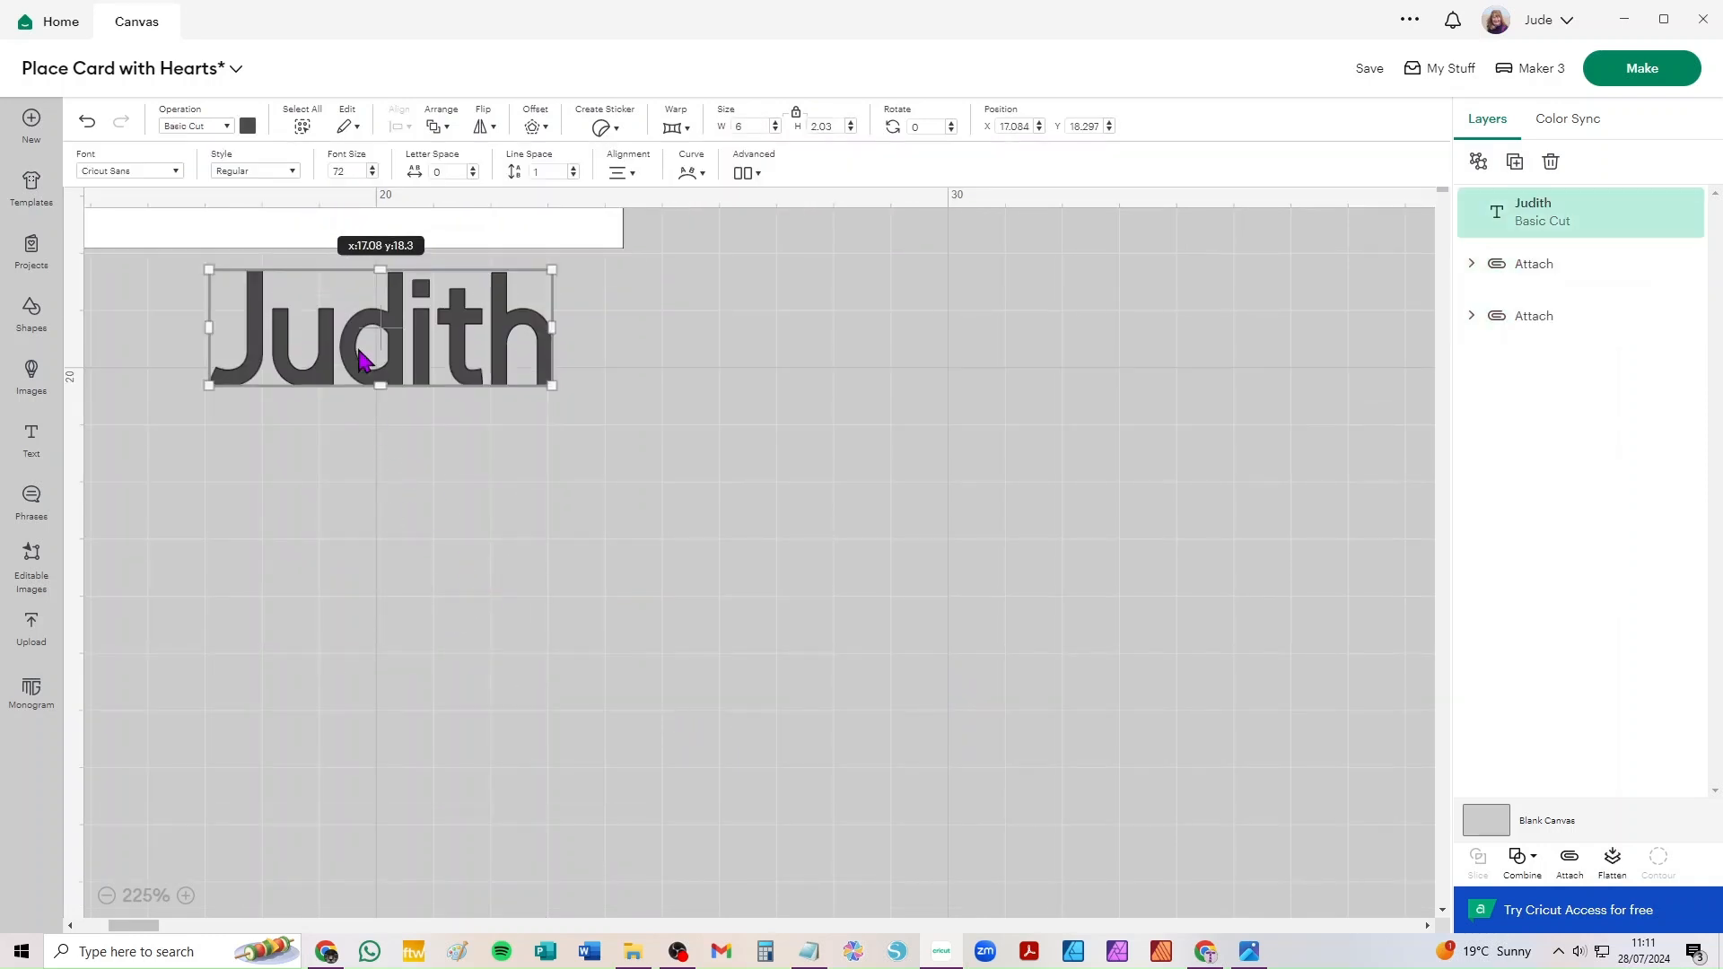
click(160, 173)
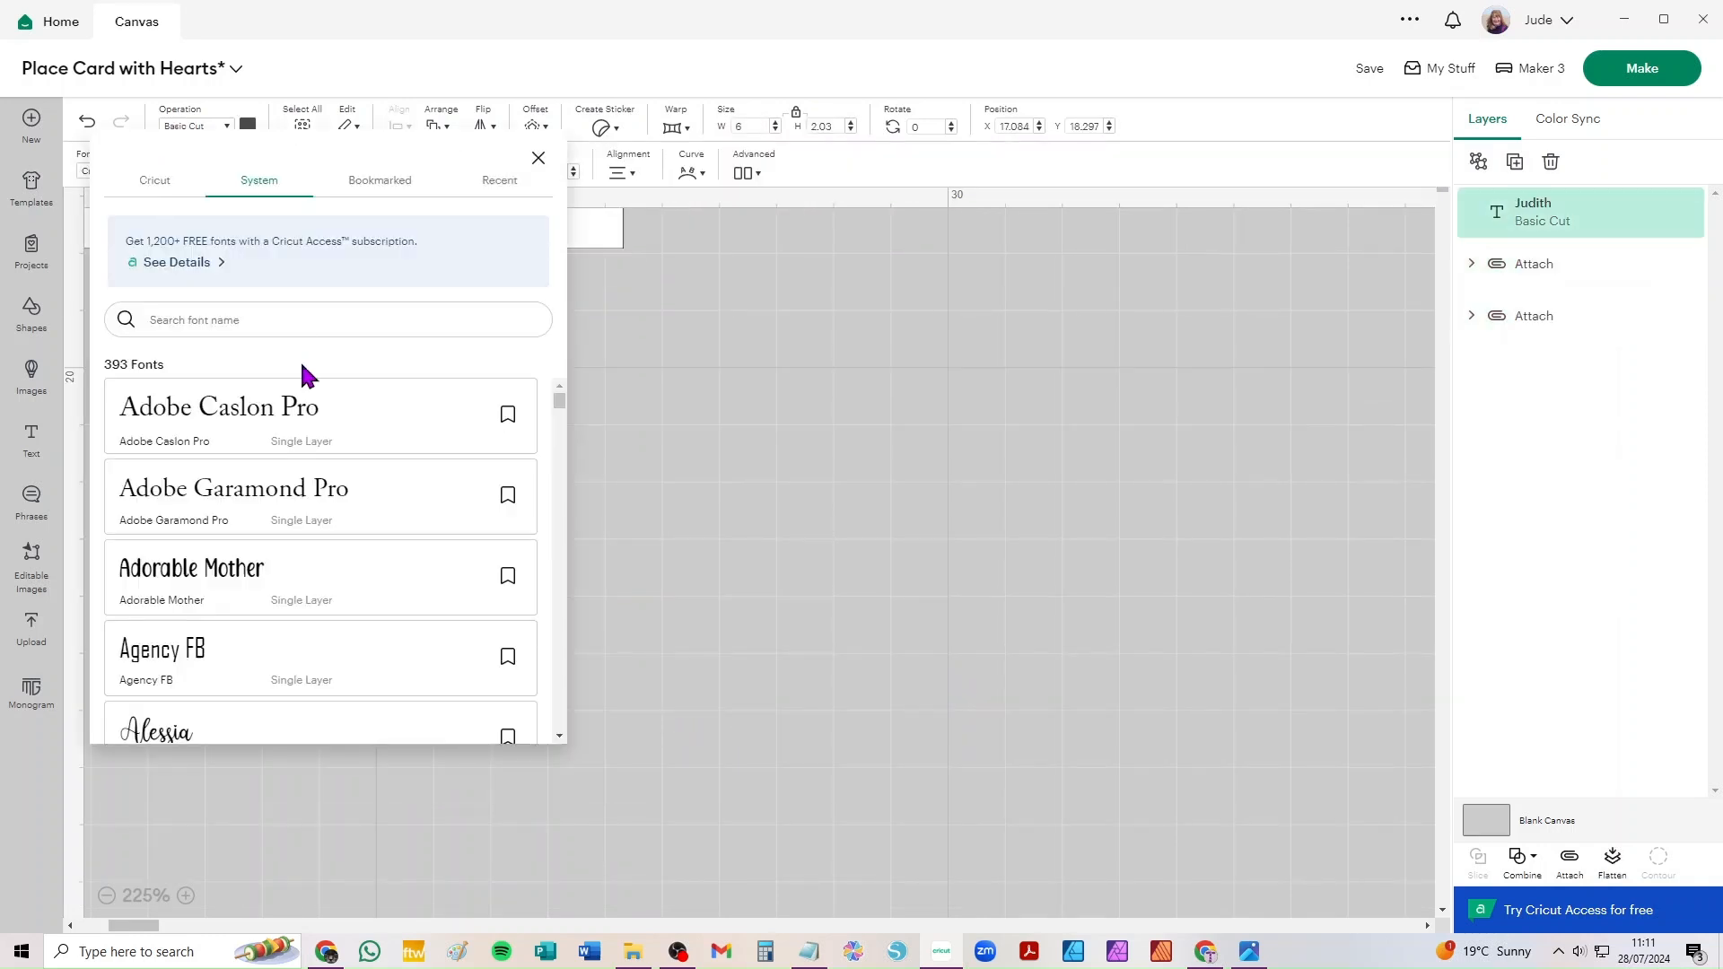
scroll(318, 549, down, 7)
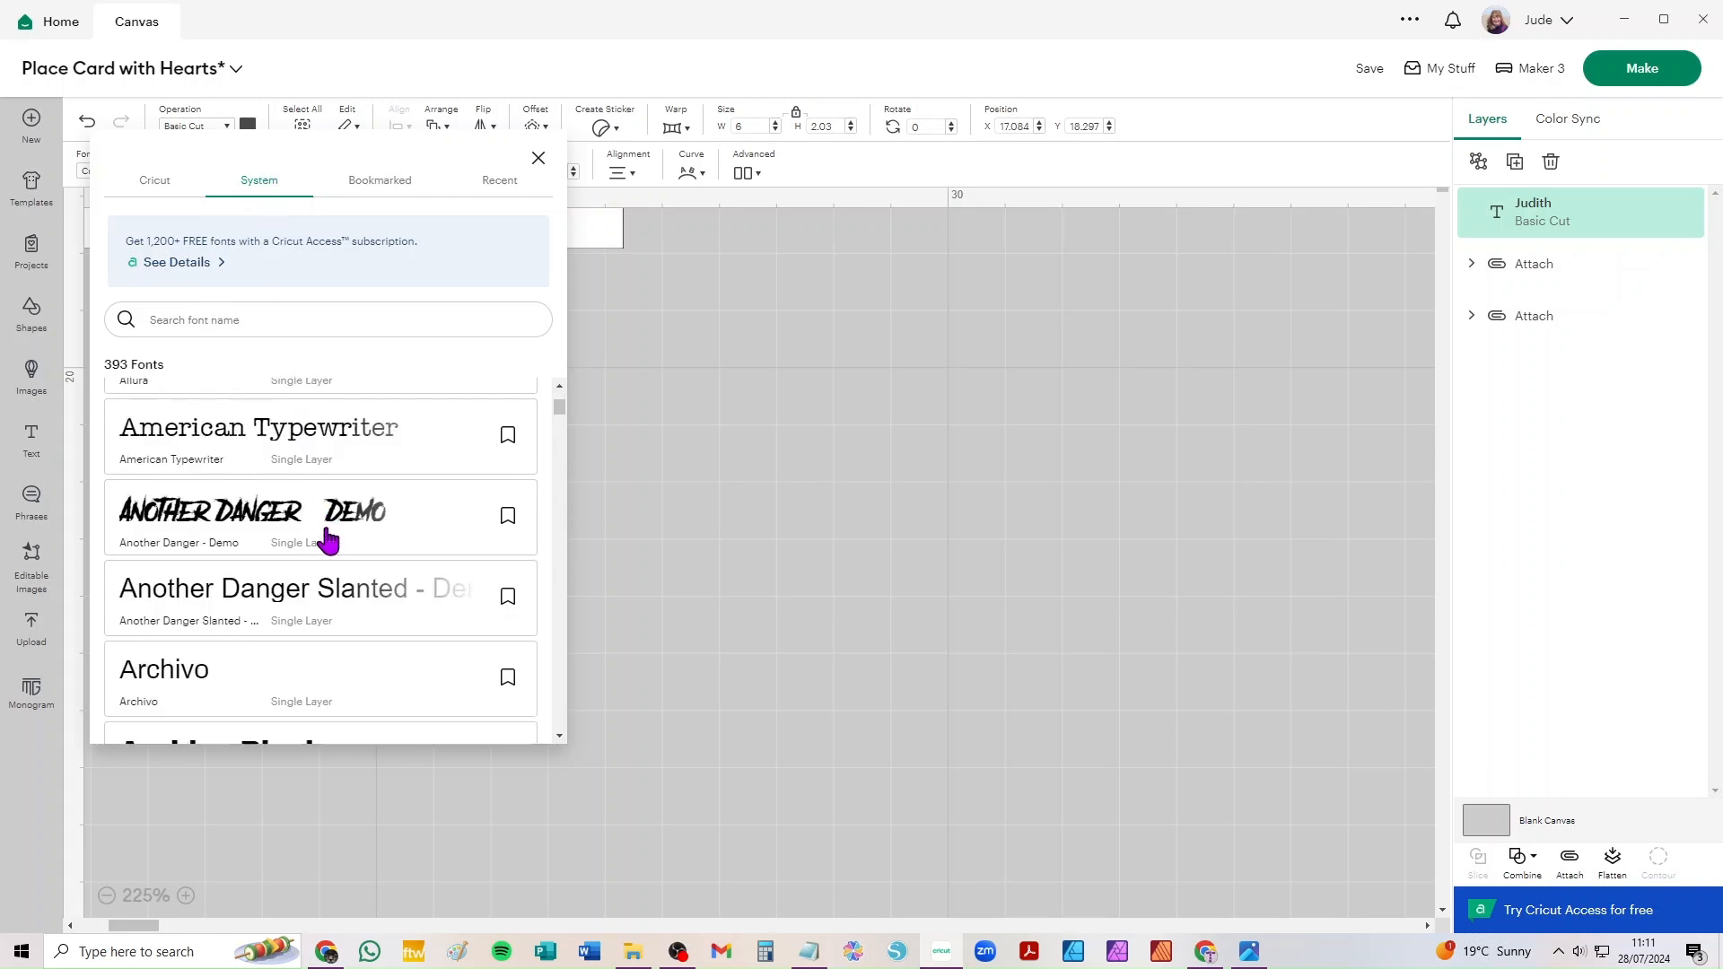
scroll(328, 539, down, 4)
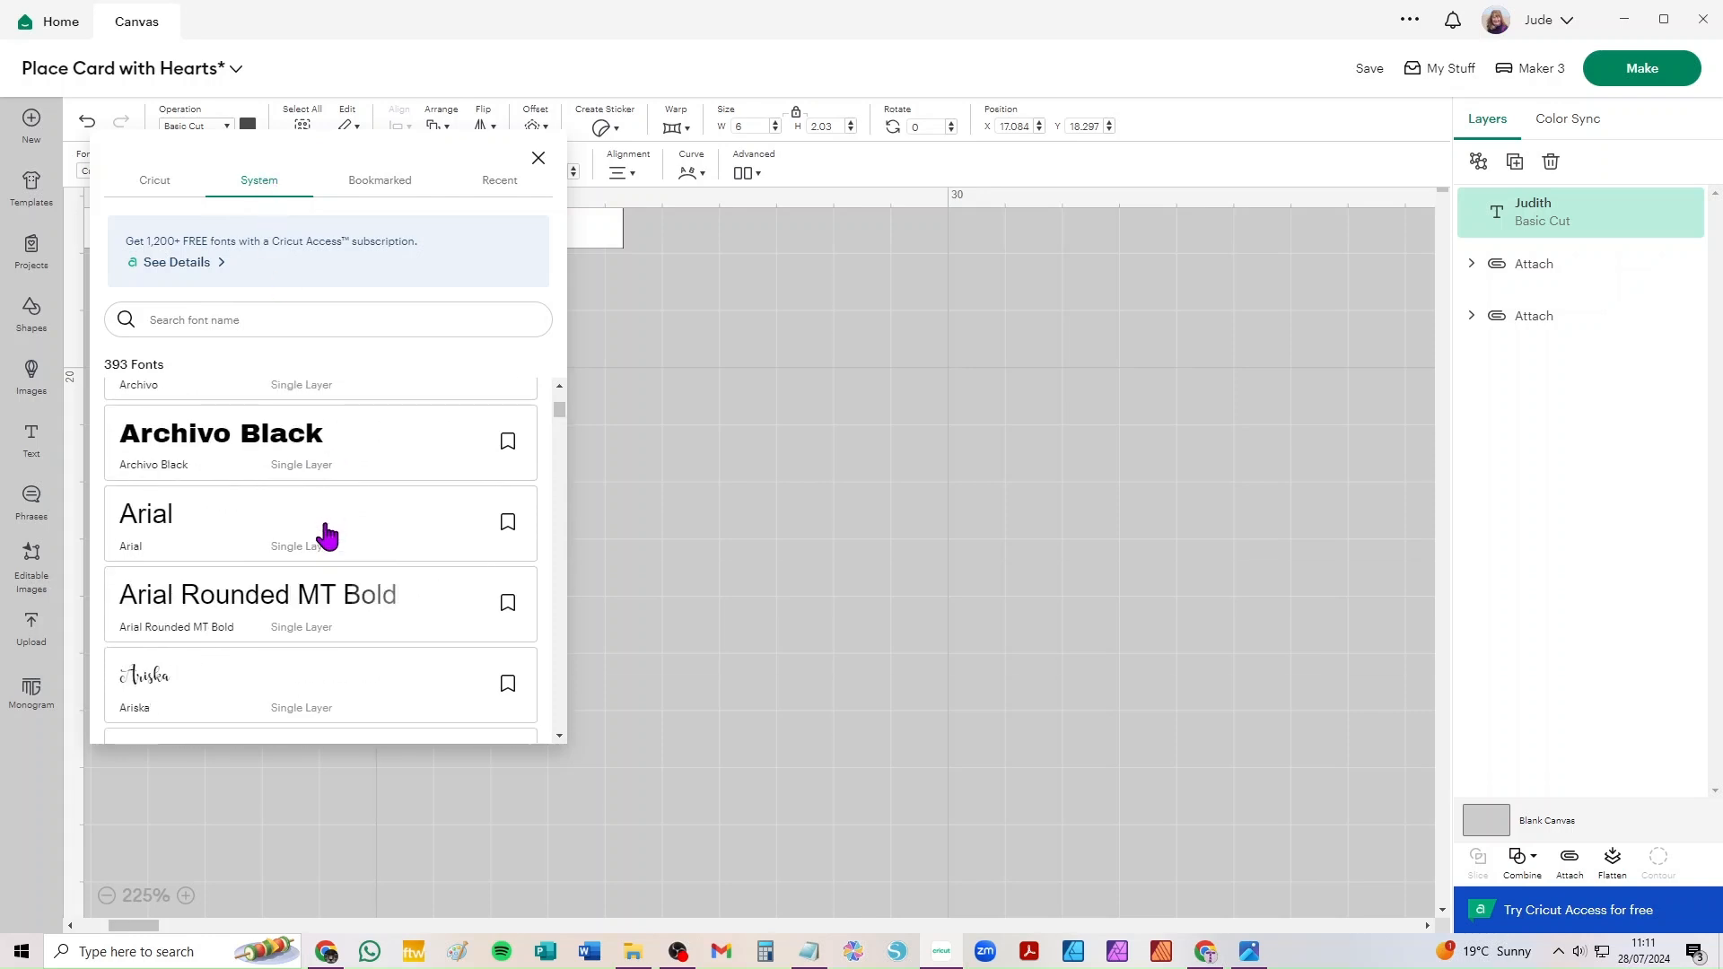
click(157, 687)
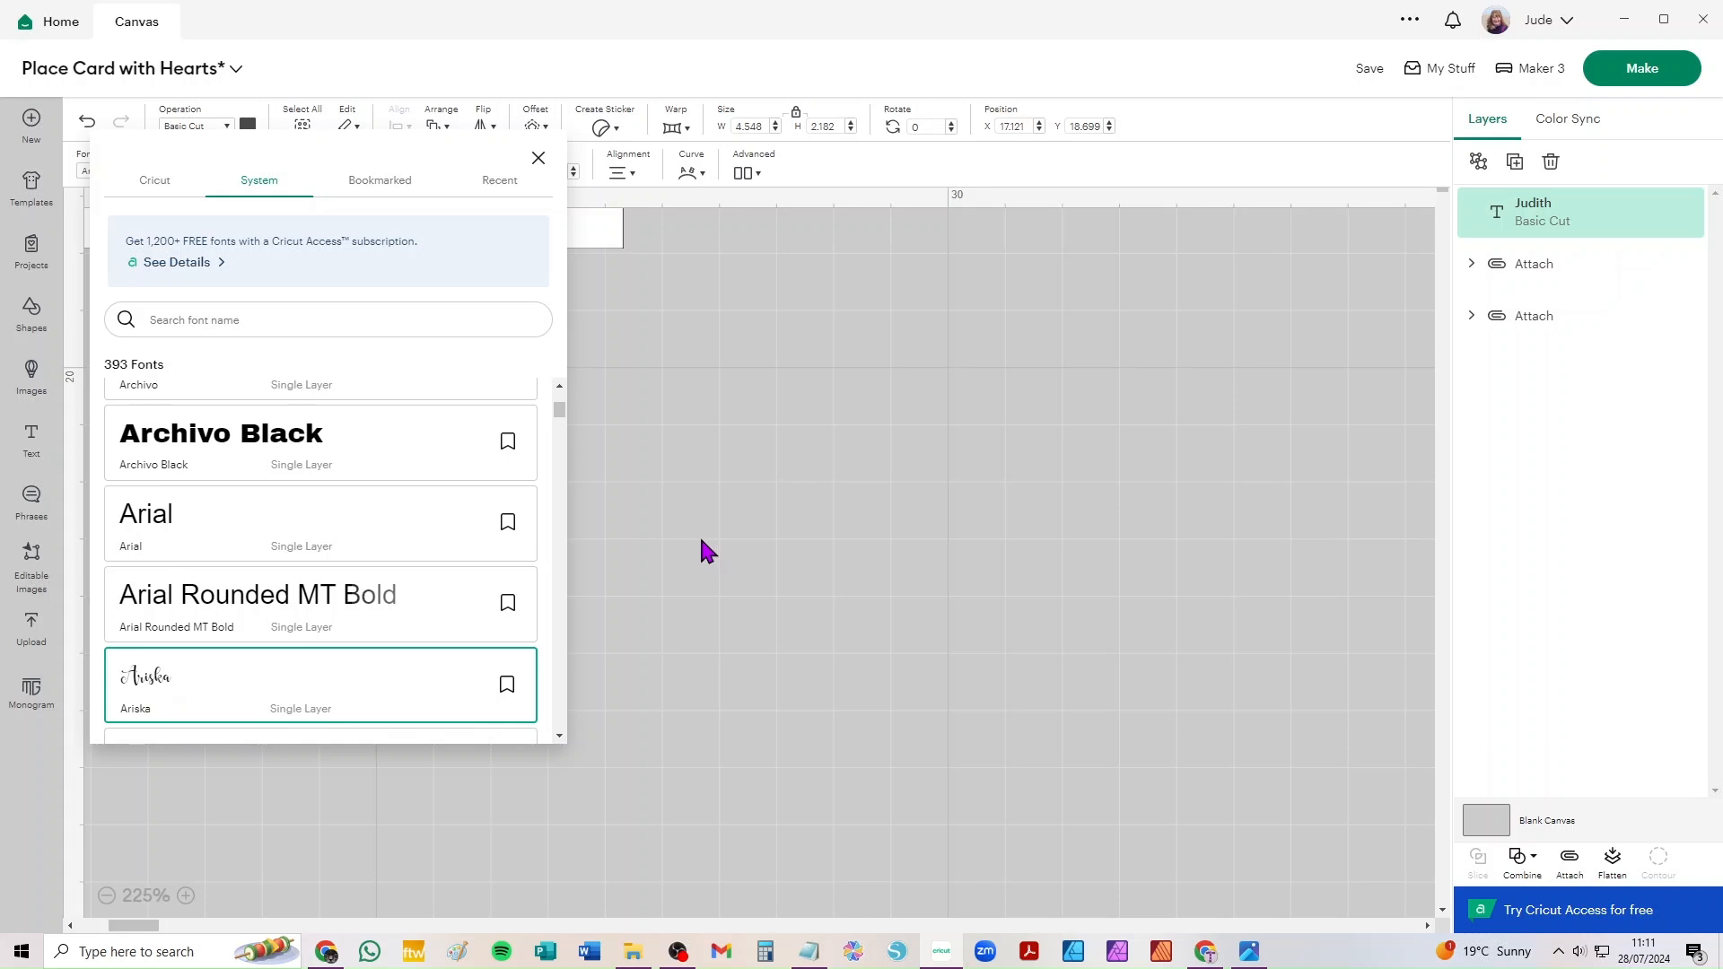
click(787, 528)
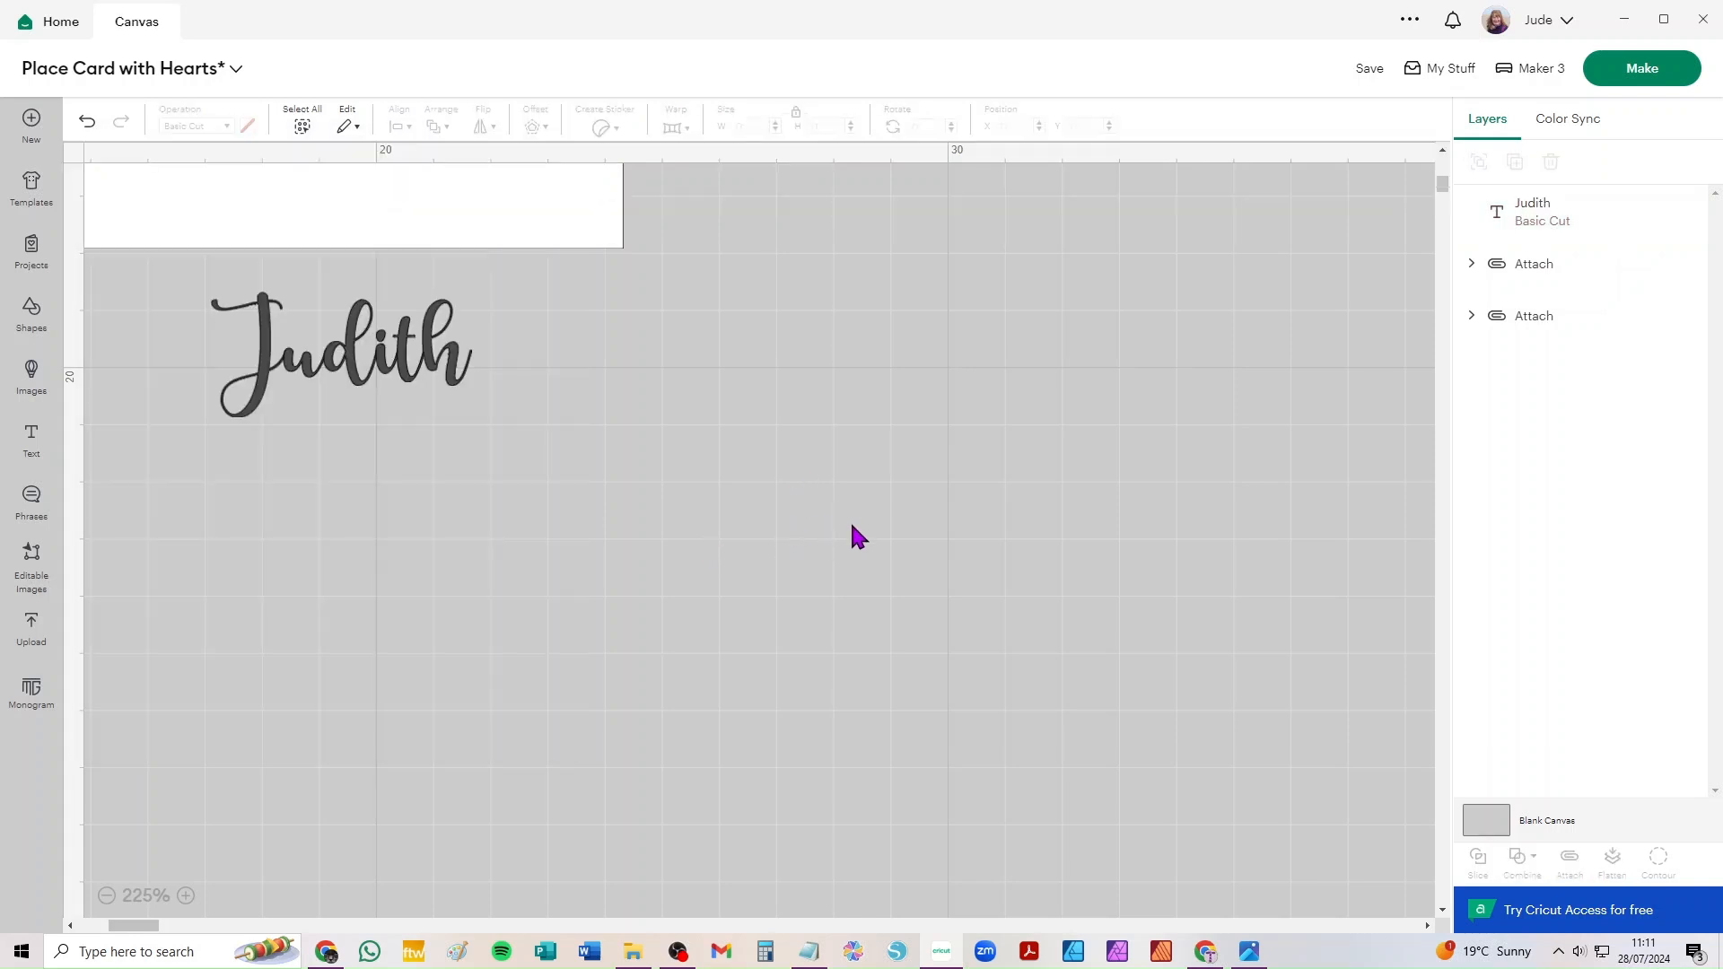
- Move the name to the empty canvas beside the card and set its operation to Pen
scroll(646, 440, up, 5)
scroll(644, 433, up, 5)
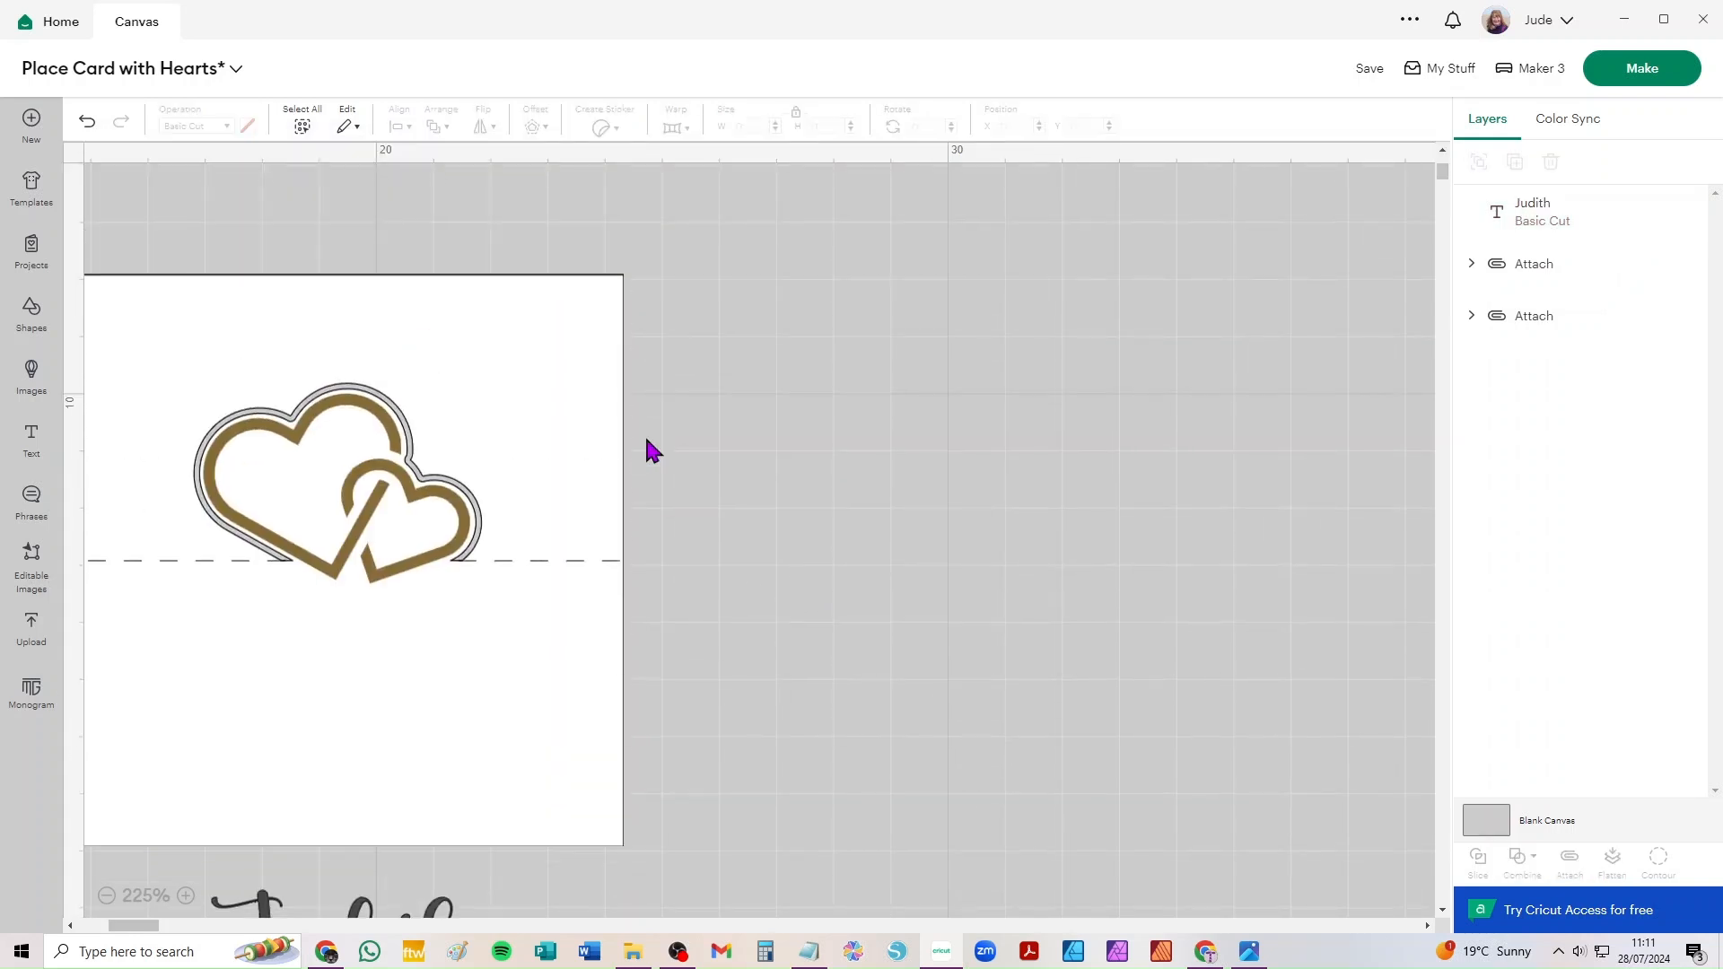
drag(434, 909, 978, 507)
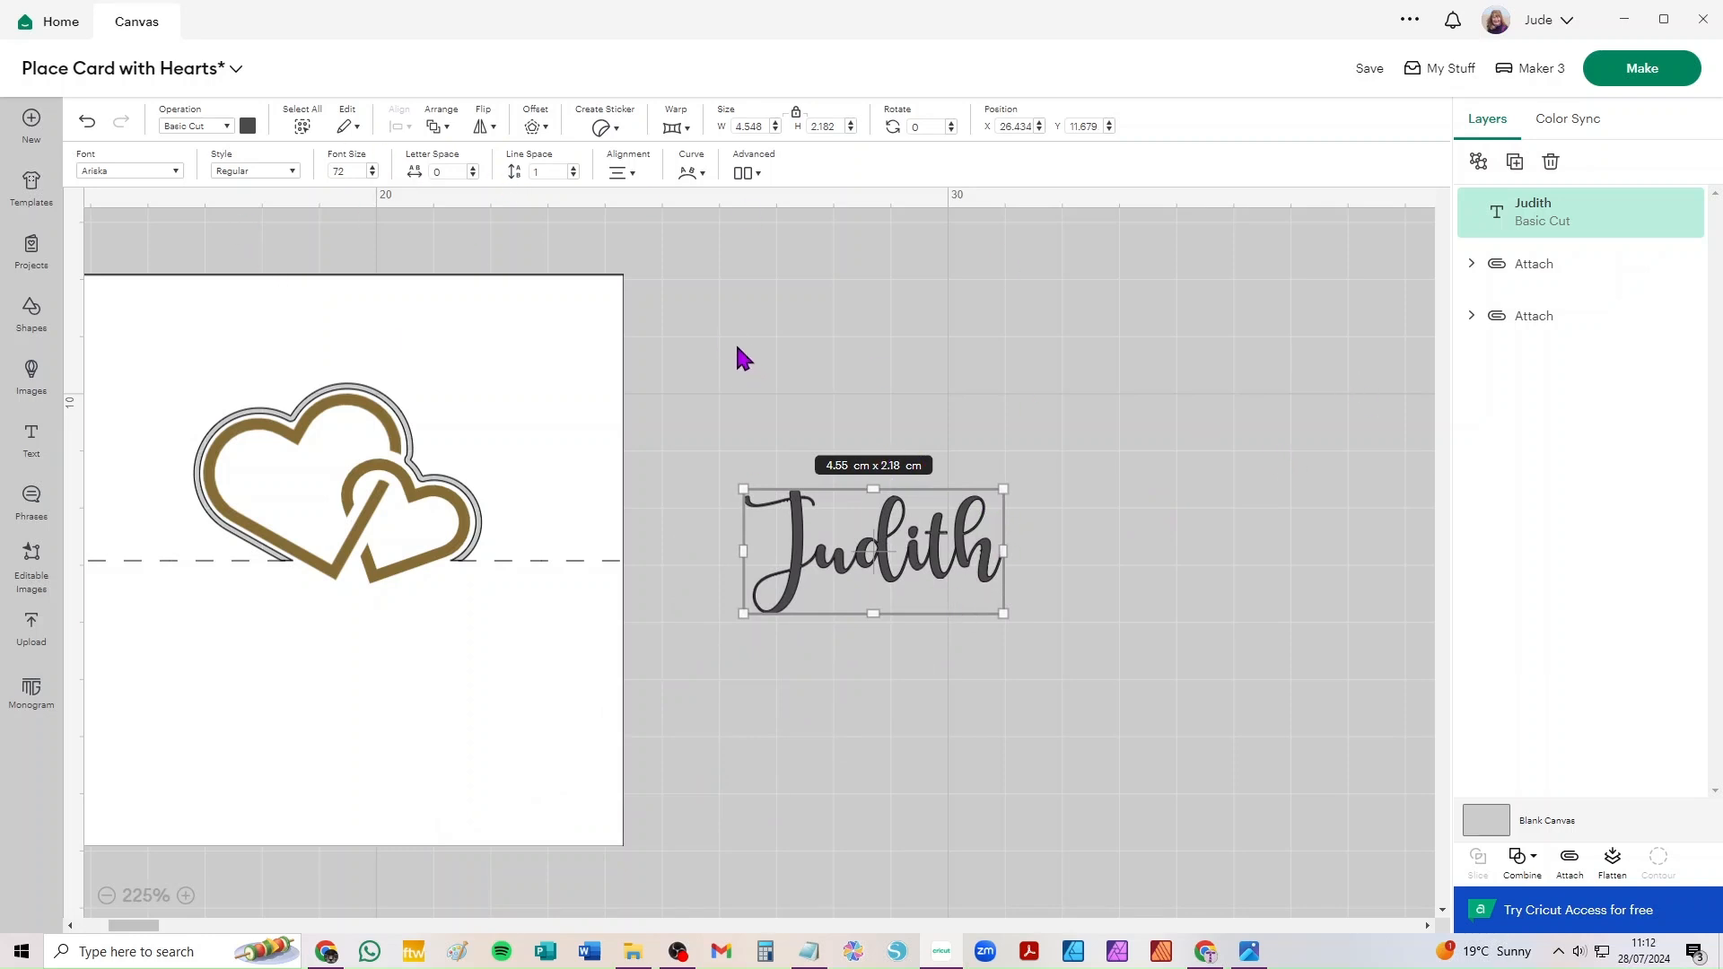
click(193, 127)
click(212, 342)
- Weld the name's letters into one shape and scale it down proportionally to about 3.98 cm wide
scroll(970, 566, up, 8)
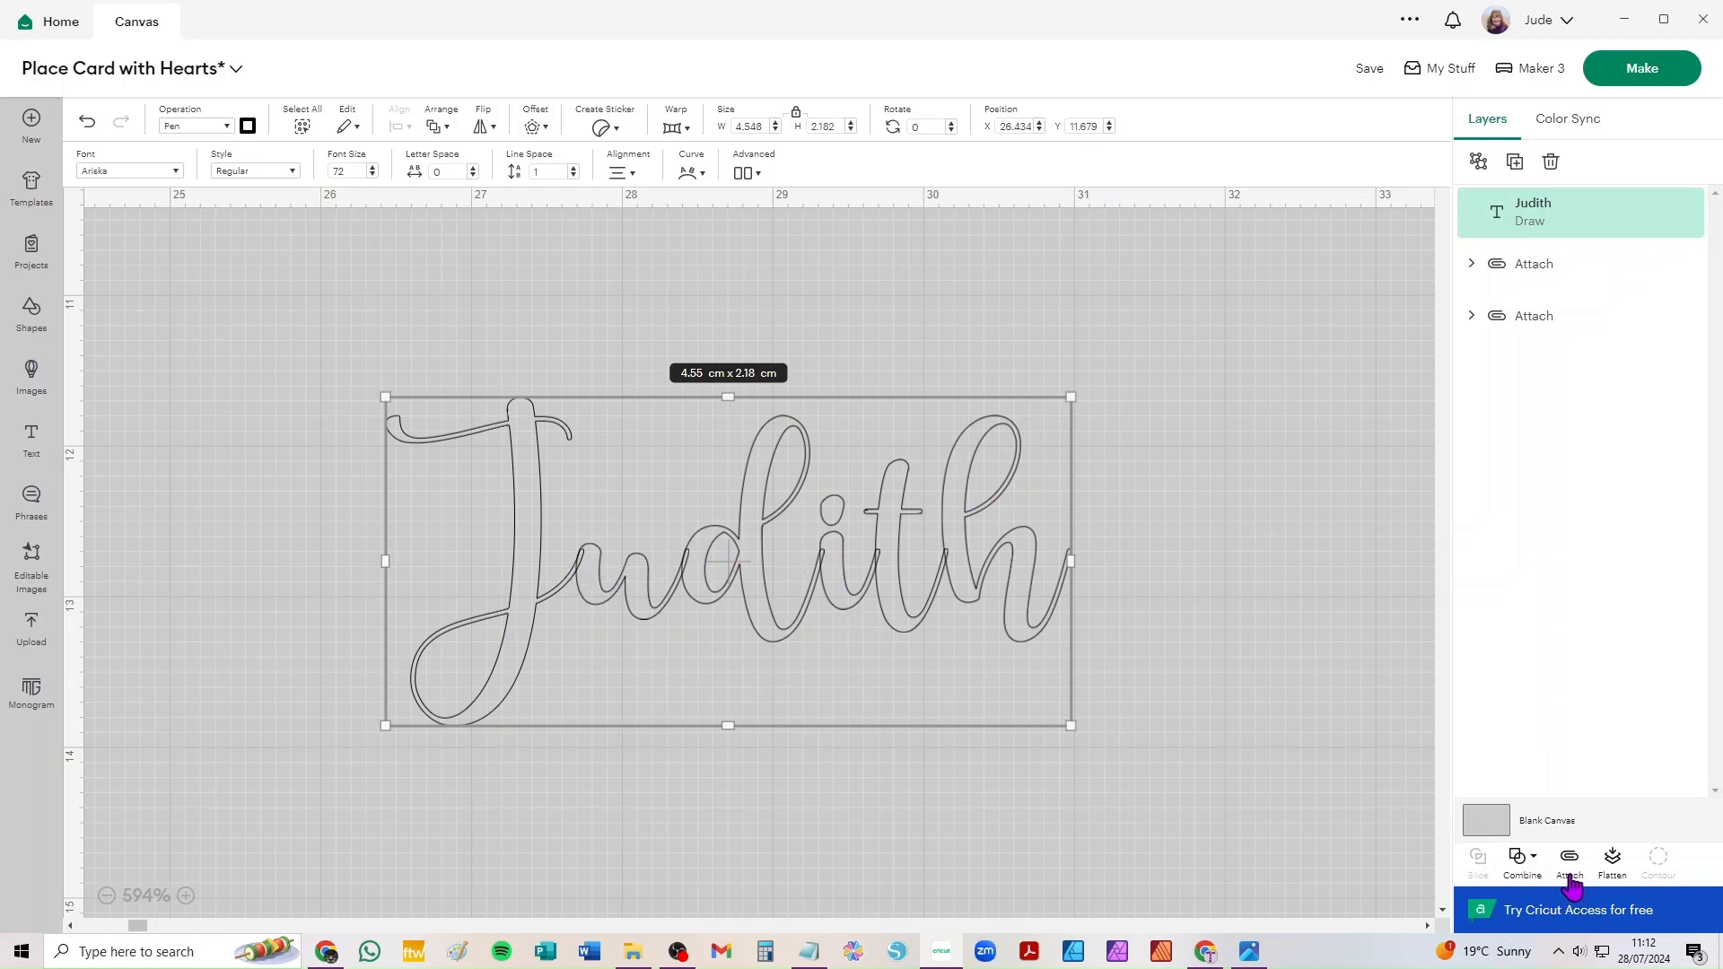
click(1523, 863)
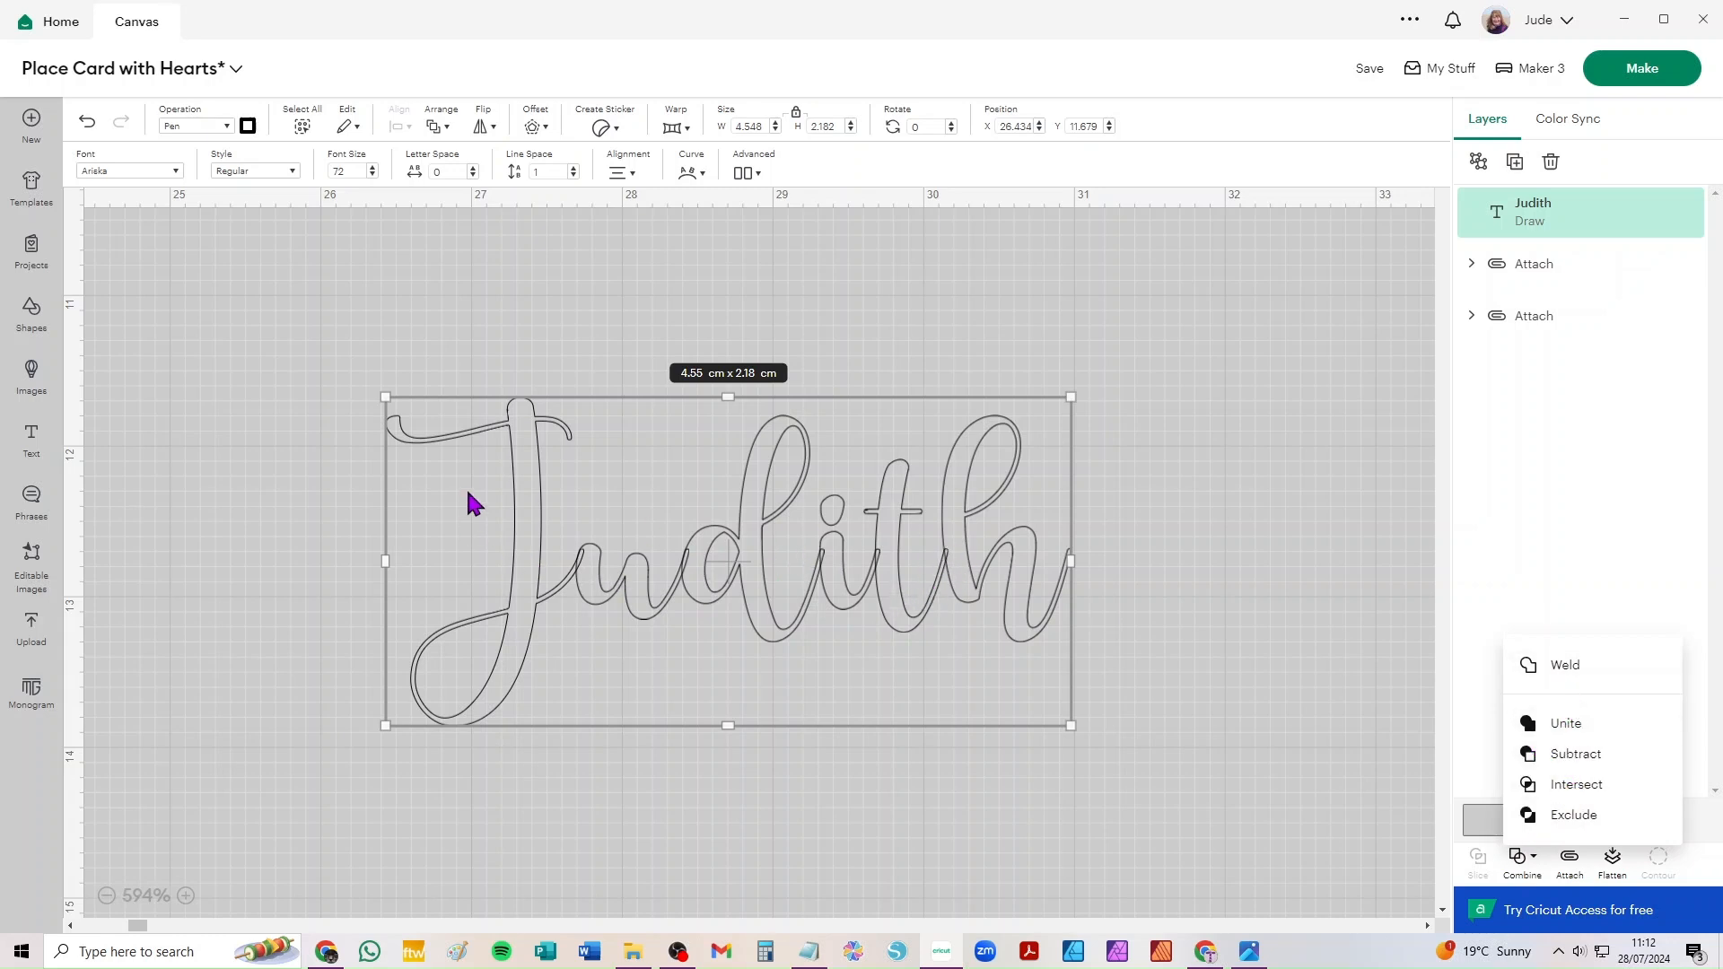
click(1571, 674)
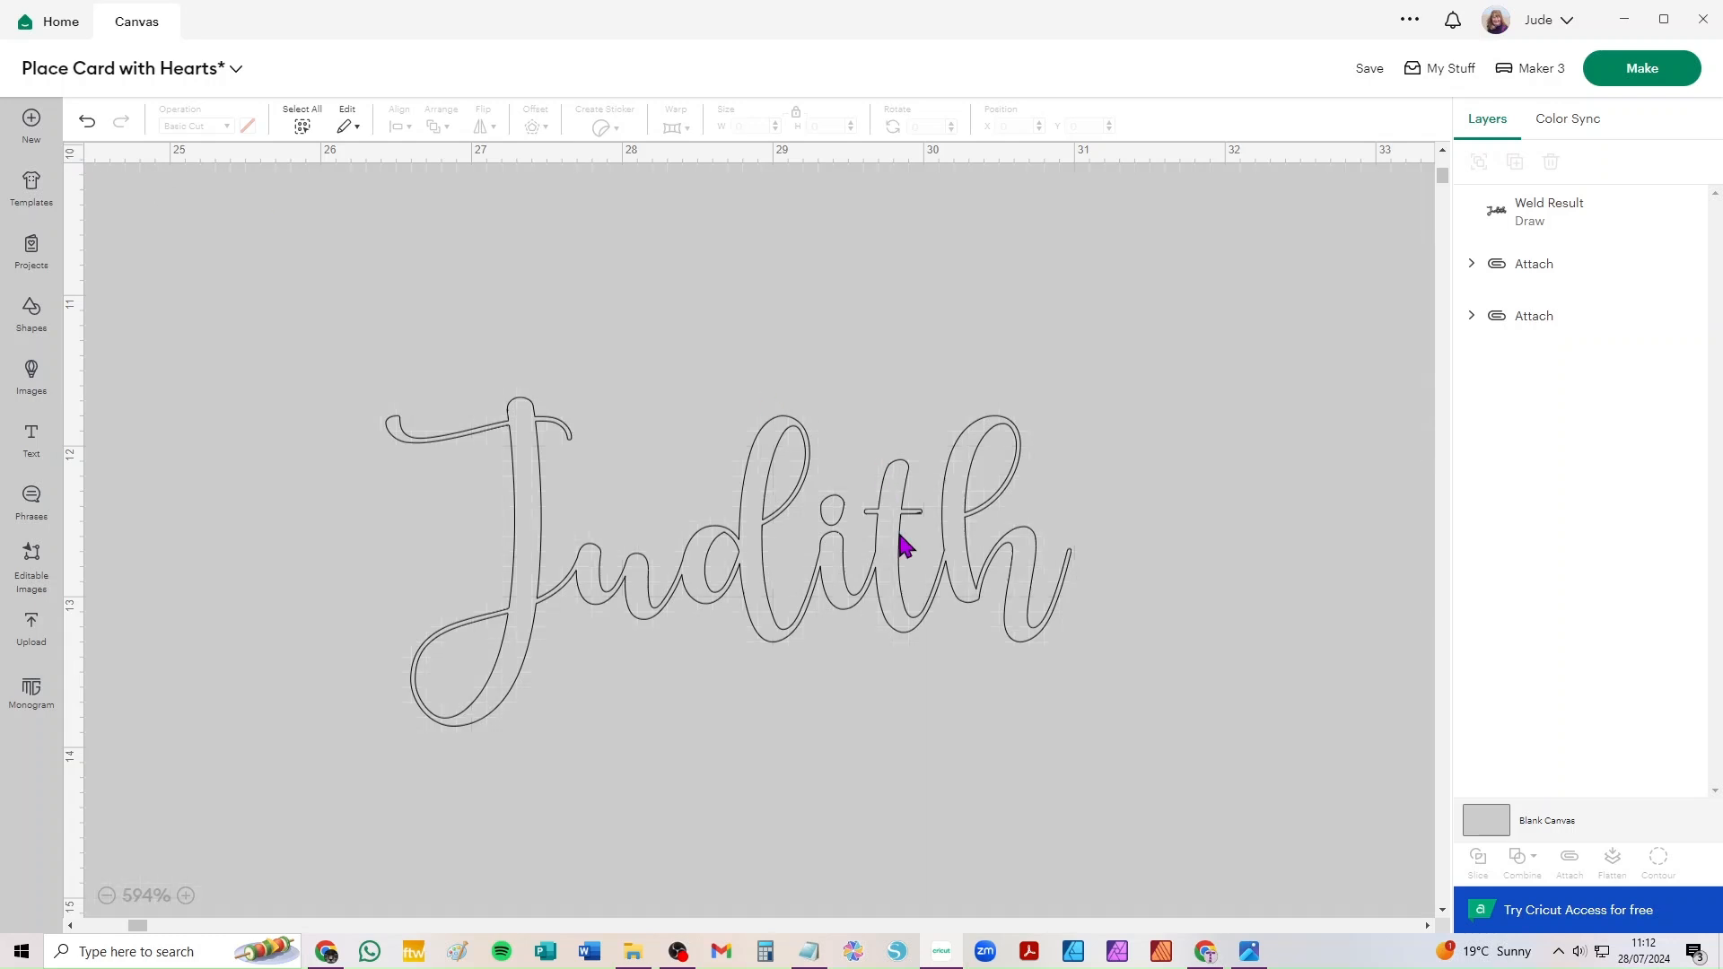
drag(964, 538, 886, 507)
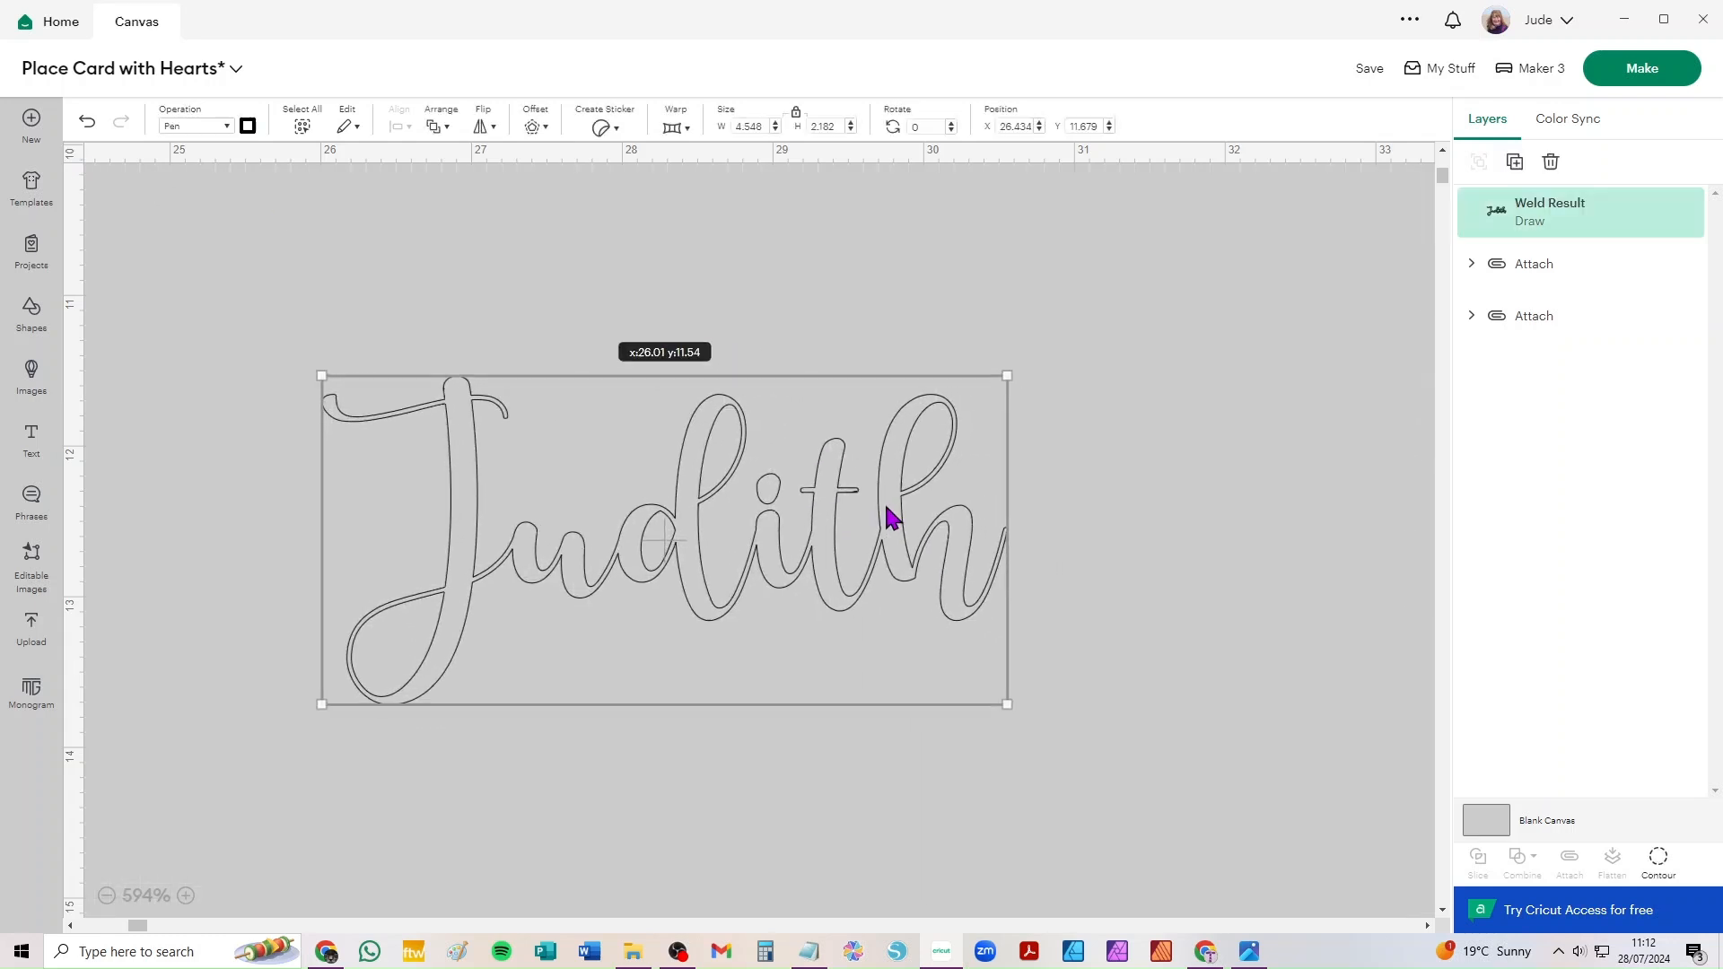
drag(1008, 376, 923, 418)
click(1099, 362)
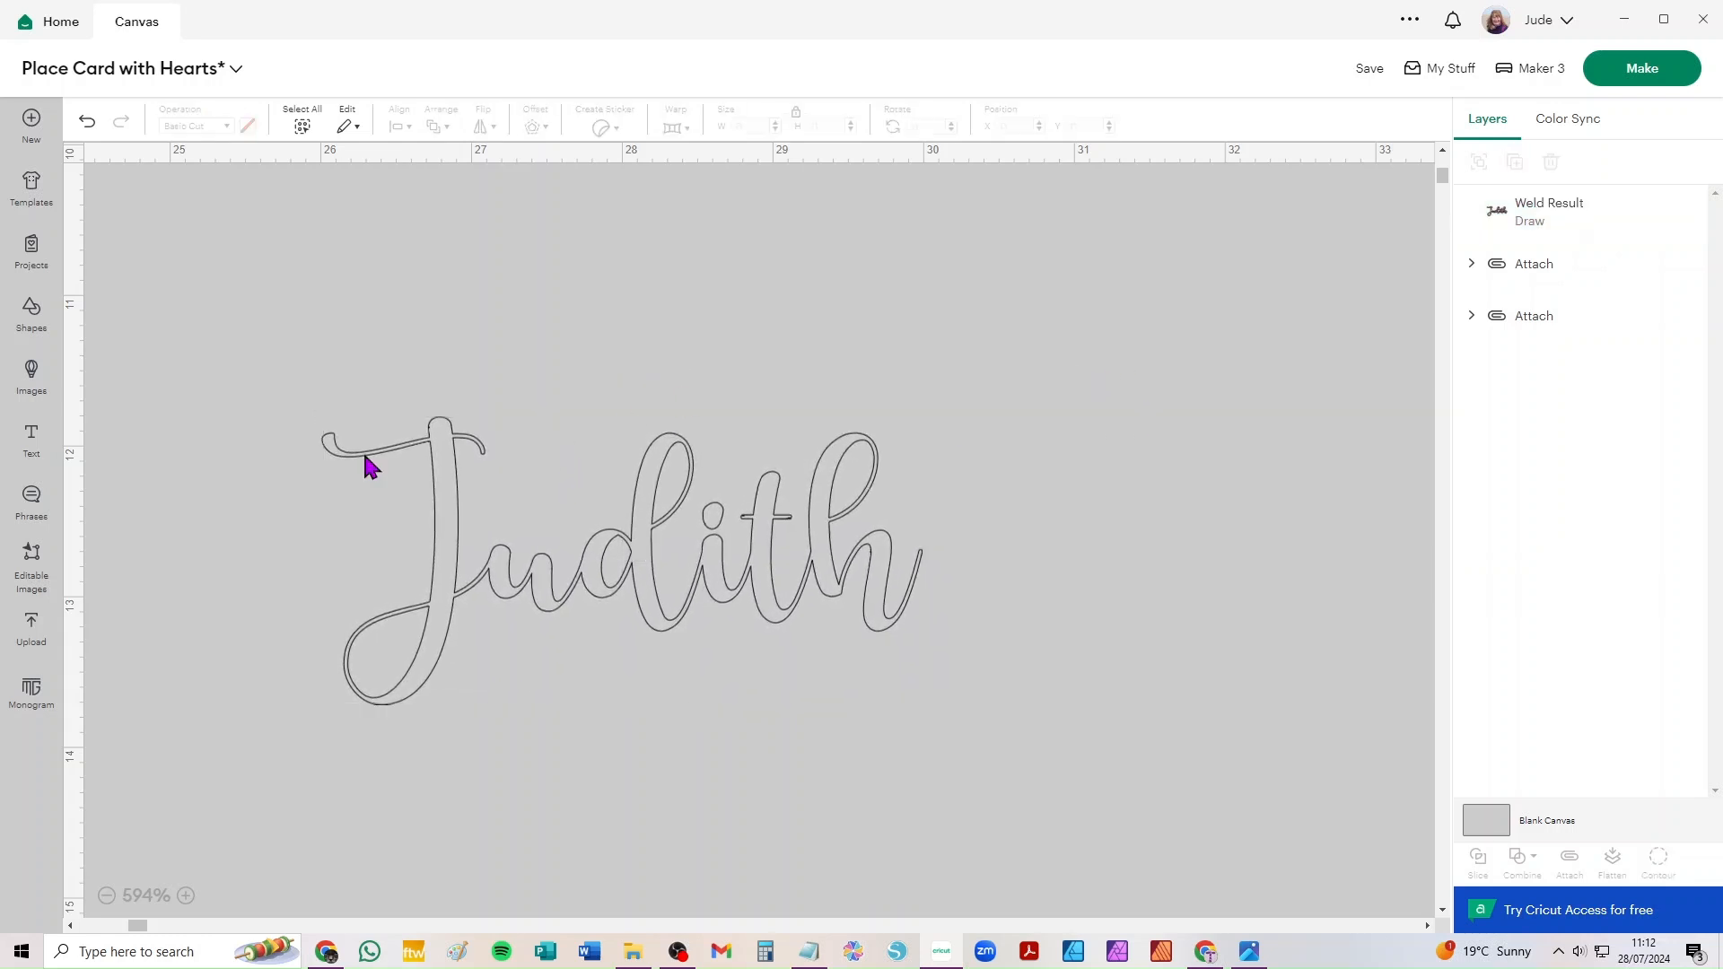
- Set the welded name's pen to GG - Glitter Gel (0.8mm) in Gold
click(431, 446)
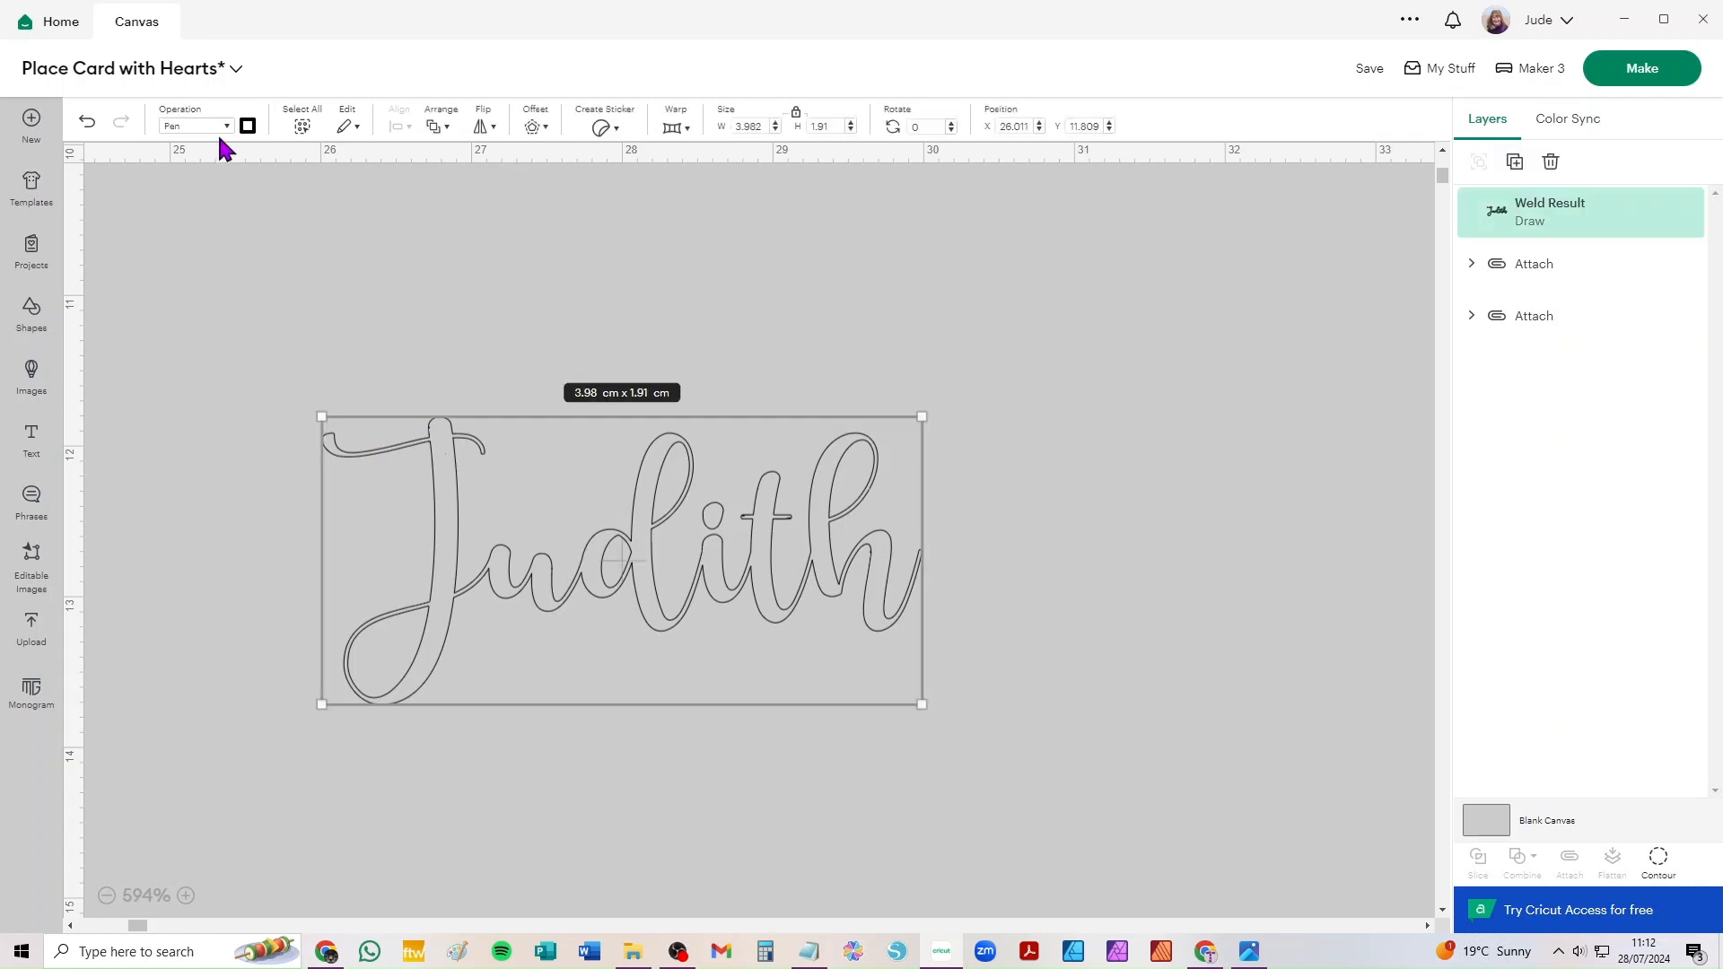
click(248, 126)
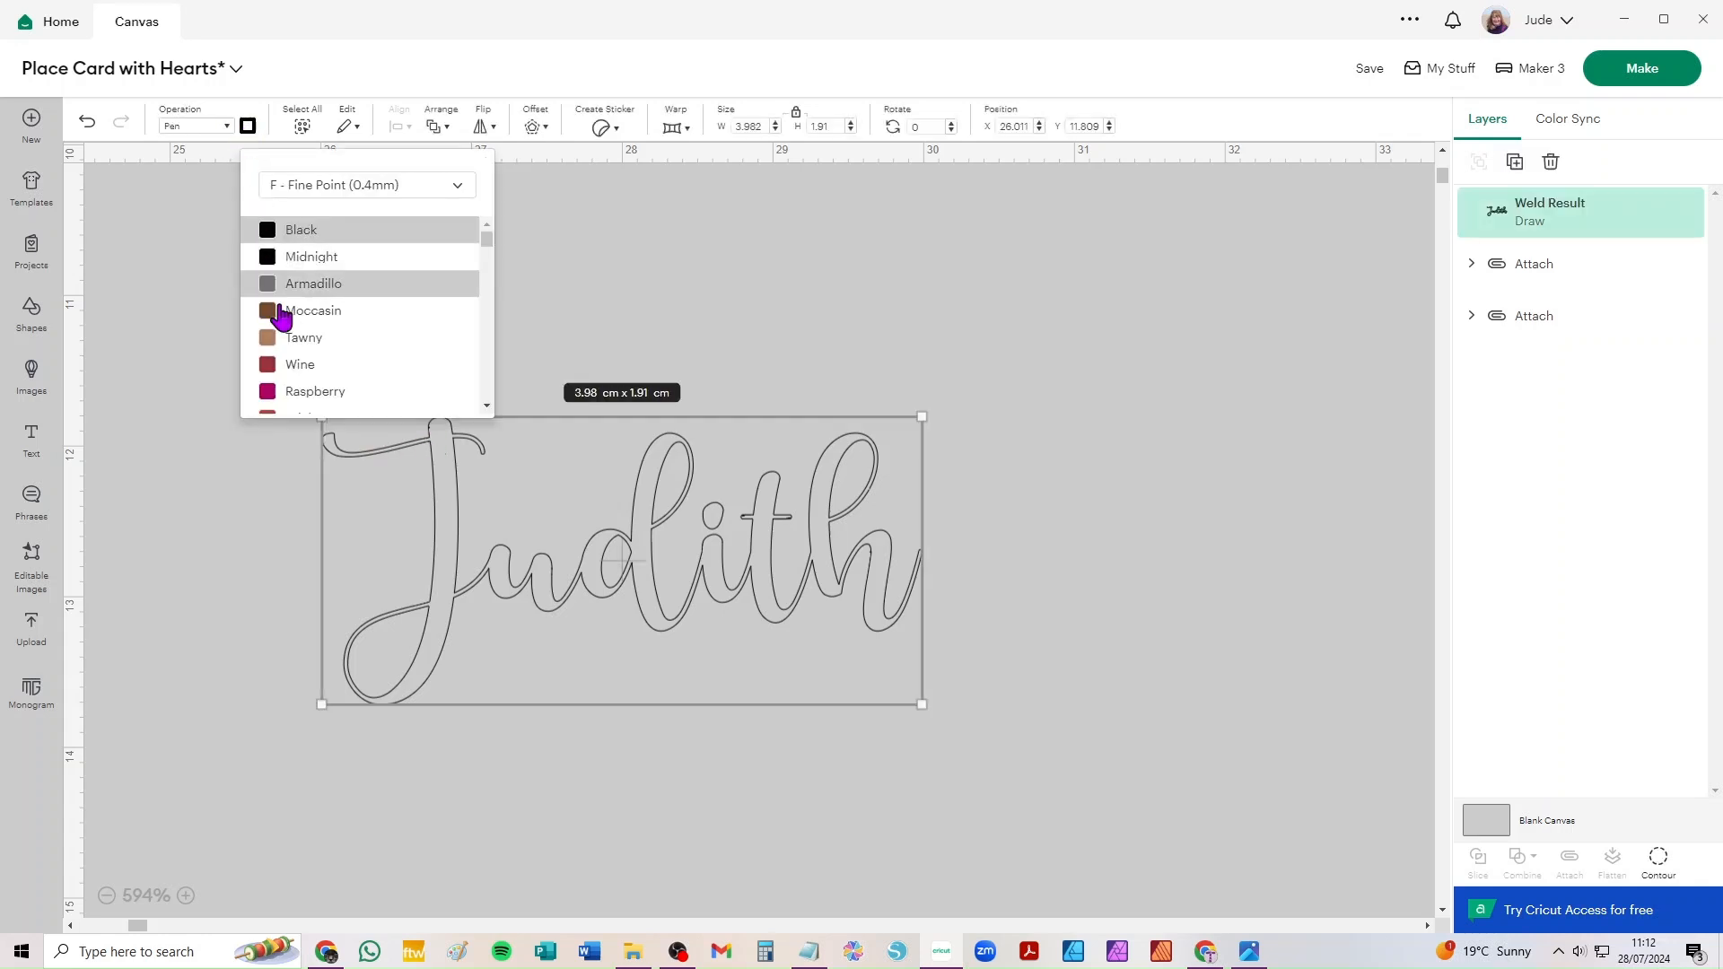
click(371, 190)
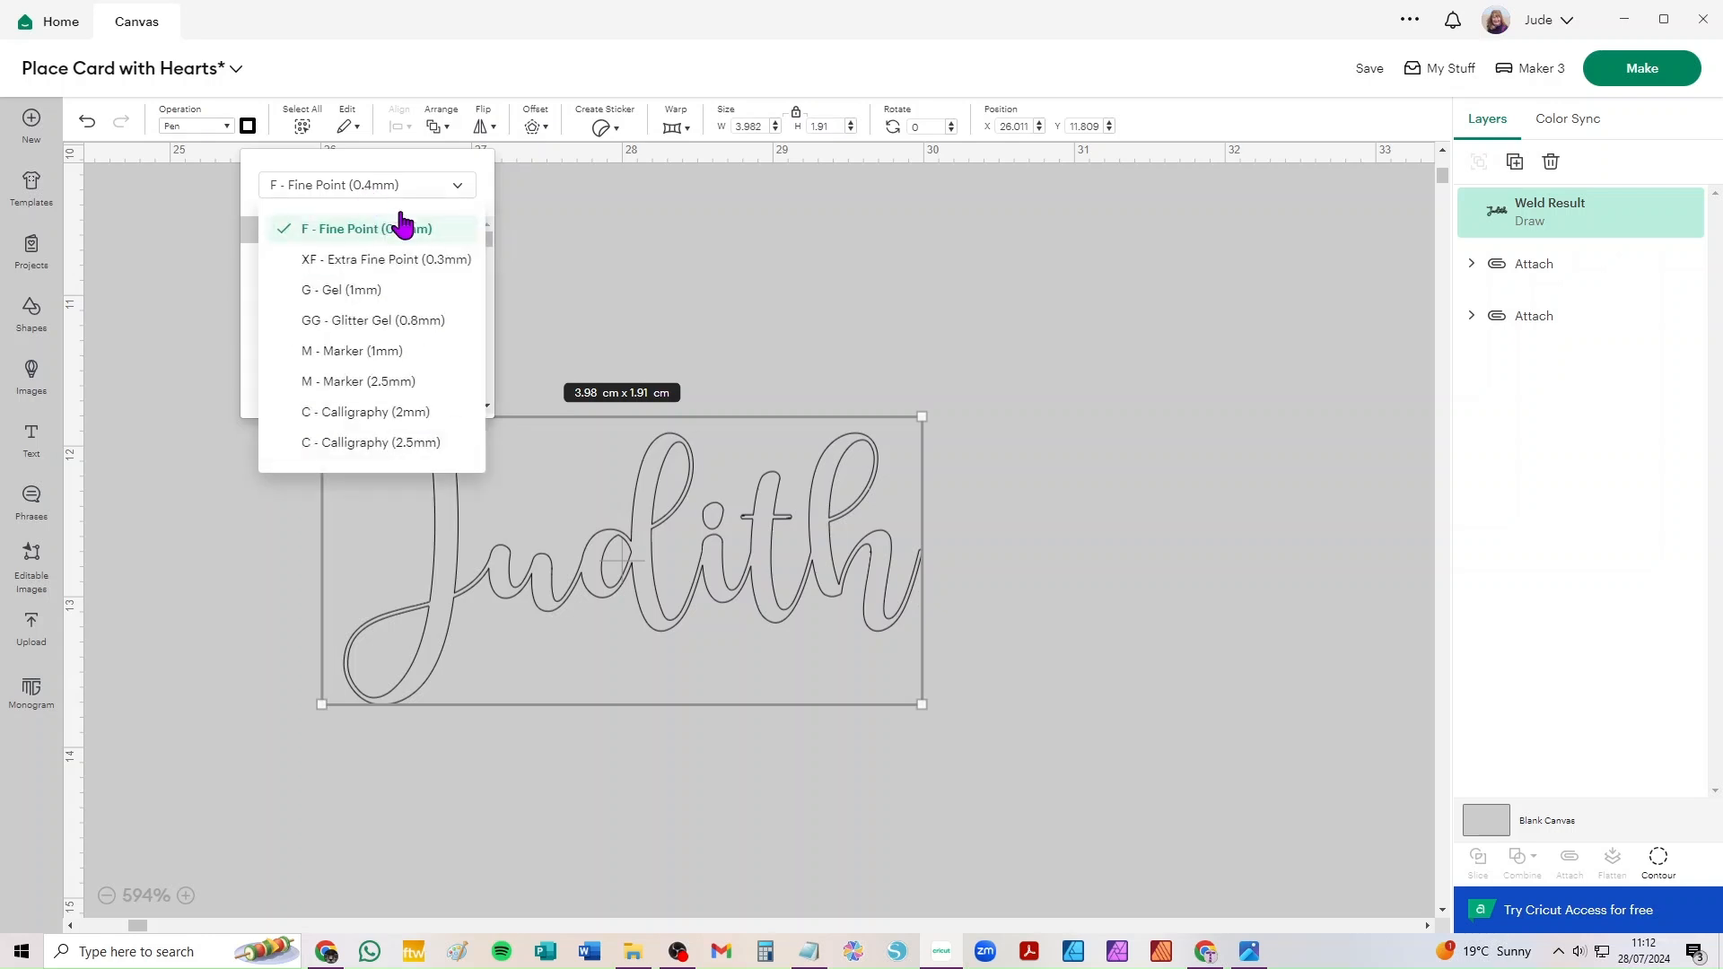
click(345, 322)
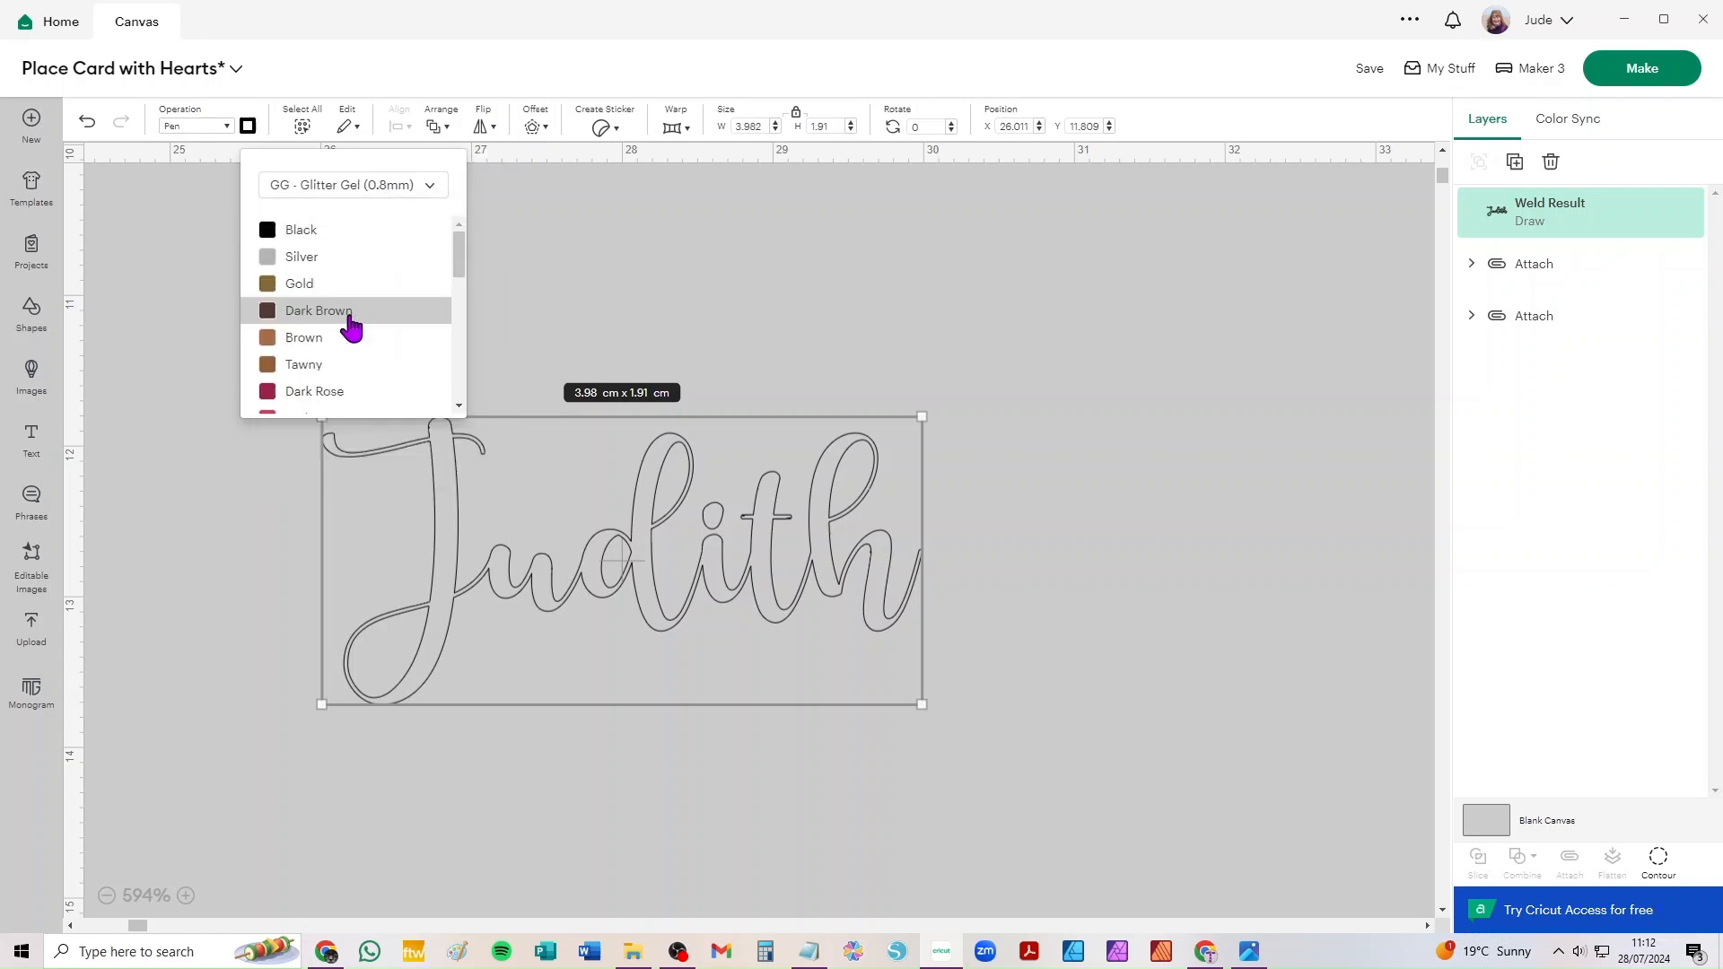
click(301, 286)
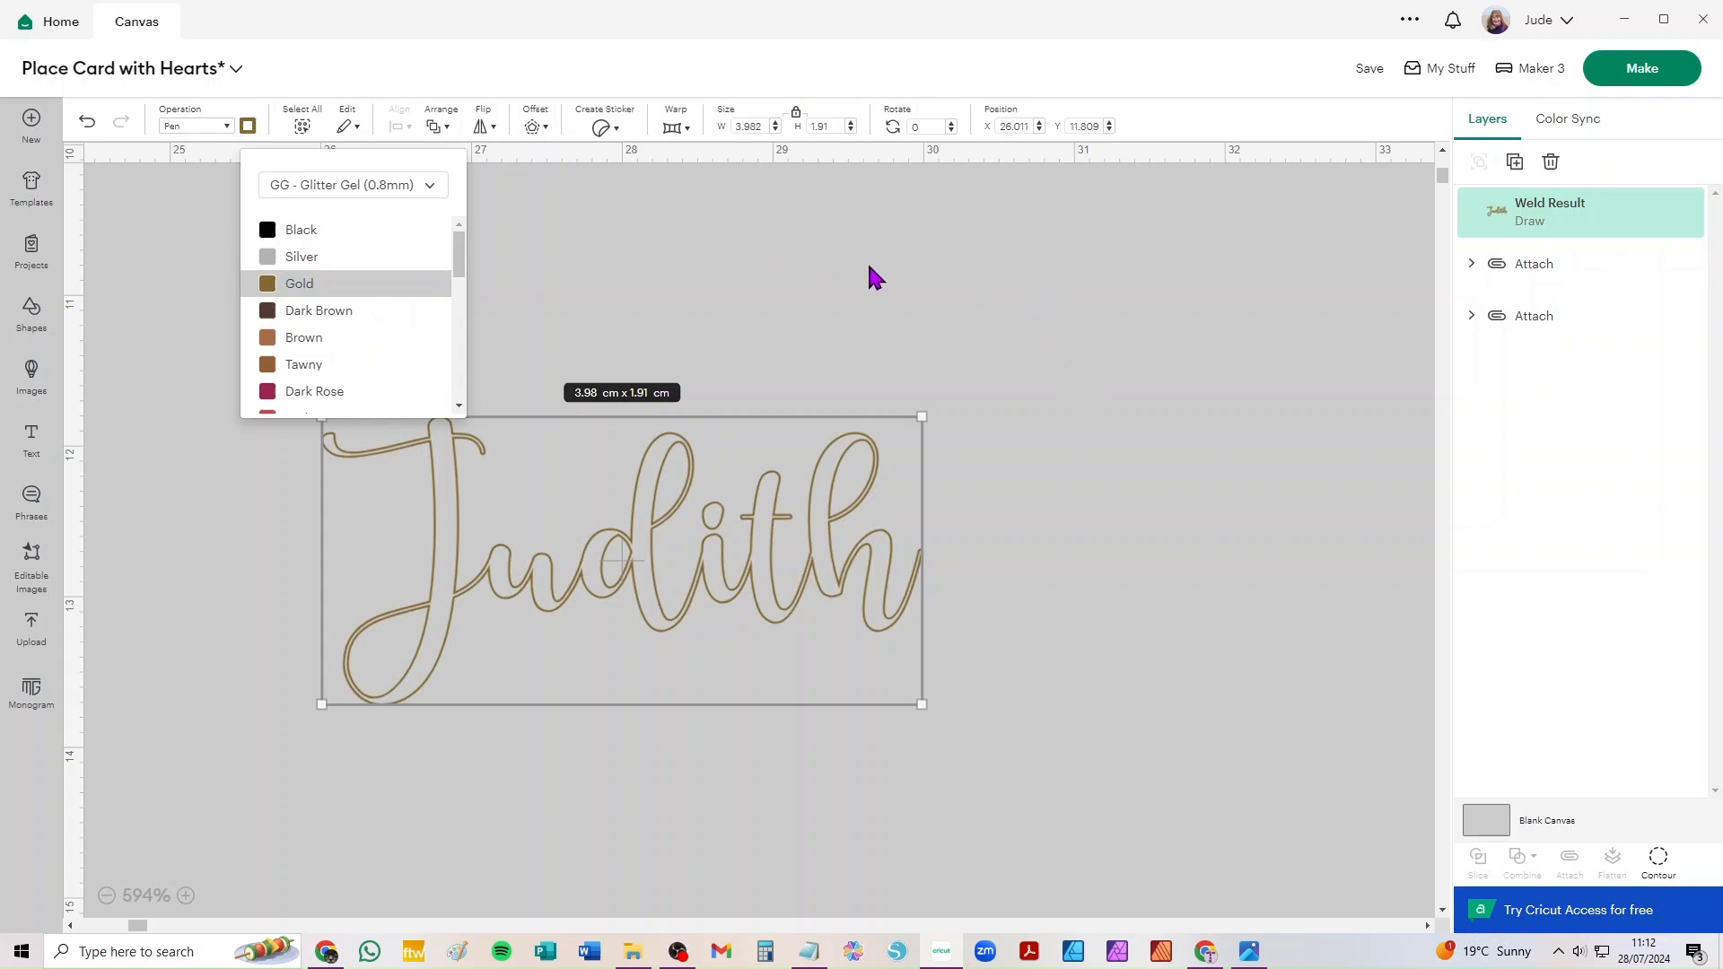
- Offset the welded name inward with a distance of -0.05 cm and square corners
click(537, 128)
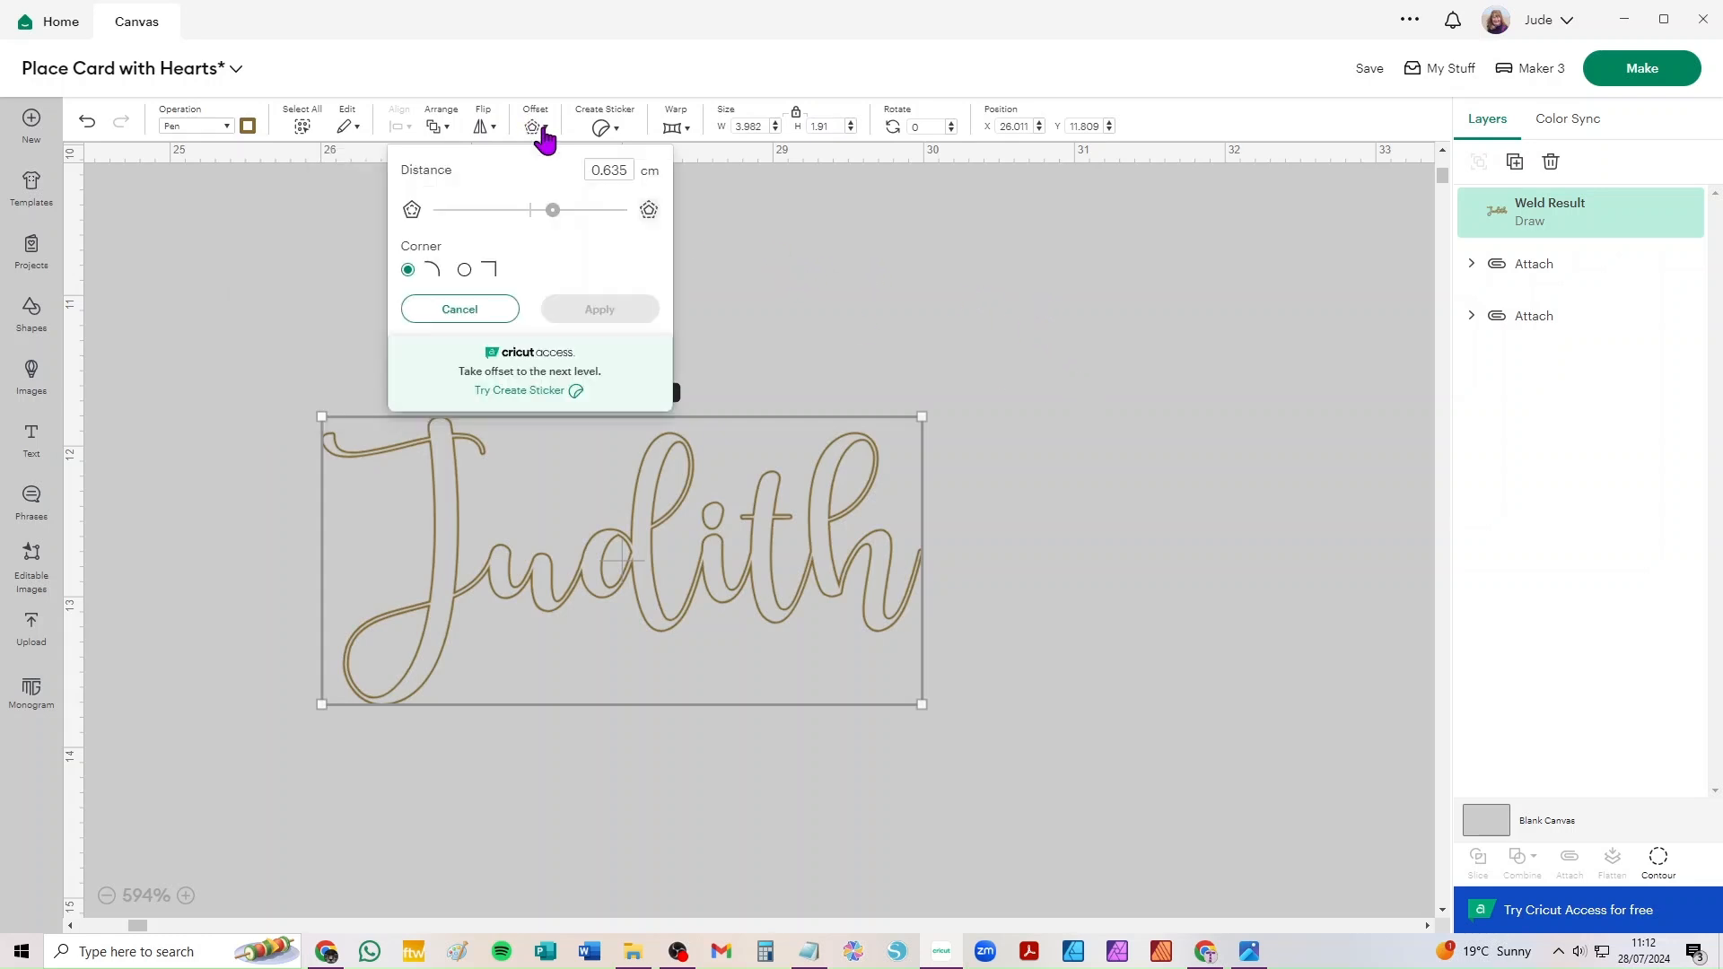
drag(554, 216, 519, 216)
drag(606, 174, 645, 179)
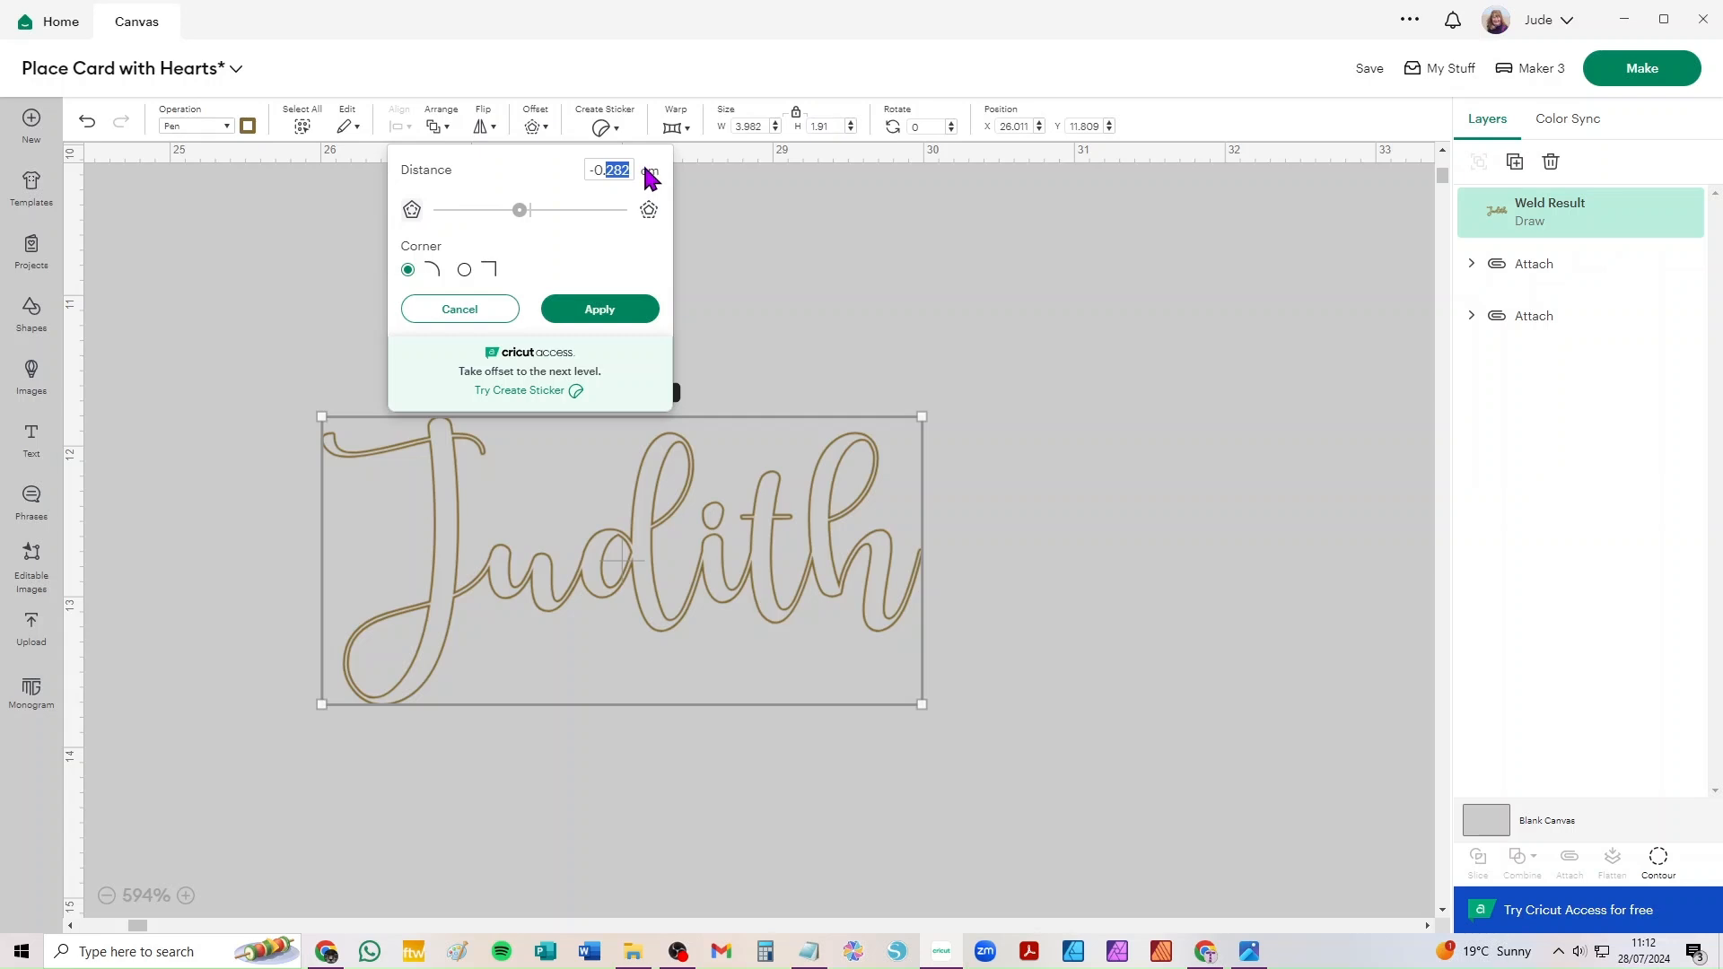
text(05)
click(465, 271)
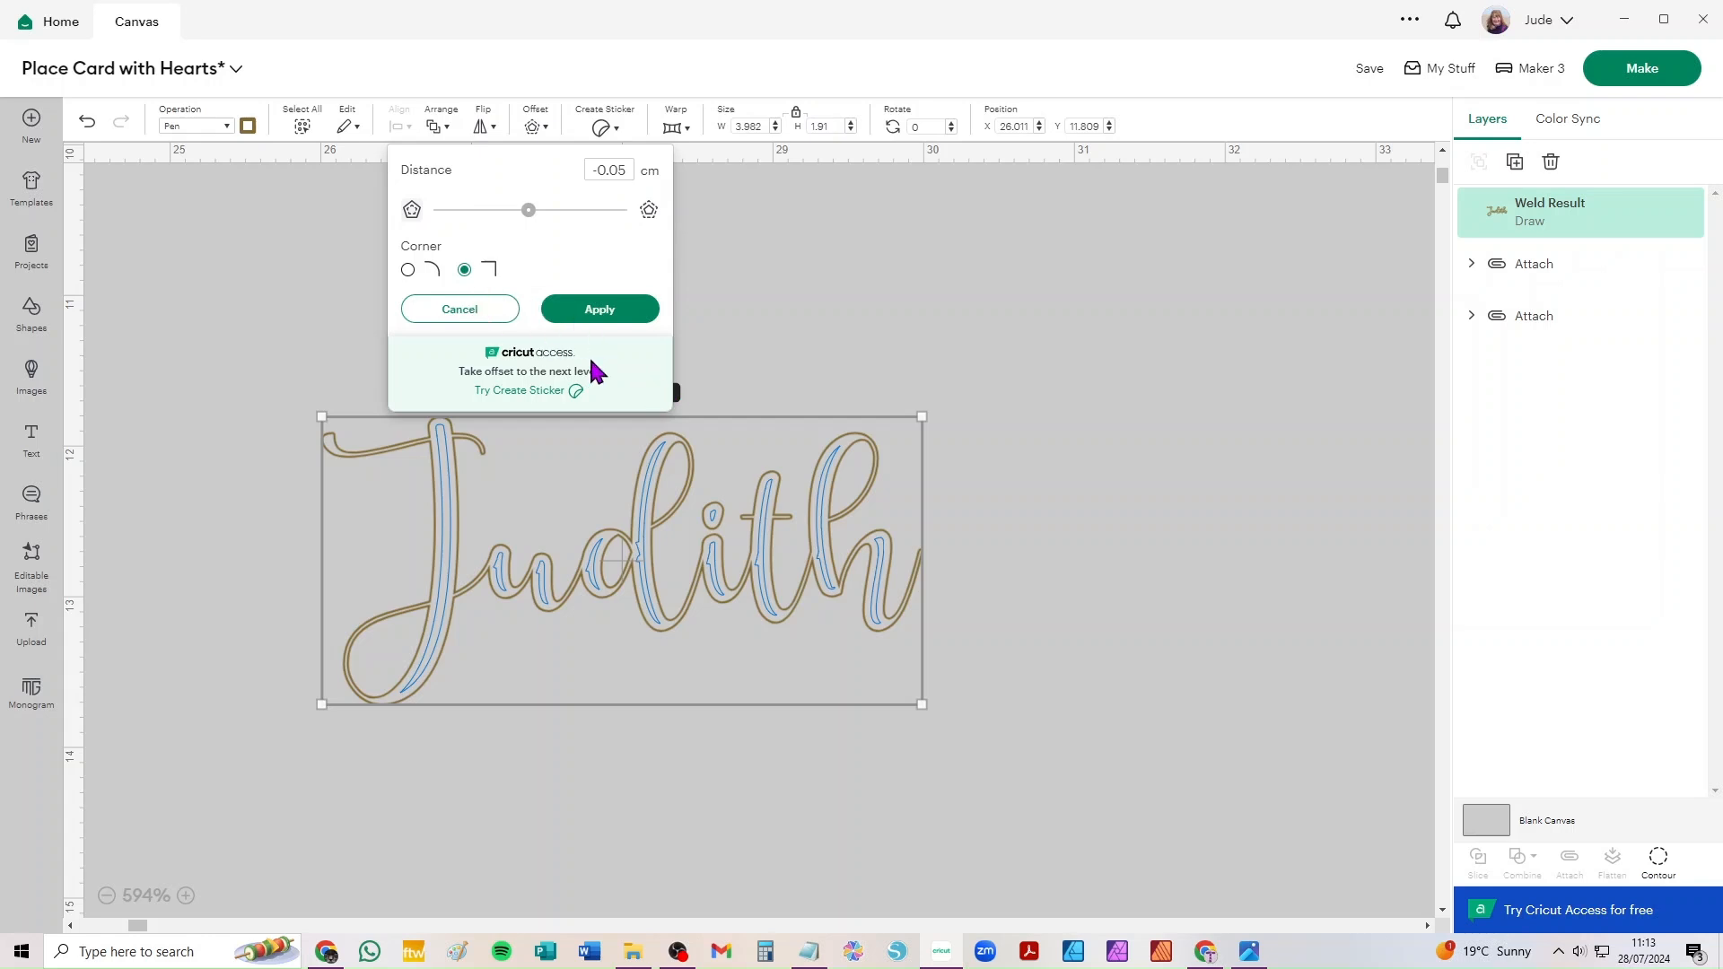
click(600, 311)
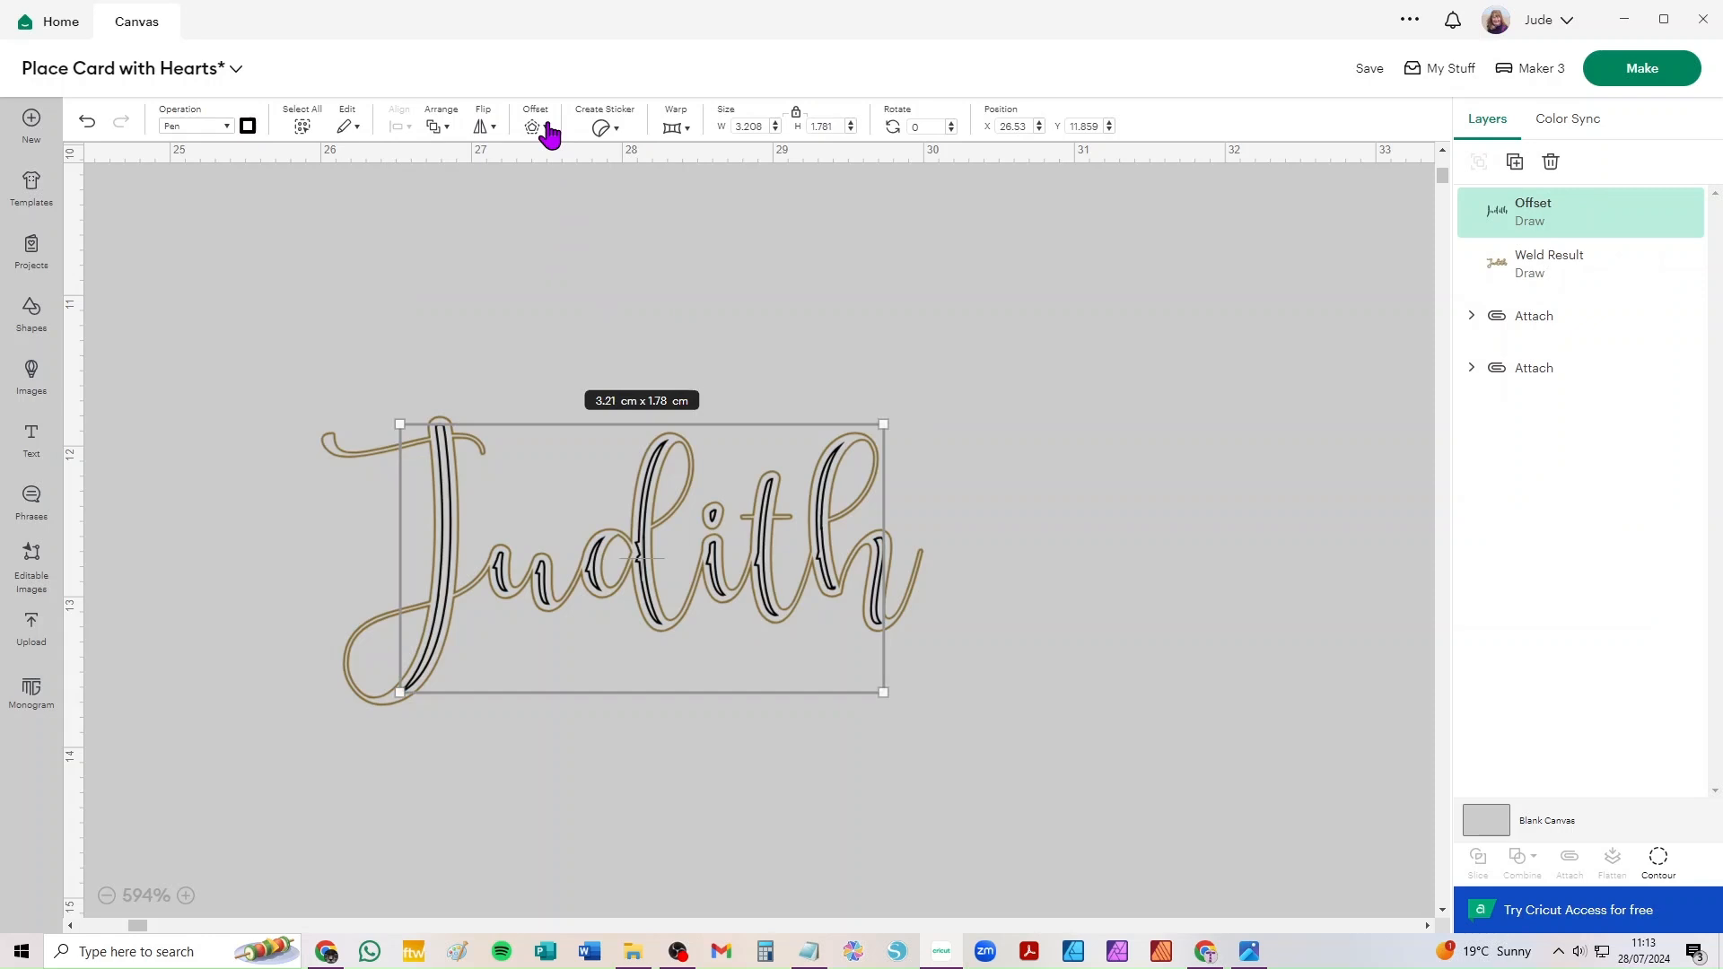
- Try a further offset from the inner outline, and delete the Offset layer
click(536, 127)
click(600, 311)
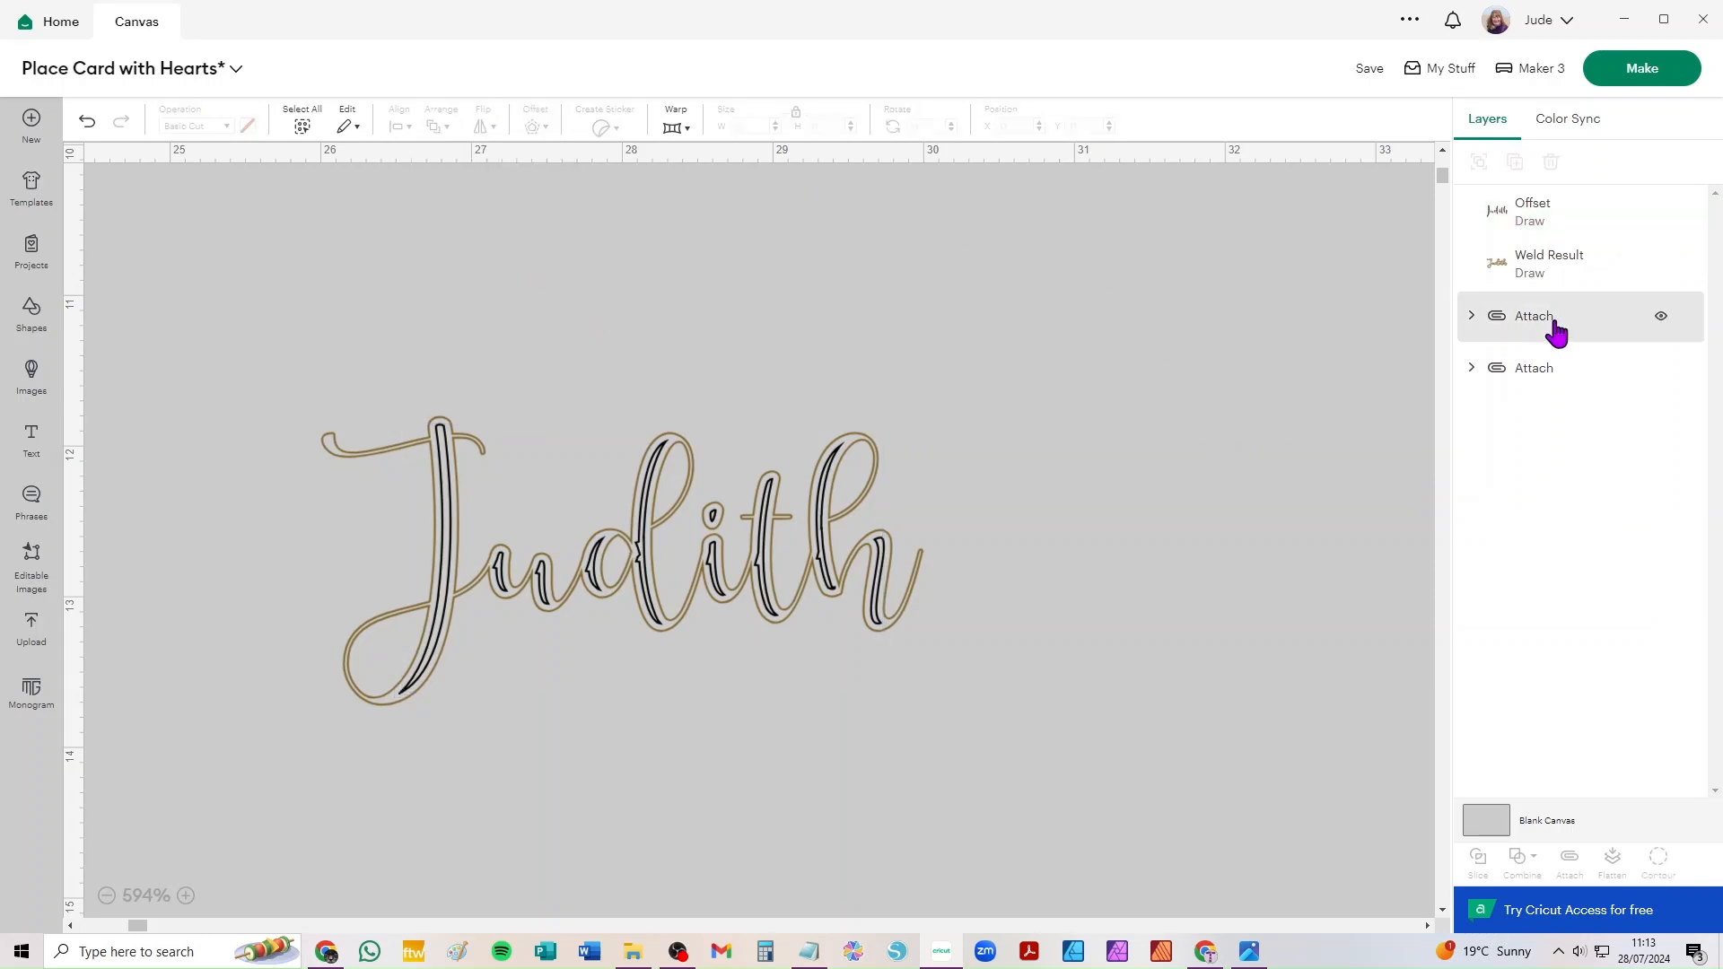
click(1531, 209)
key(Delete)
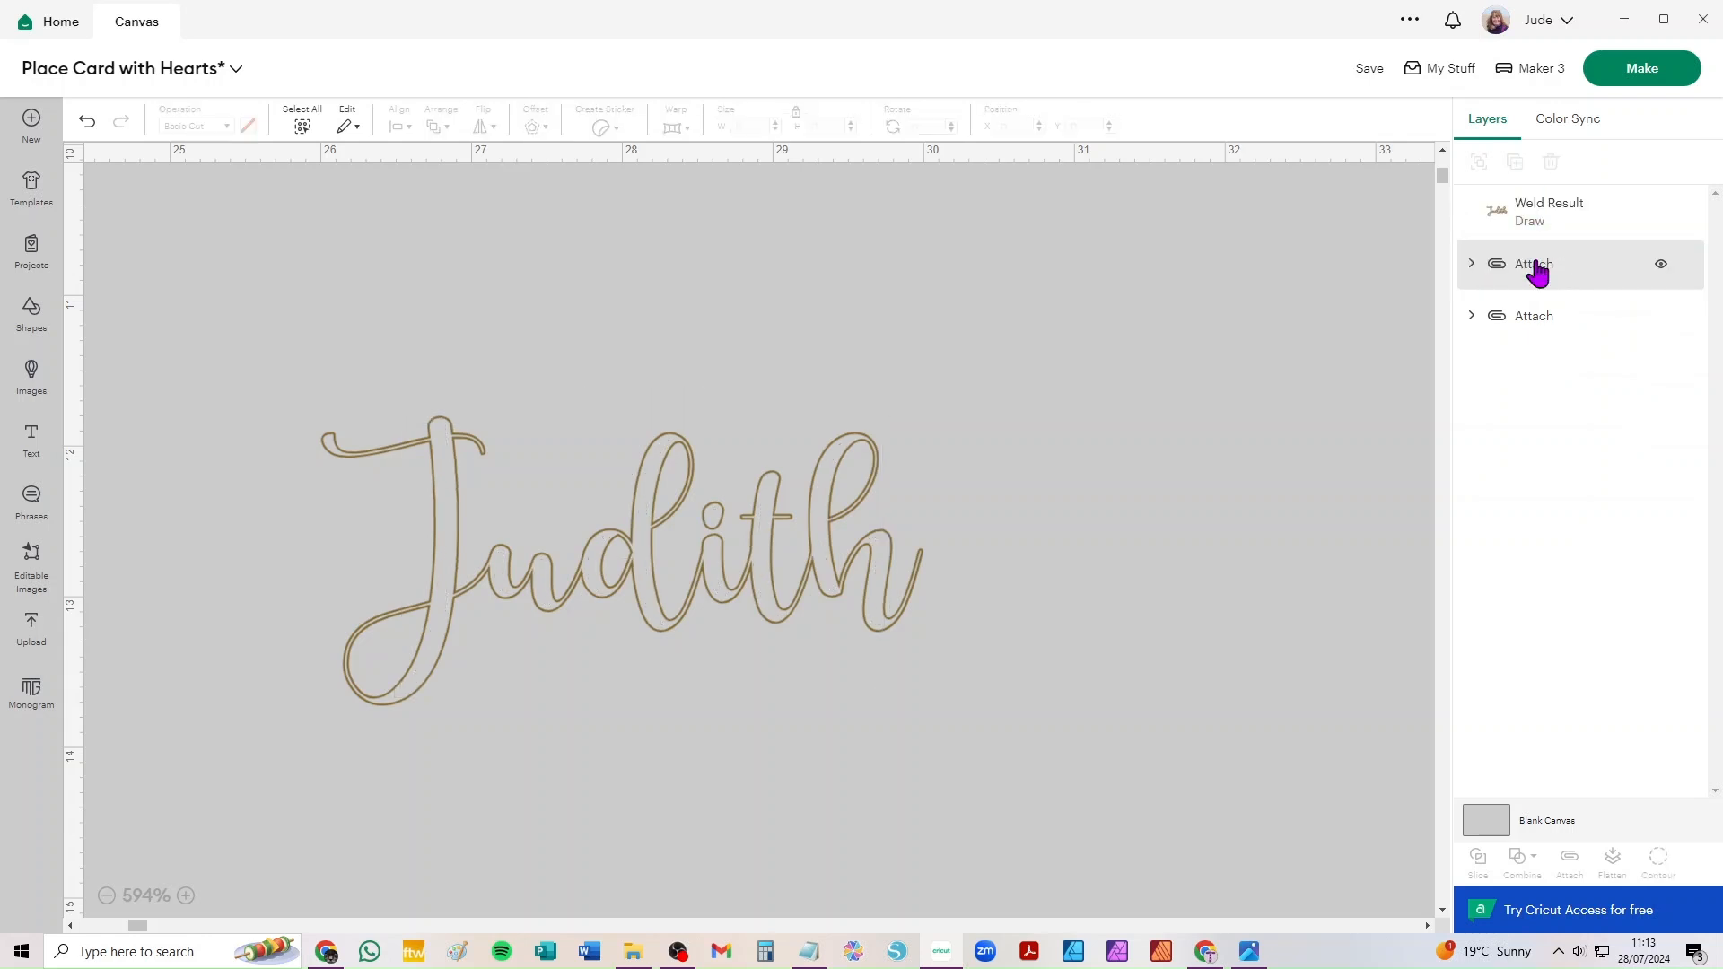
- Offset the welded name inward with a distance of -0.01 cm and square corners
drag(1118, 304, 126, 889)
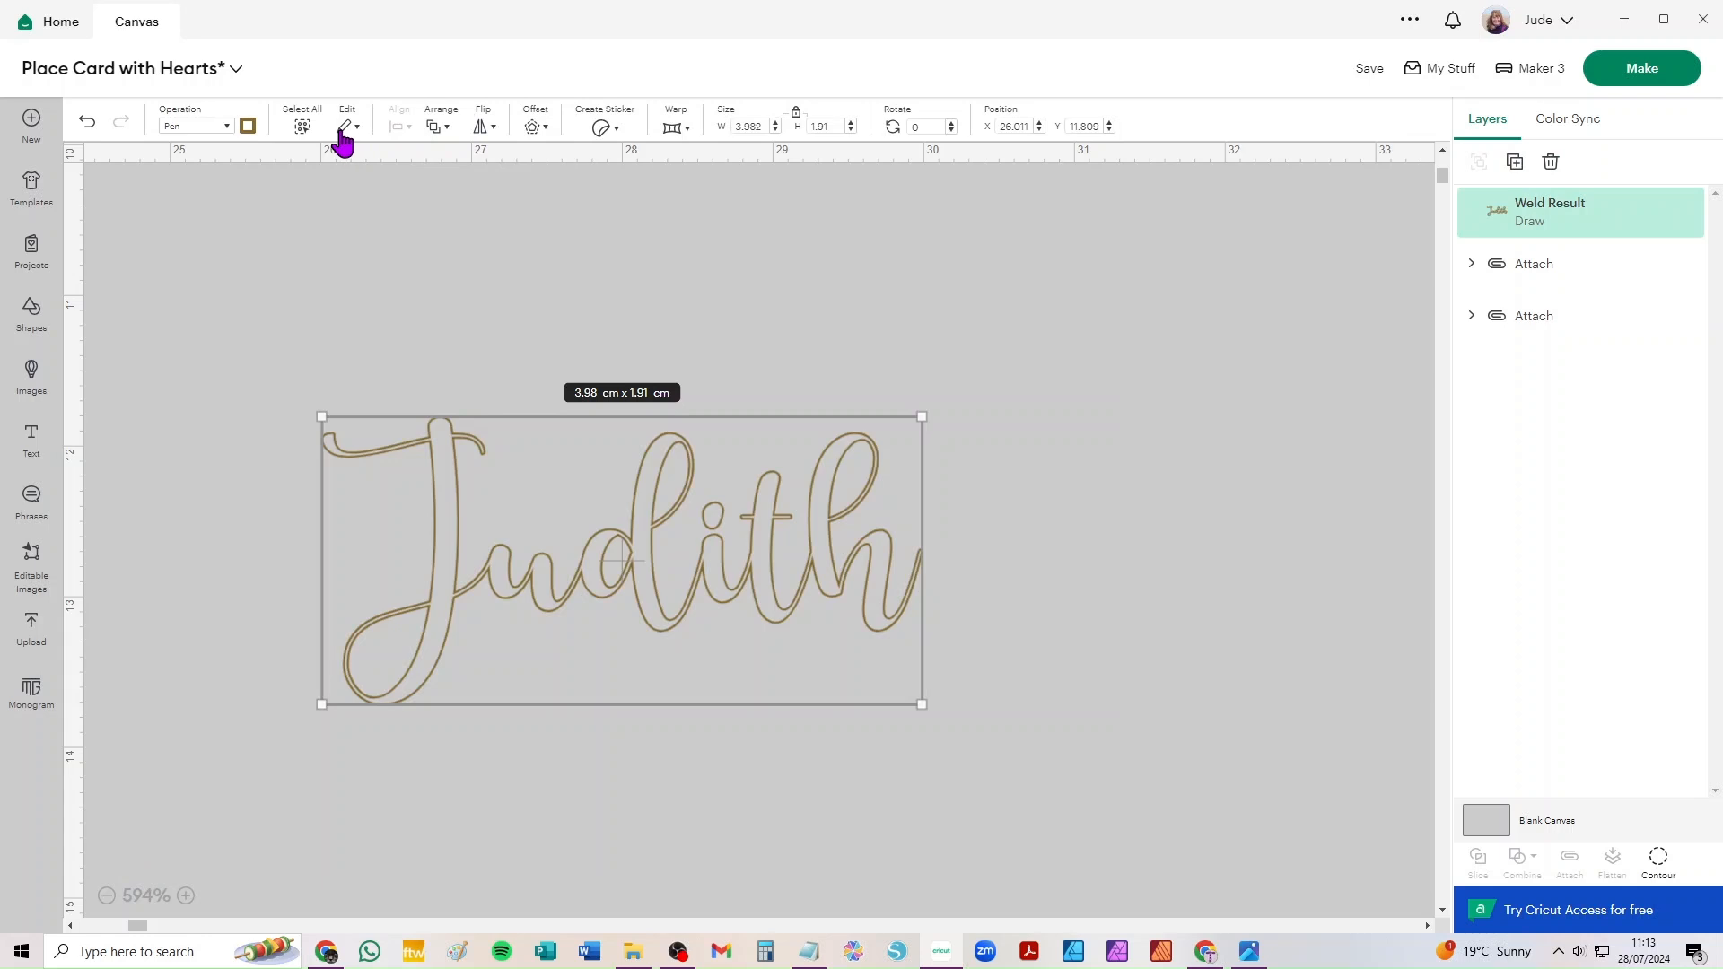
click(538, 128)
drag(617, 170, 641, 180)
text(1)
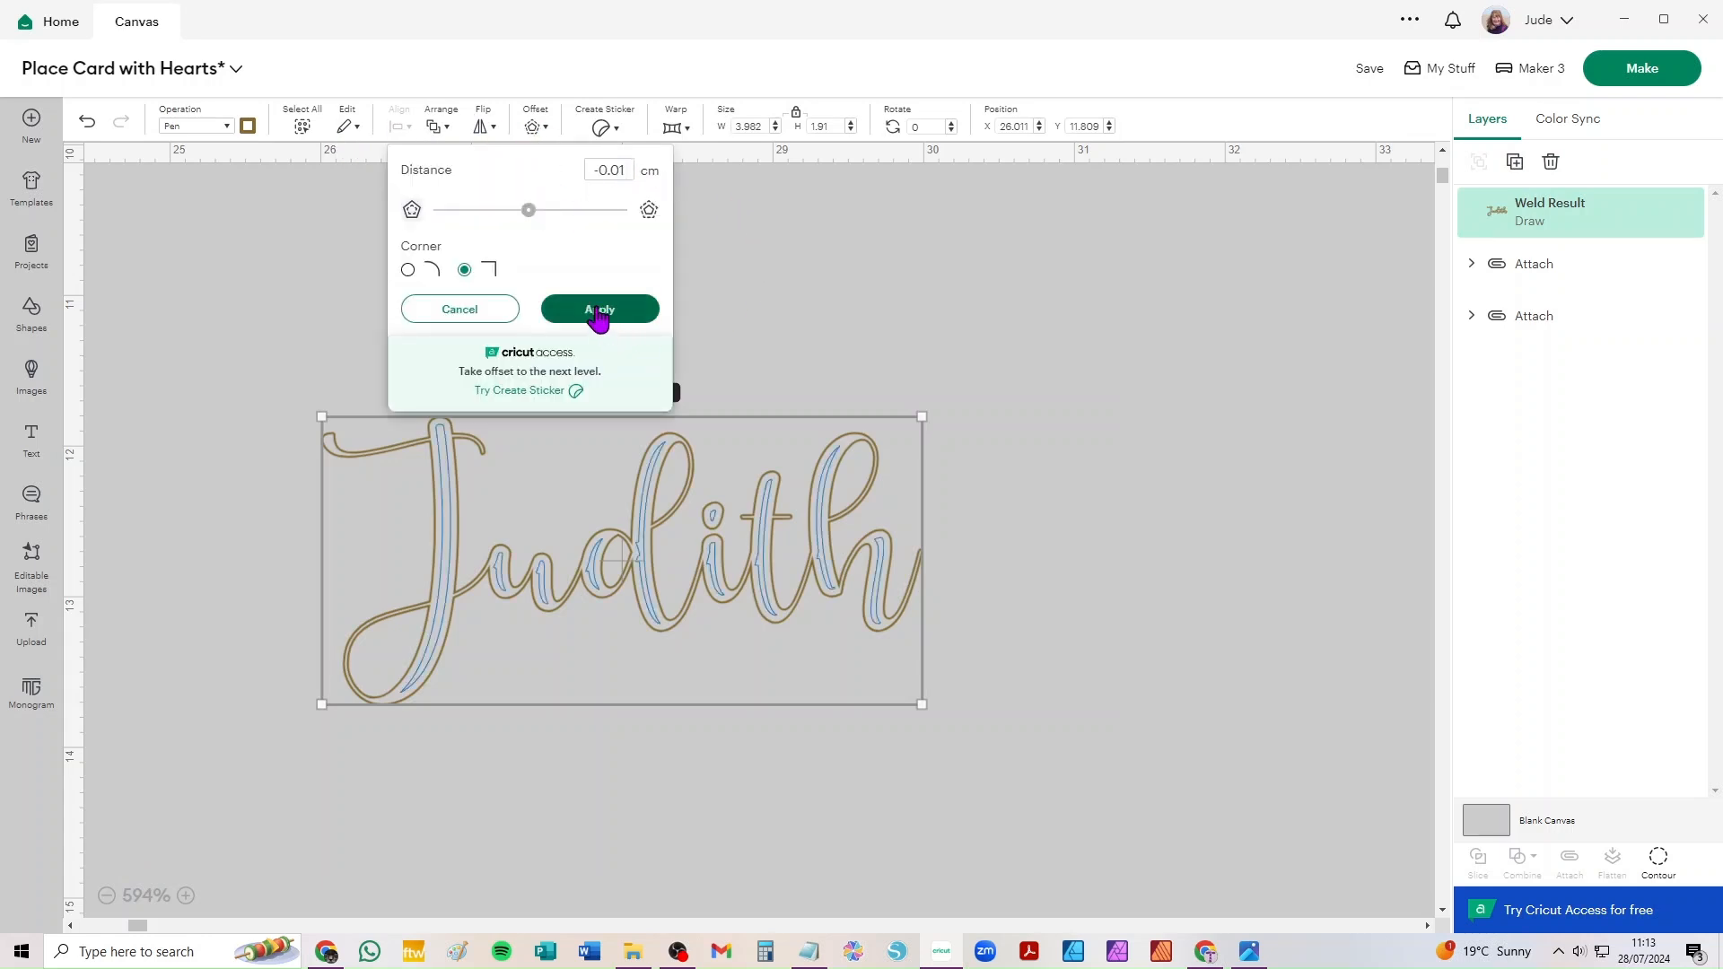
click(596, 312)
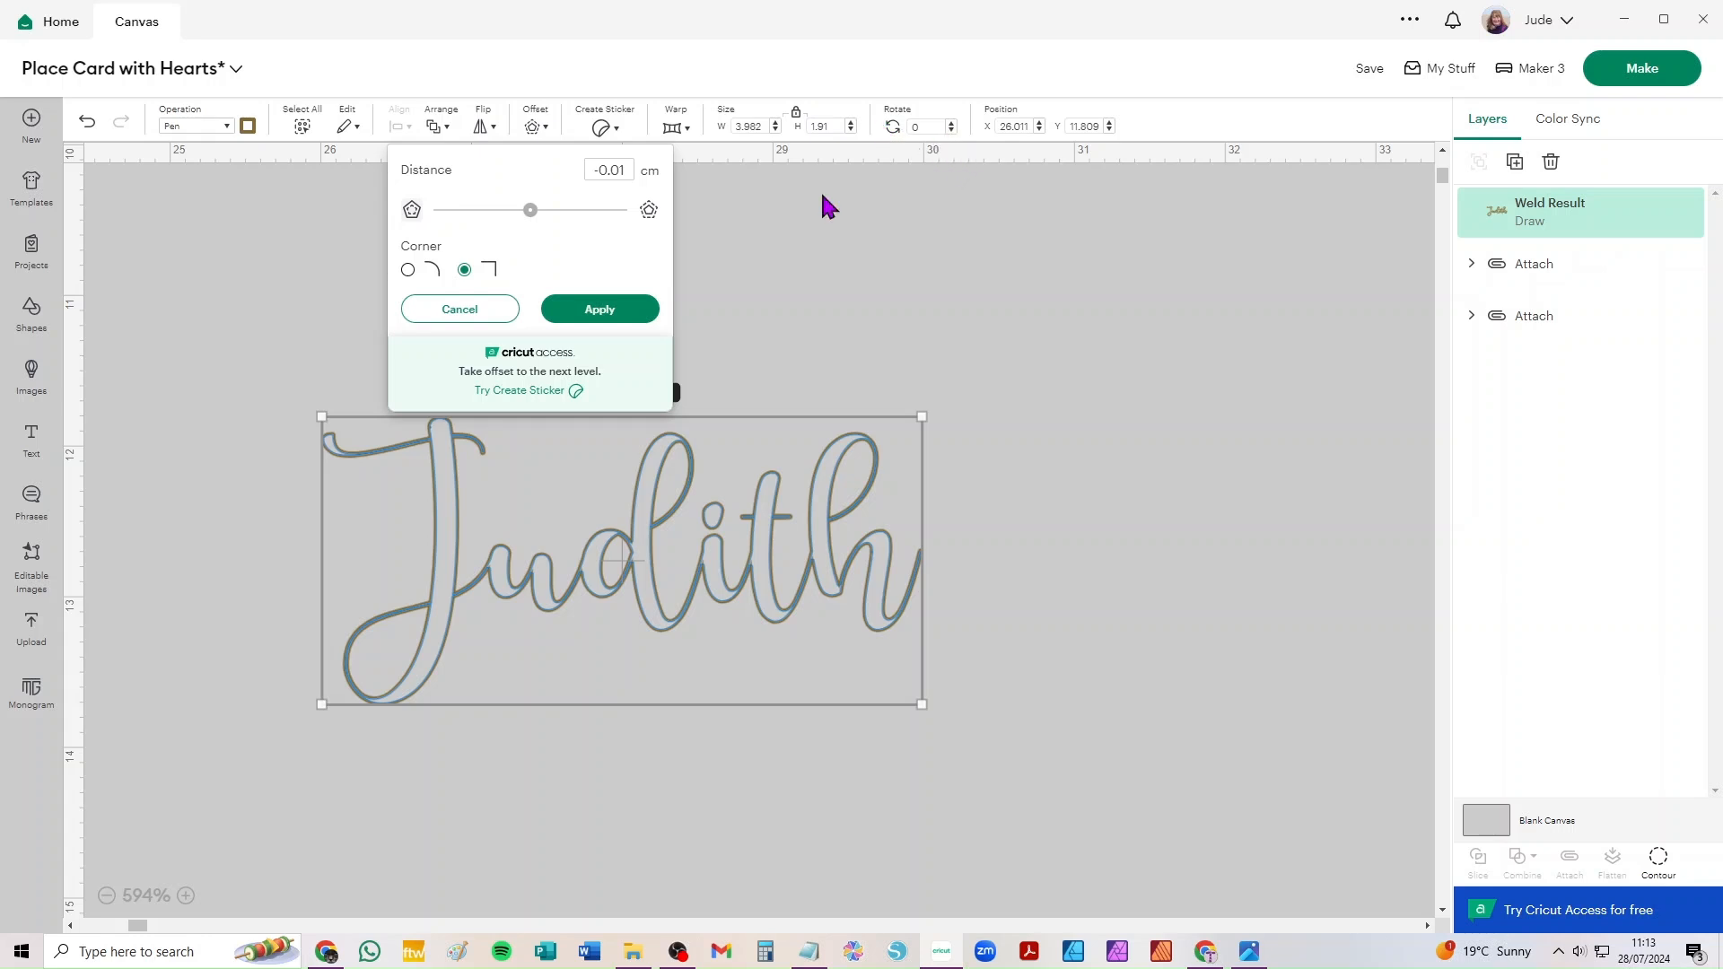
click(595, 314)
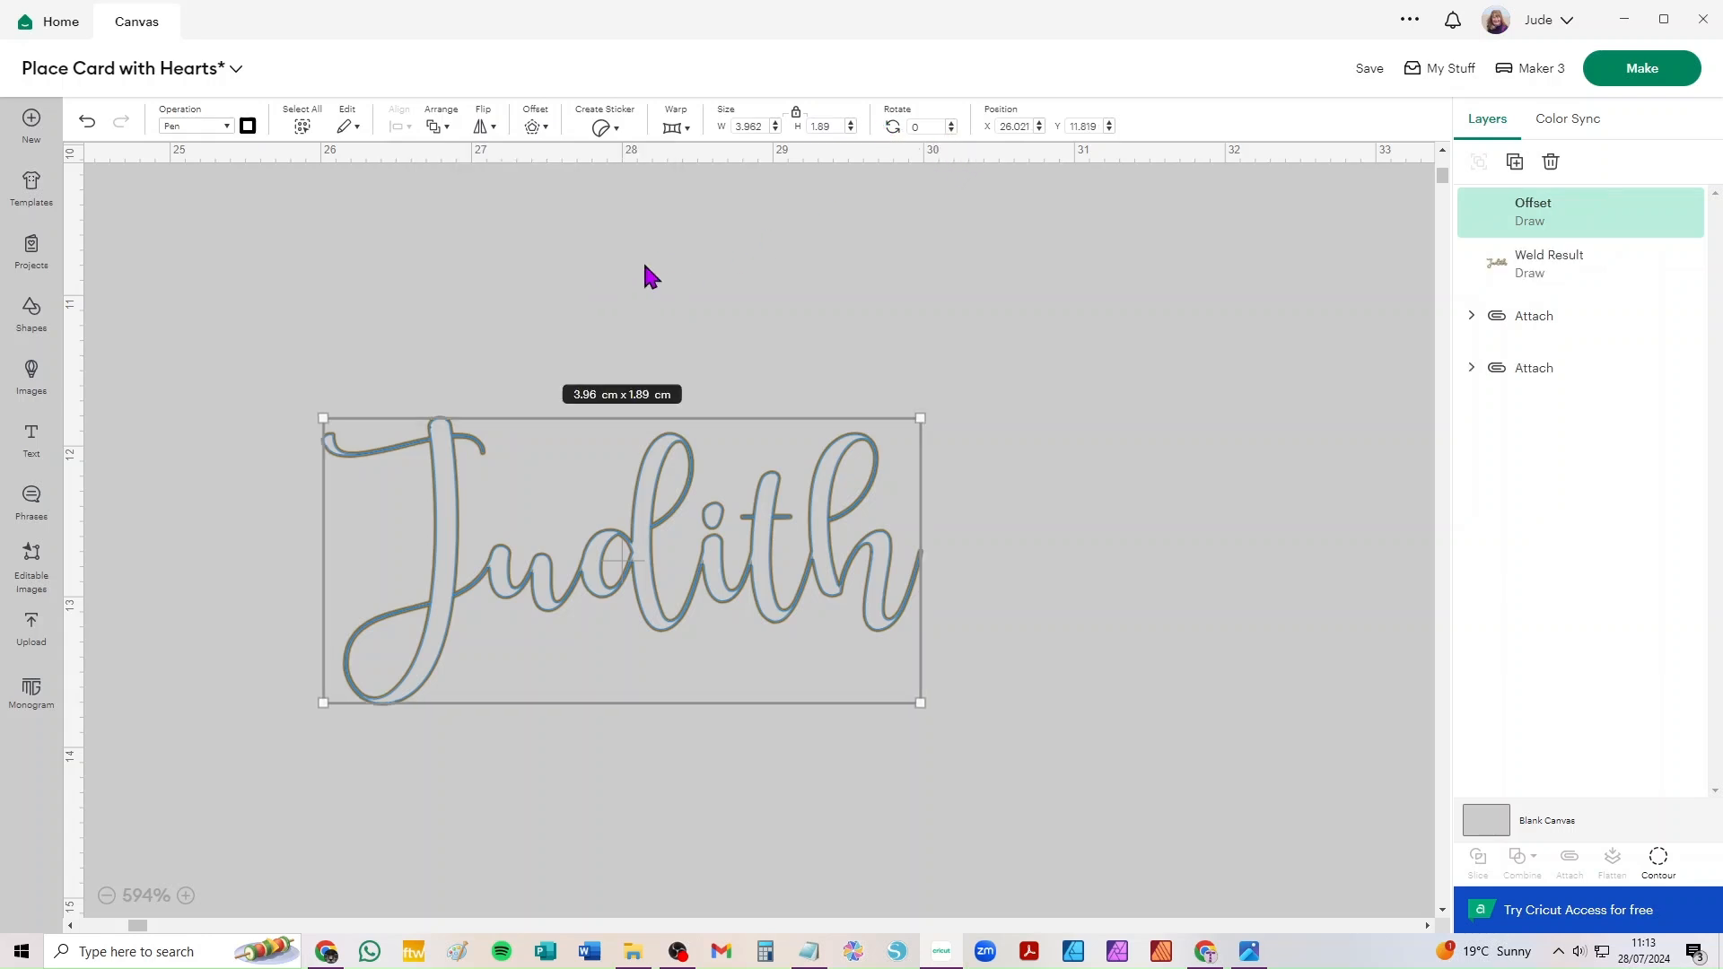
- Fill the letters with six more successive inward offsets, each made from the newest outline at -0.01 cm with square corners
click(538, 130)
click(598, 314)
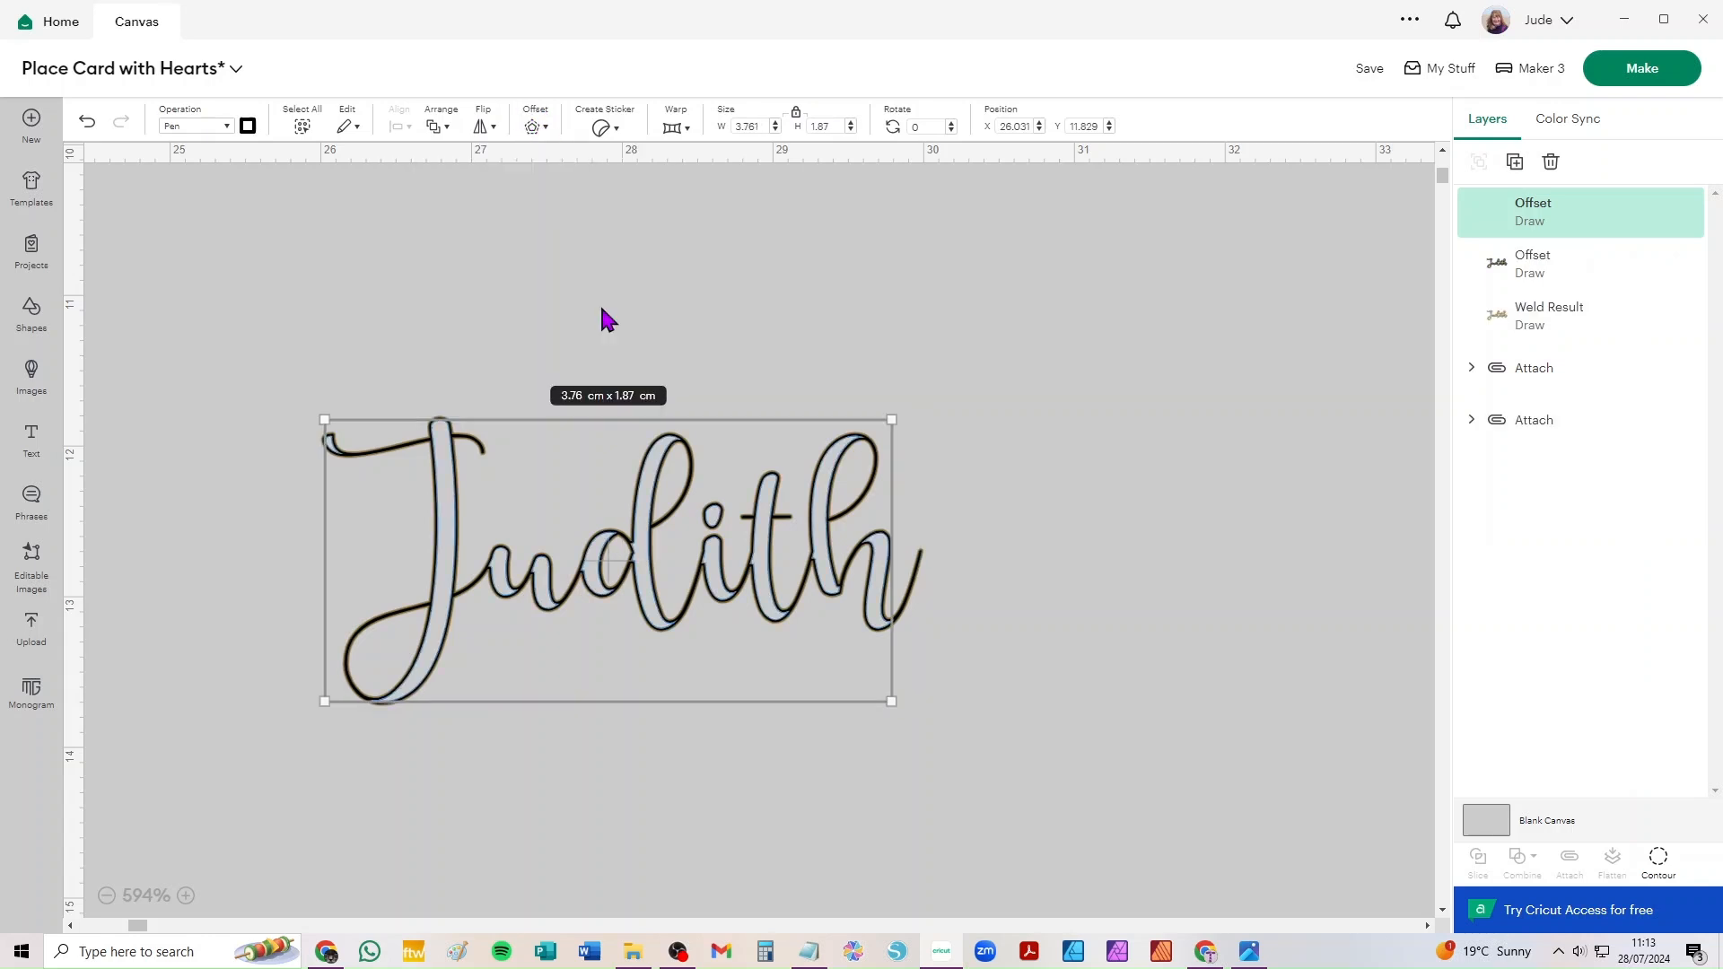
click(534, 127)
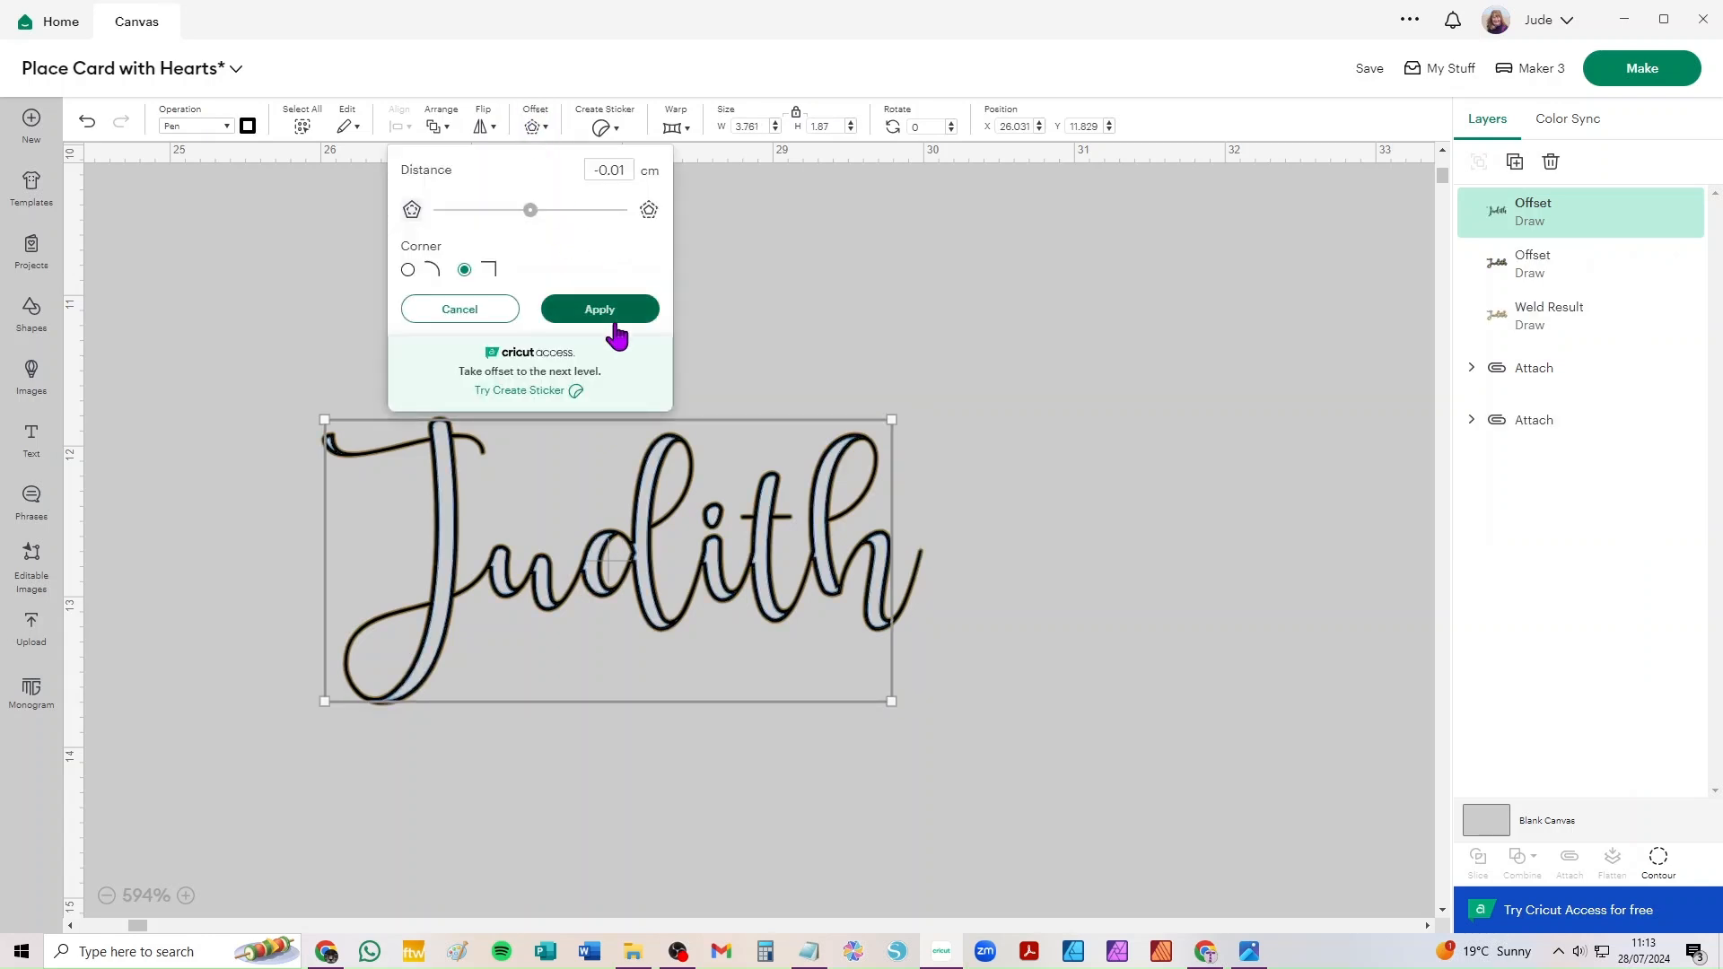
click(610, 308)
click(535, 126)
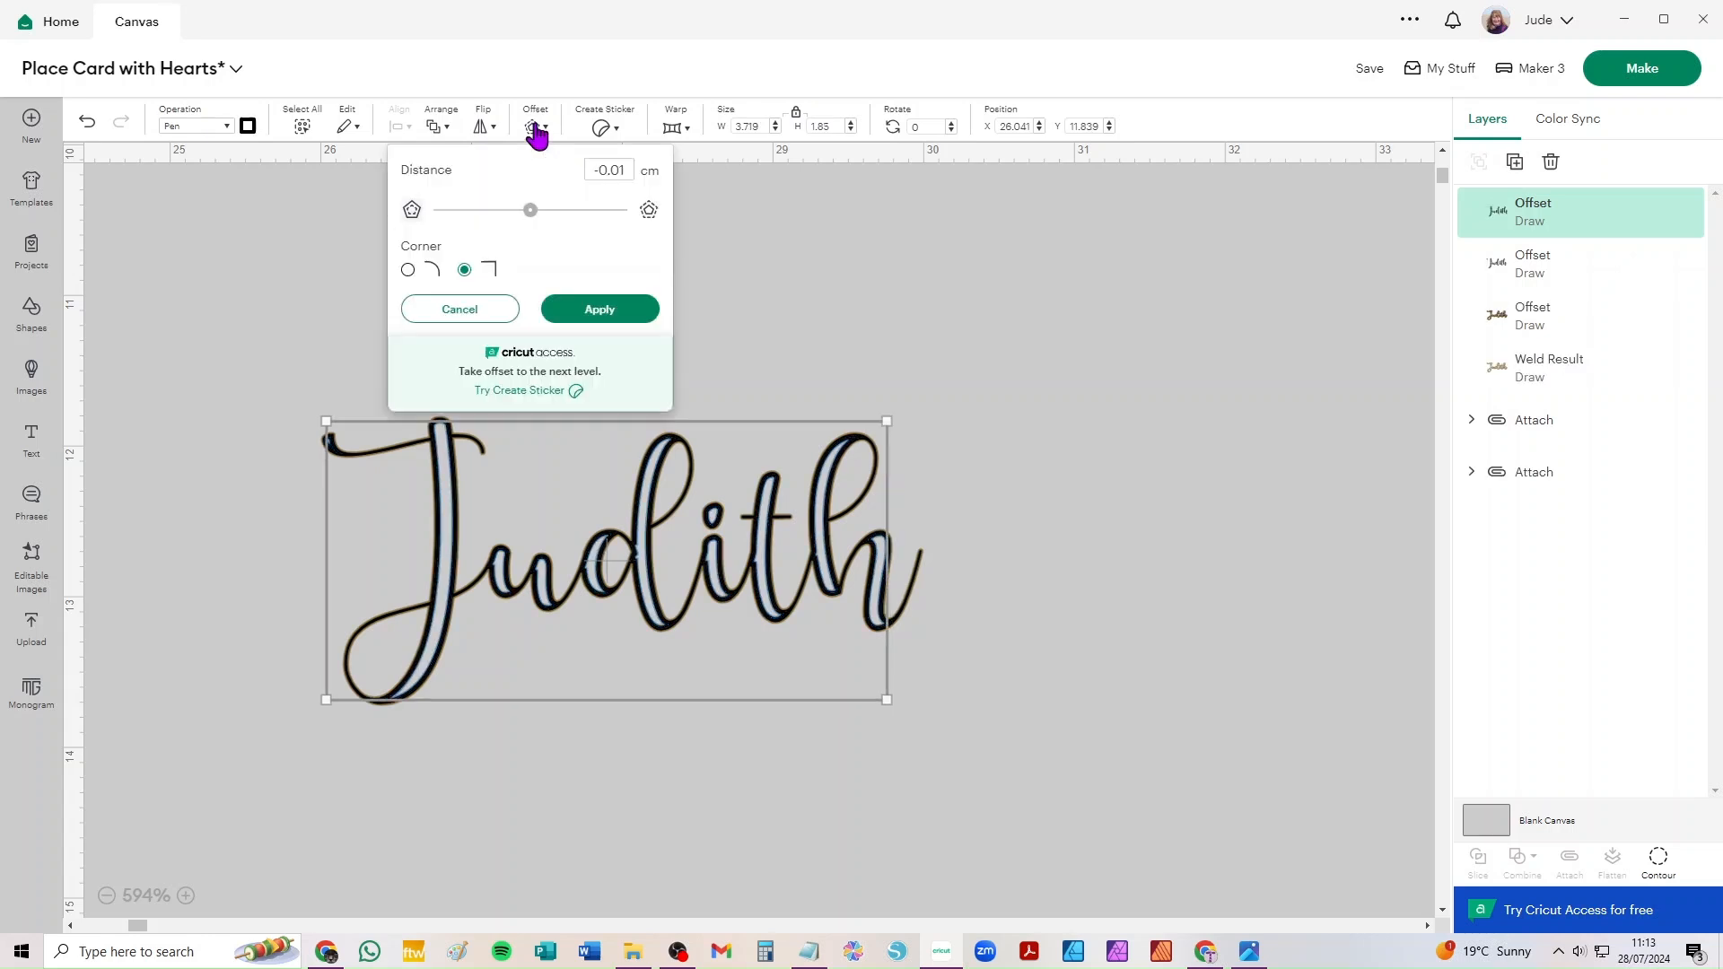
click(604, 311)
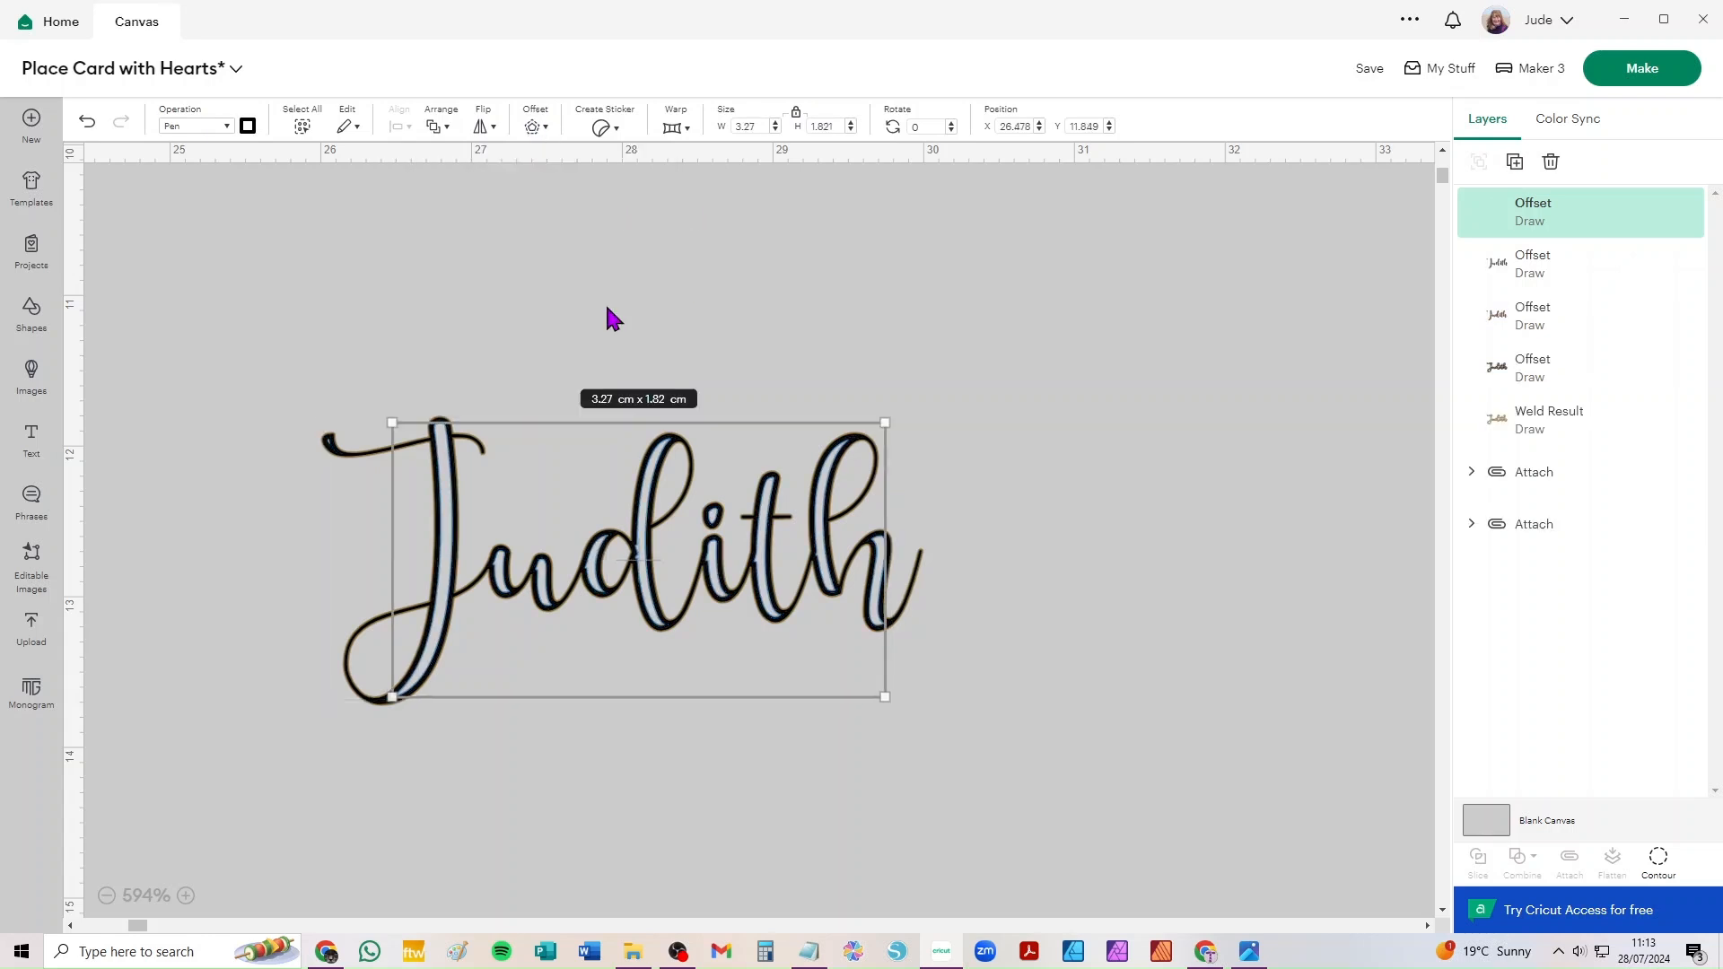
click(535, 127)
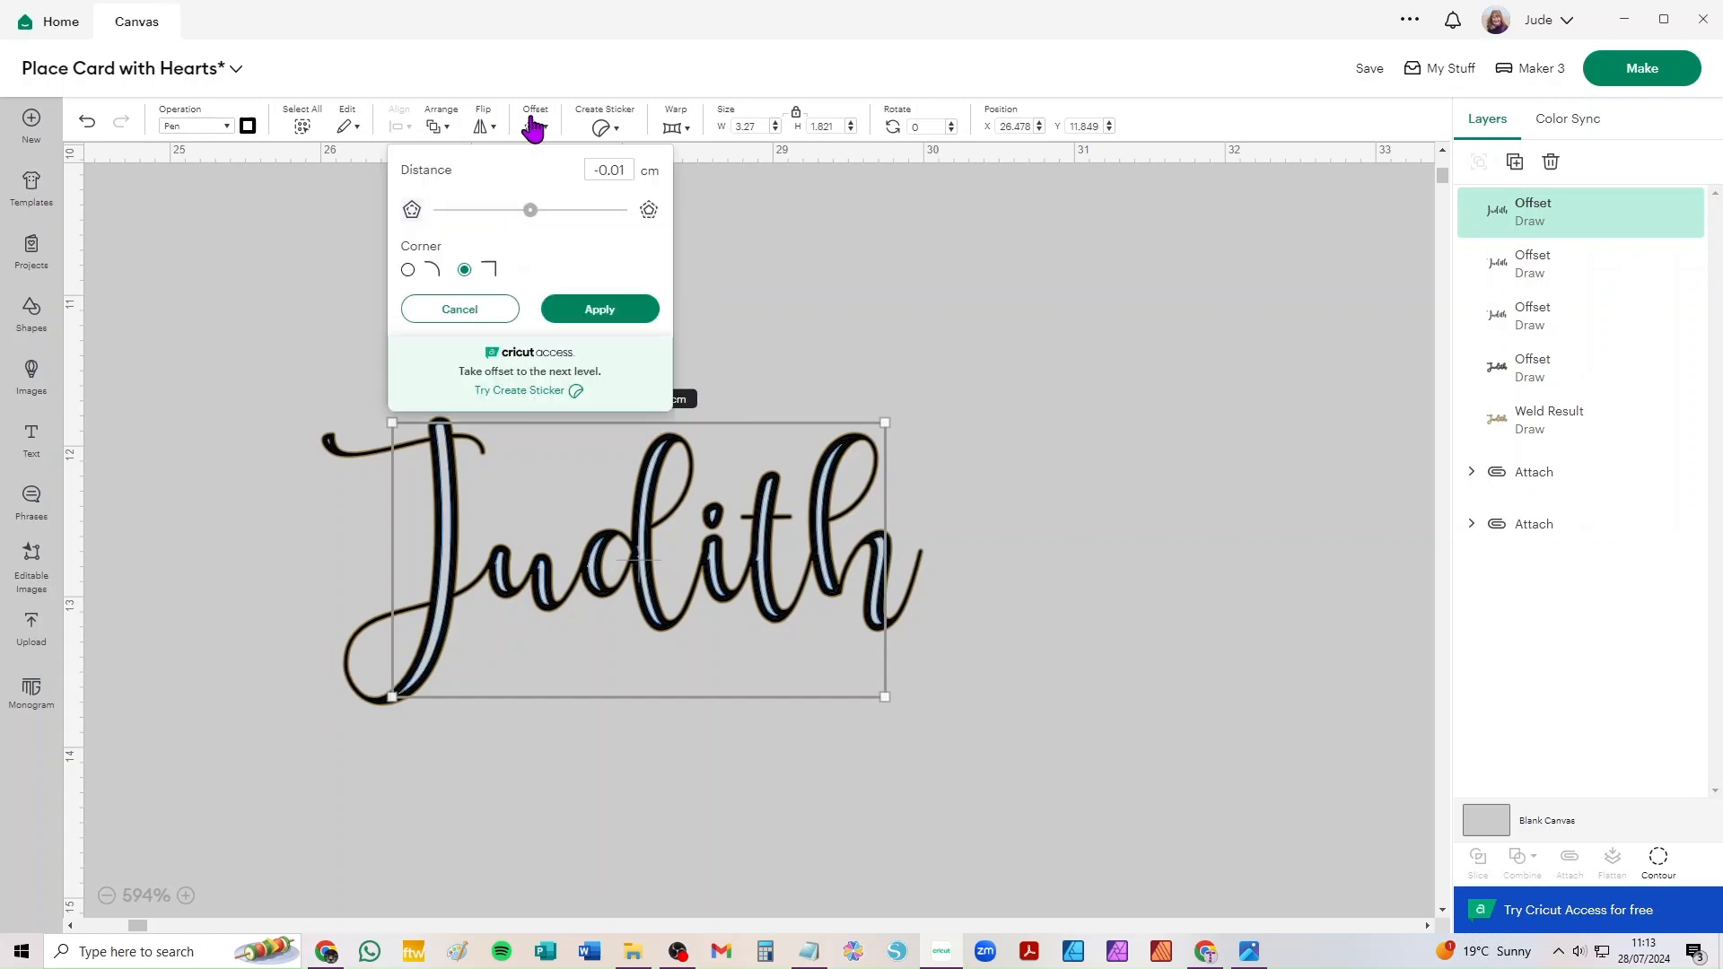
click(594, 309)
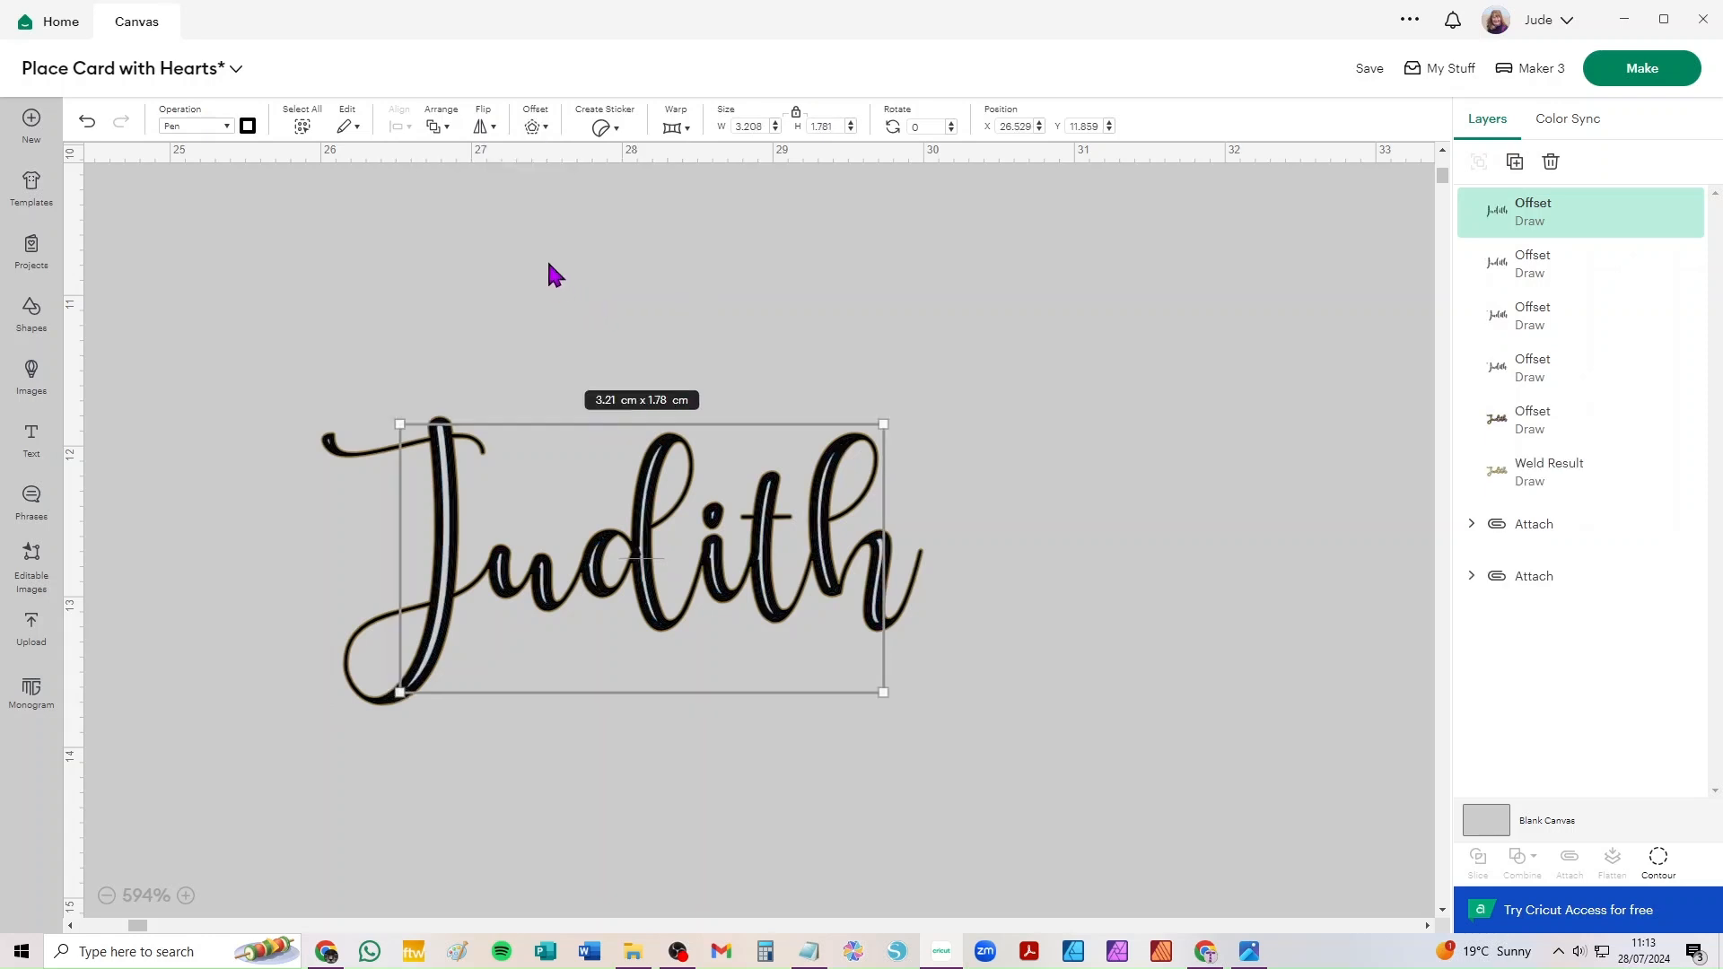
click(484, 129)
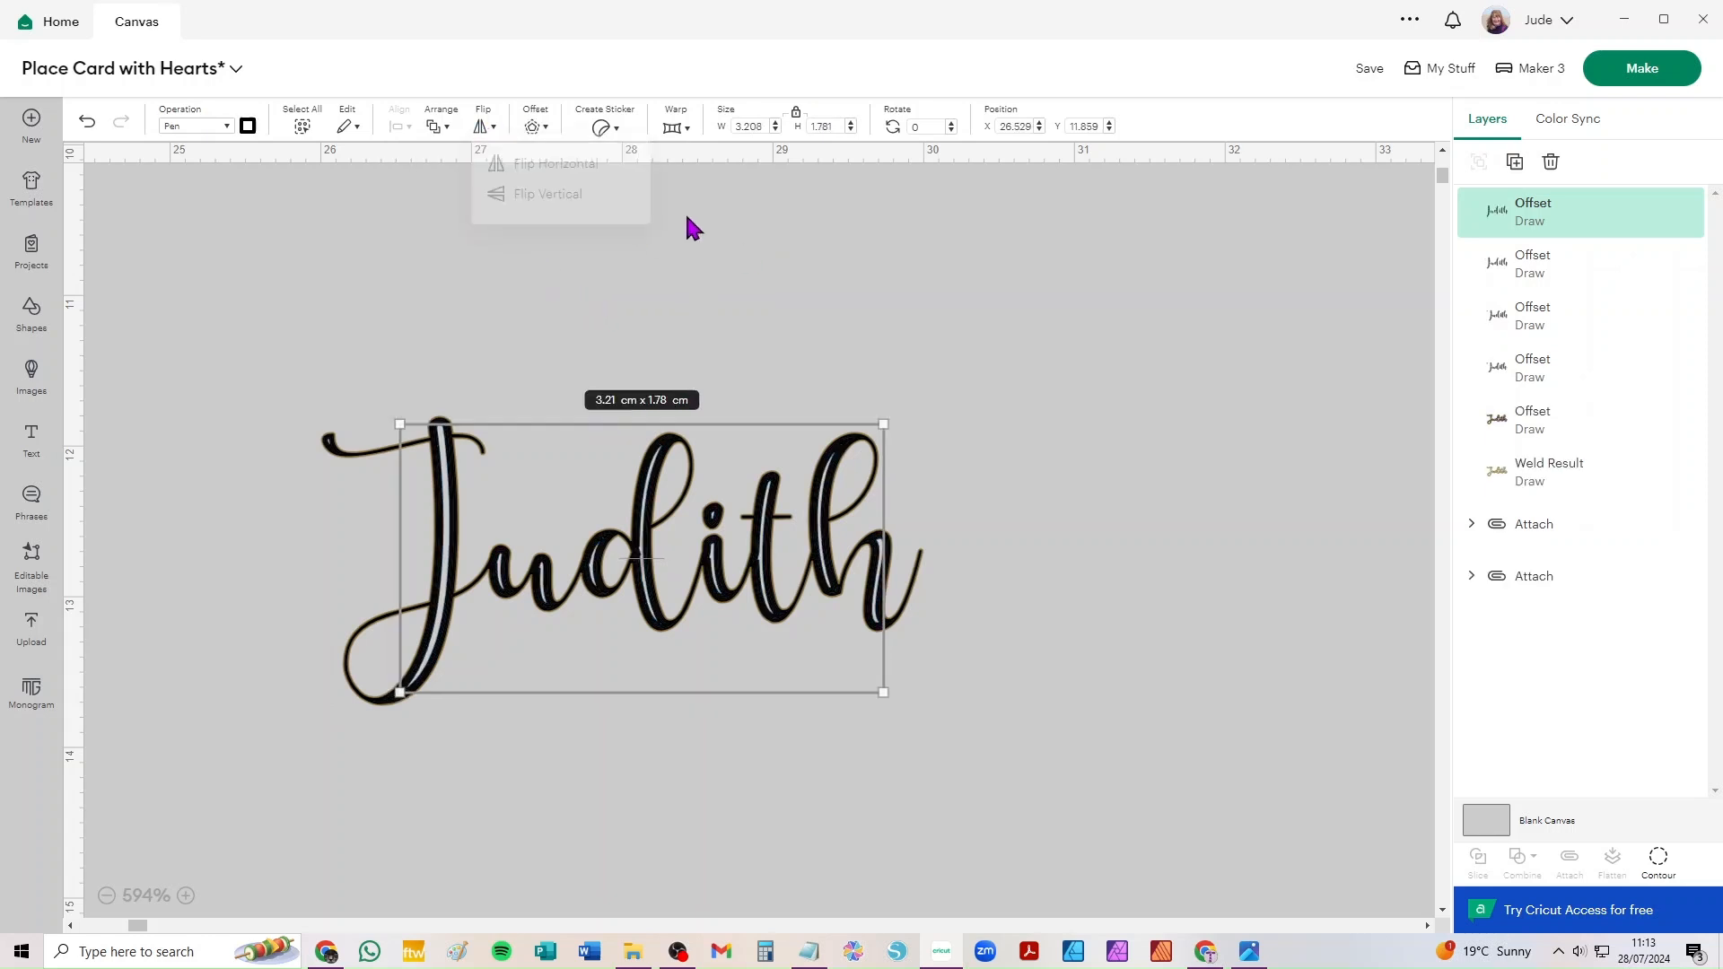
click(533, 127)
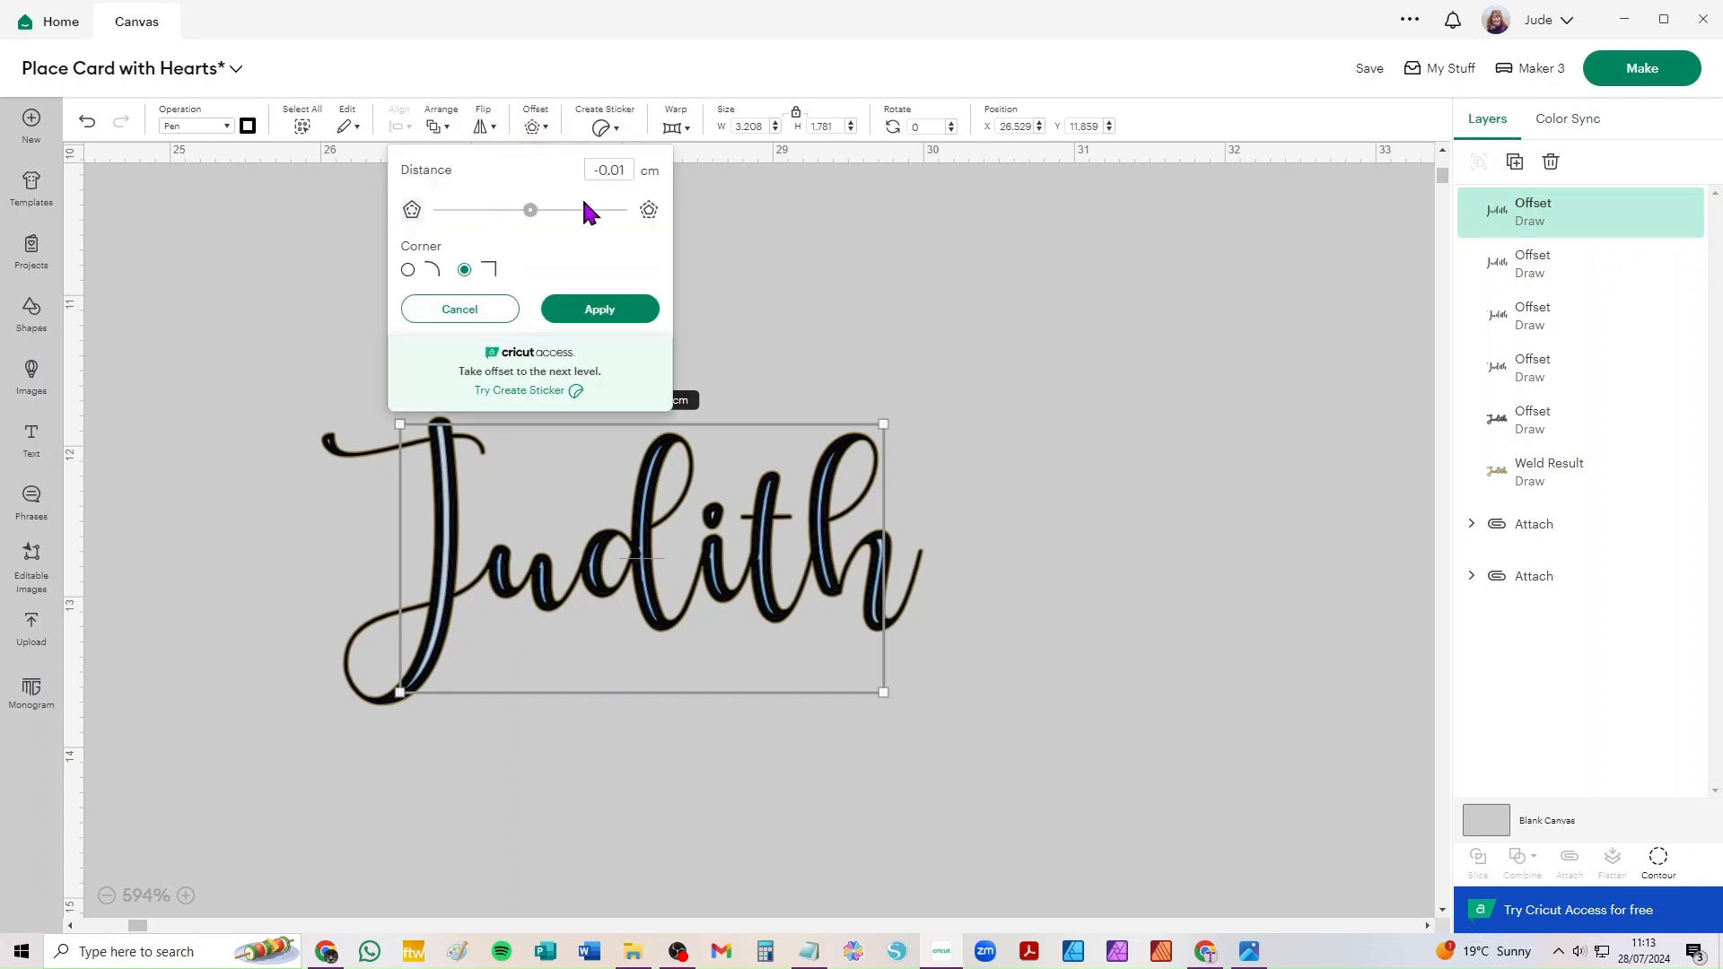
click(615, 313)
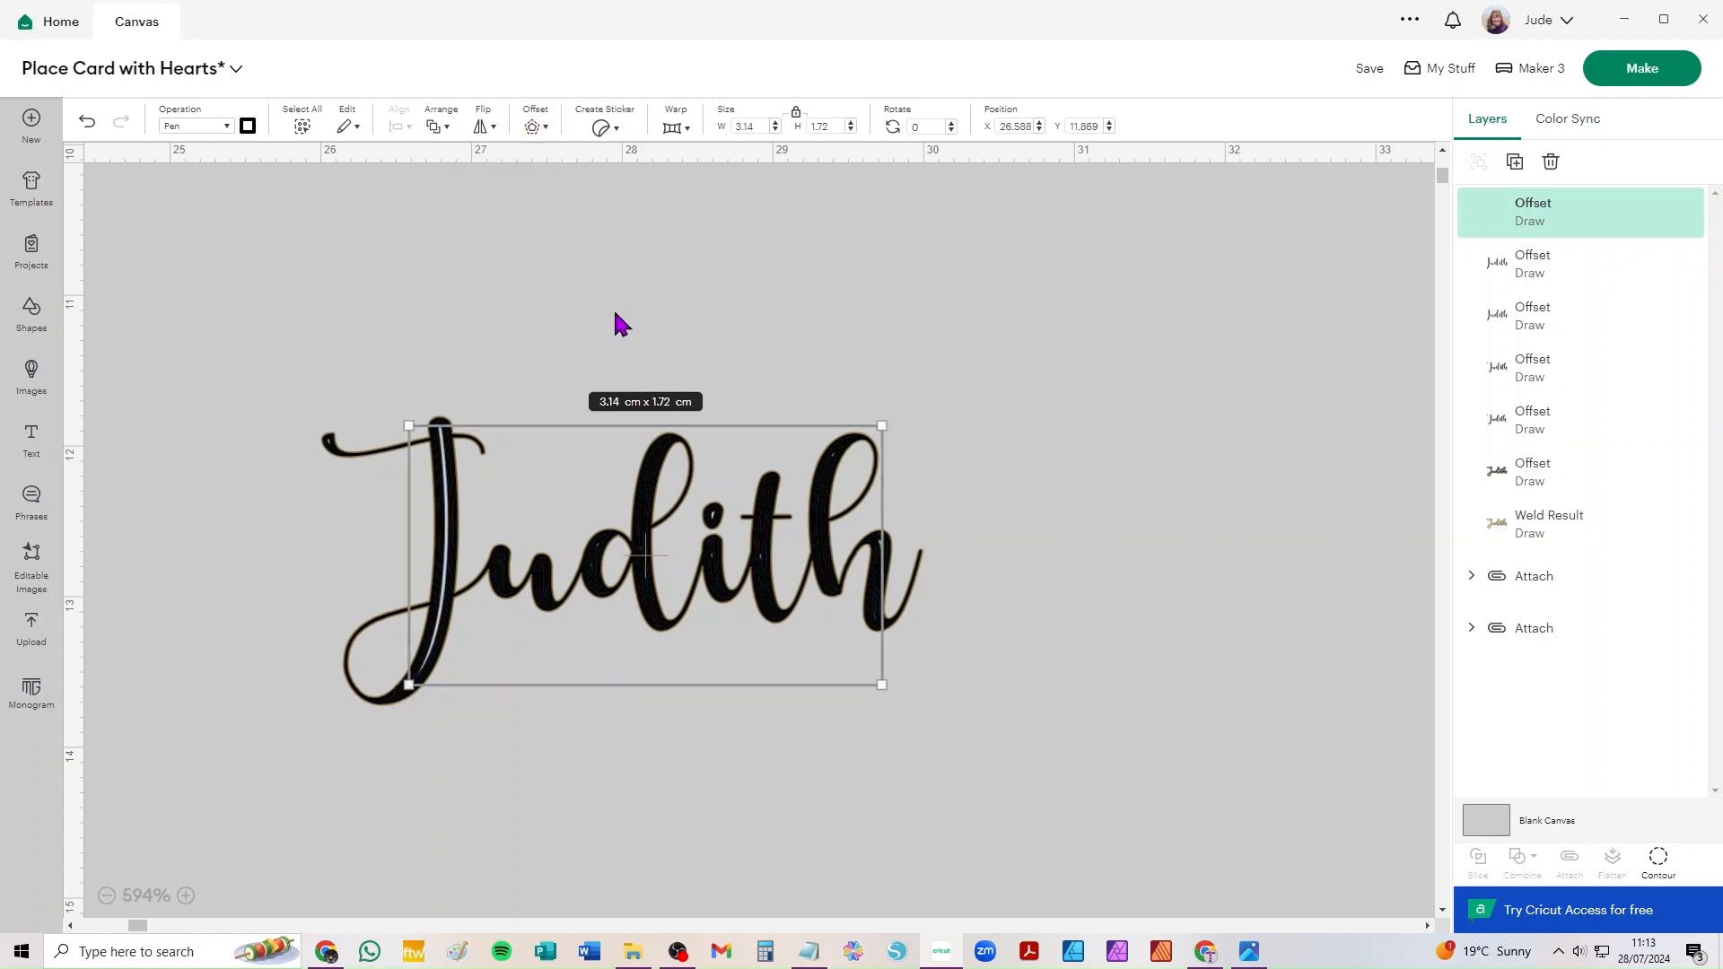
click(535, 128)
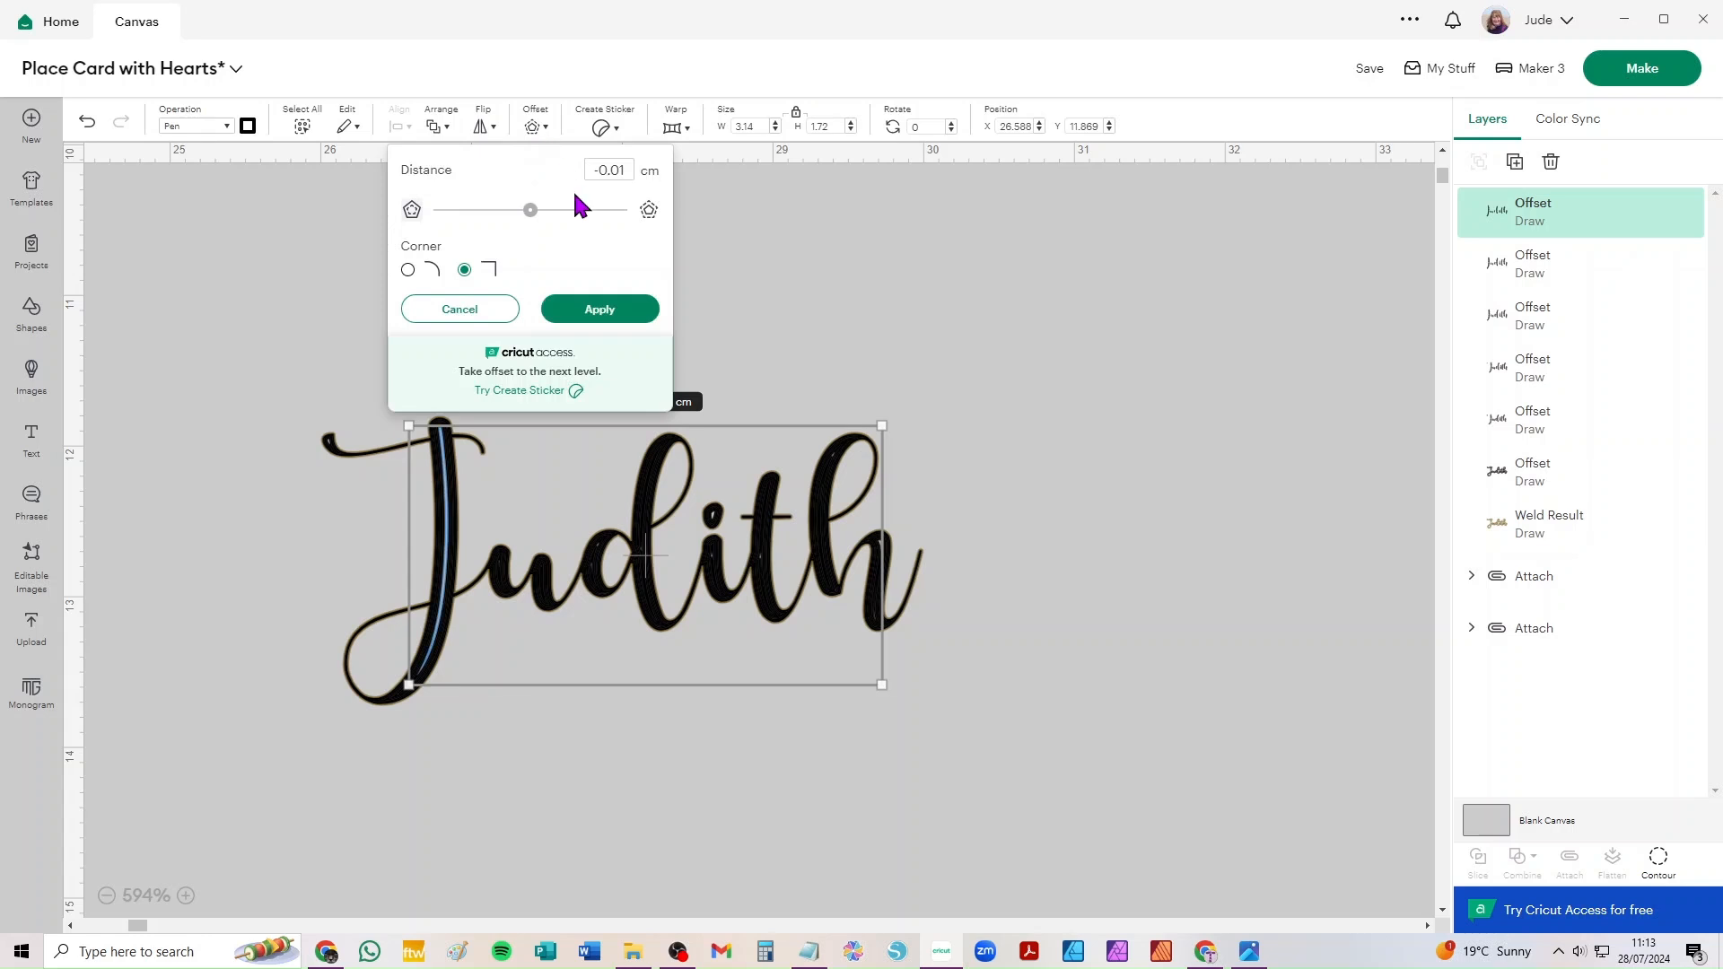
click(612, 313)
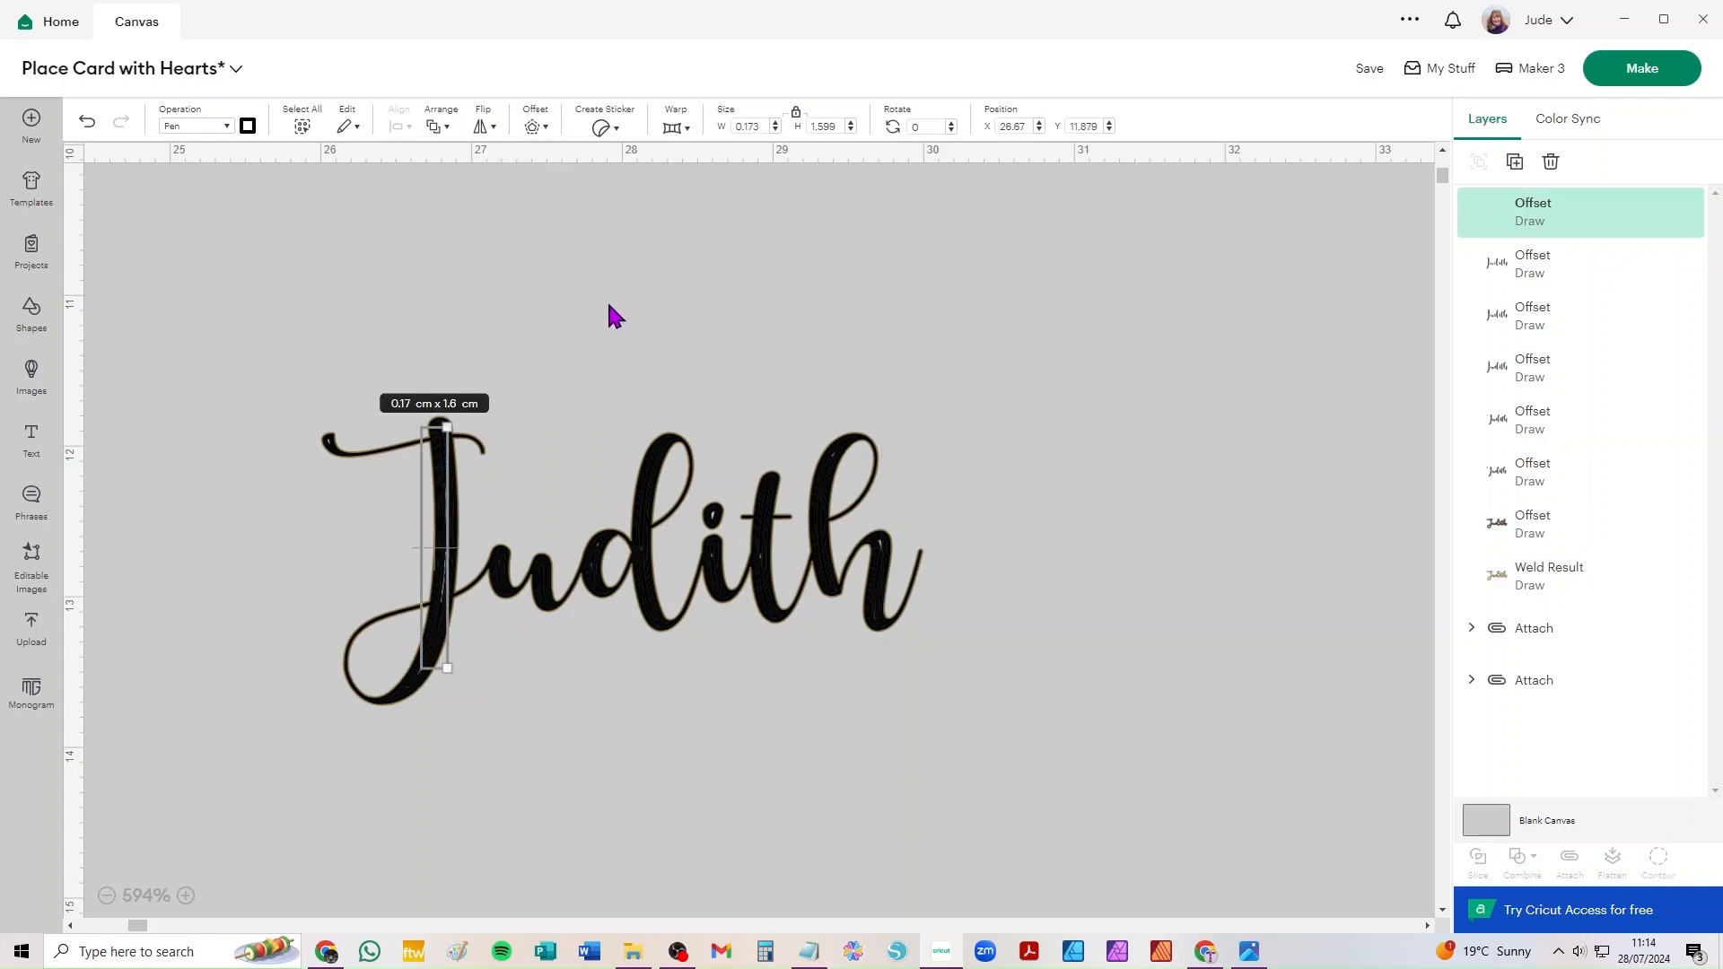
click(1036, 413)
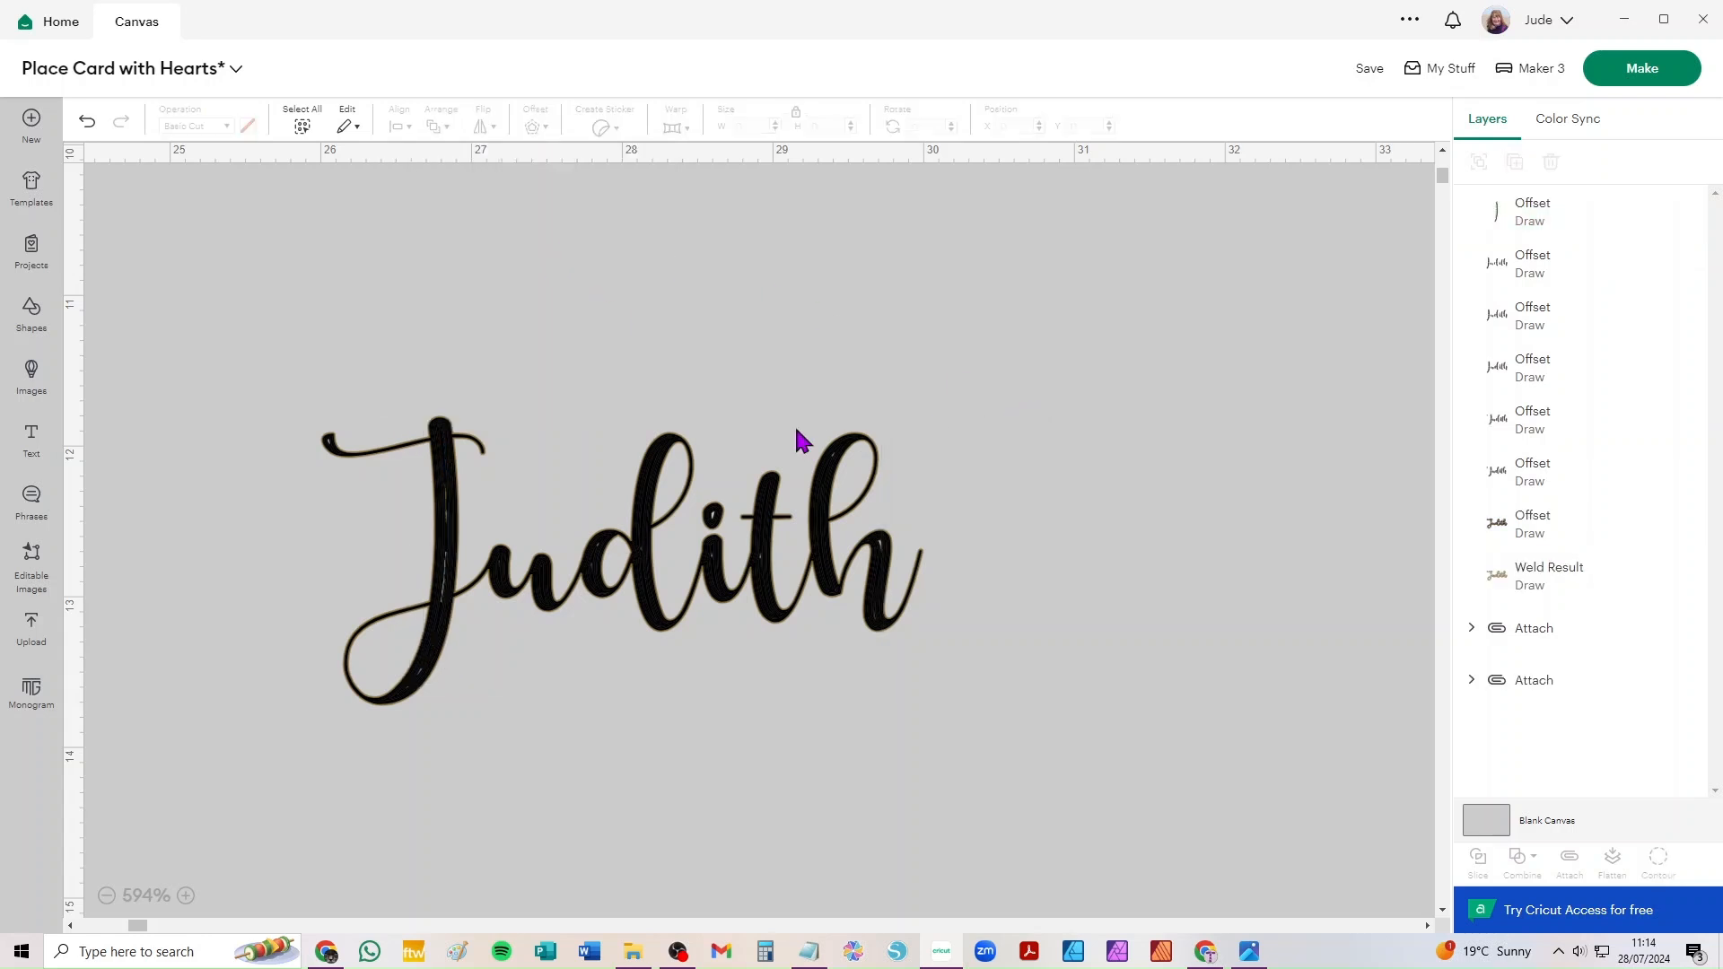
- Offset the outermost Offset layer of the name inward once more by -0.01 cm
click(1567, 537)
scroll(794, 556, up, 2)
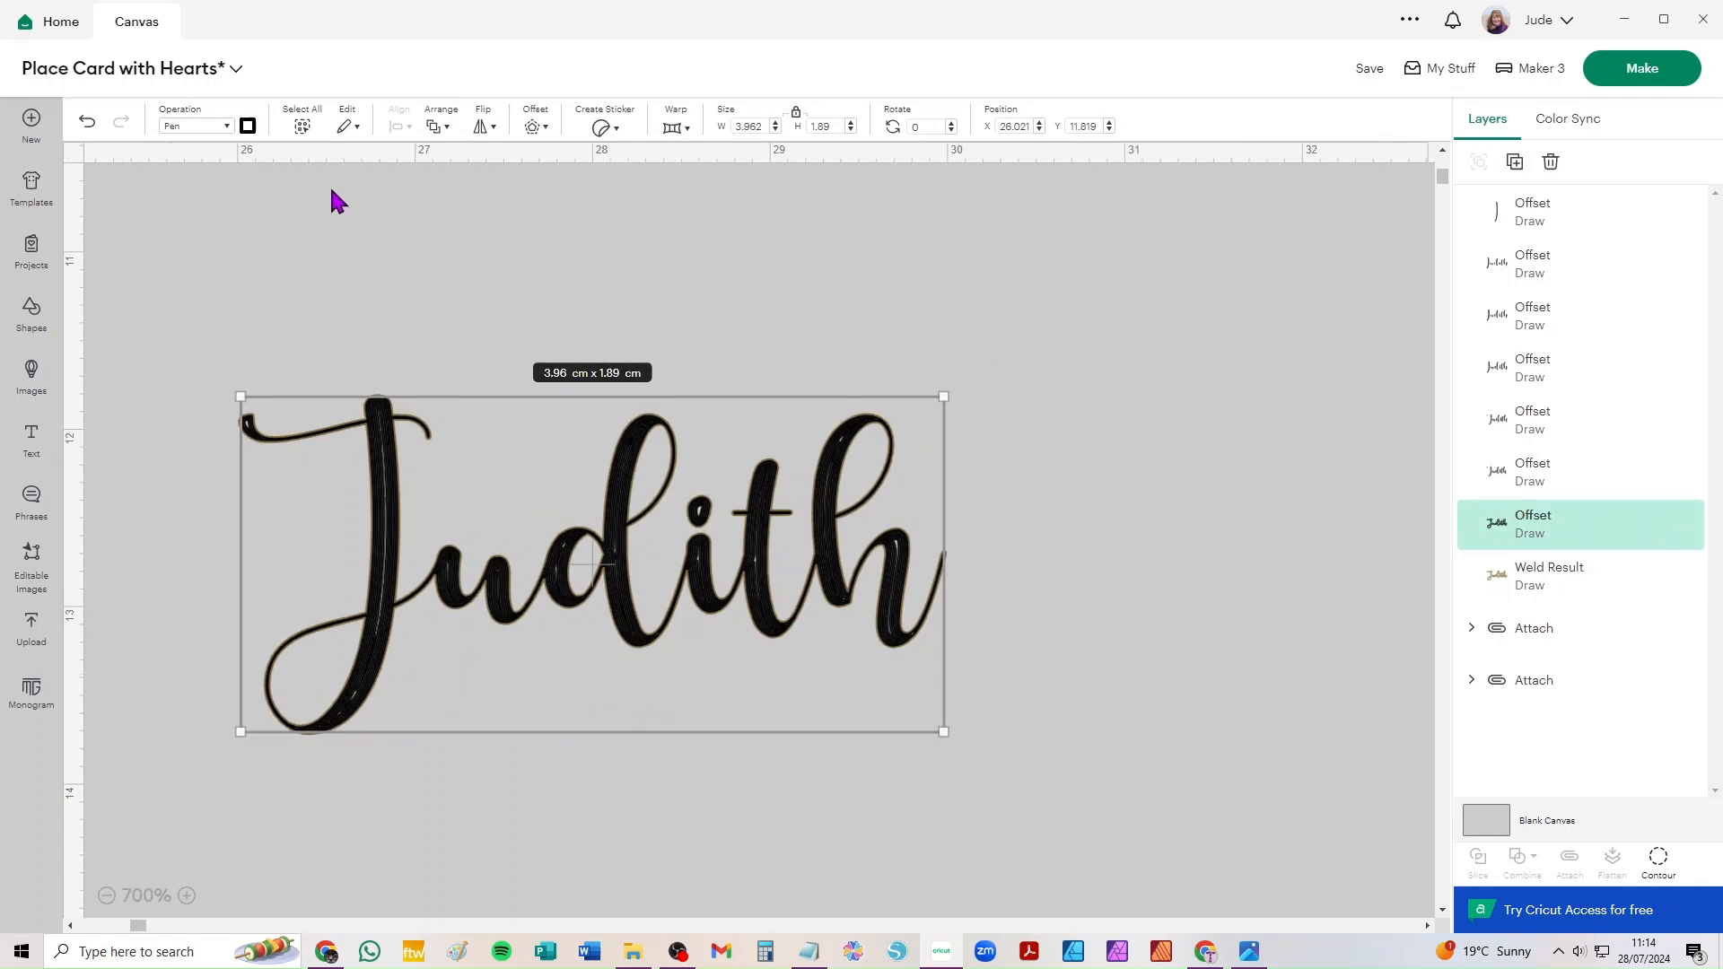
click(536, 130)
click(596, 313)
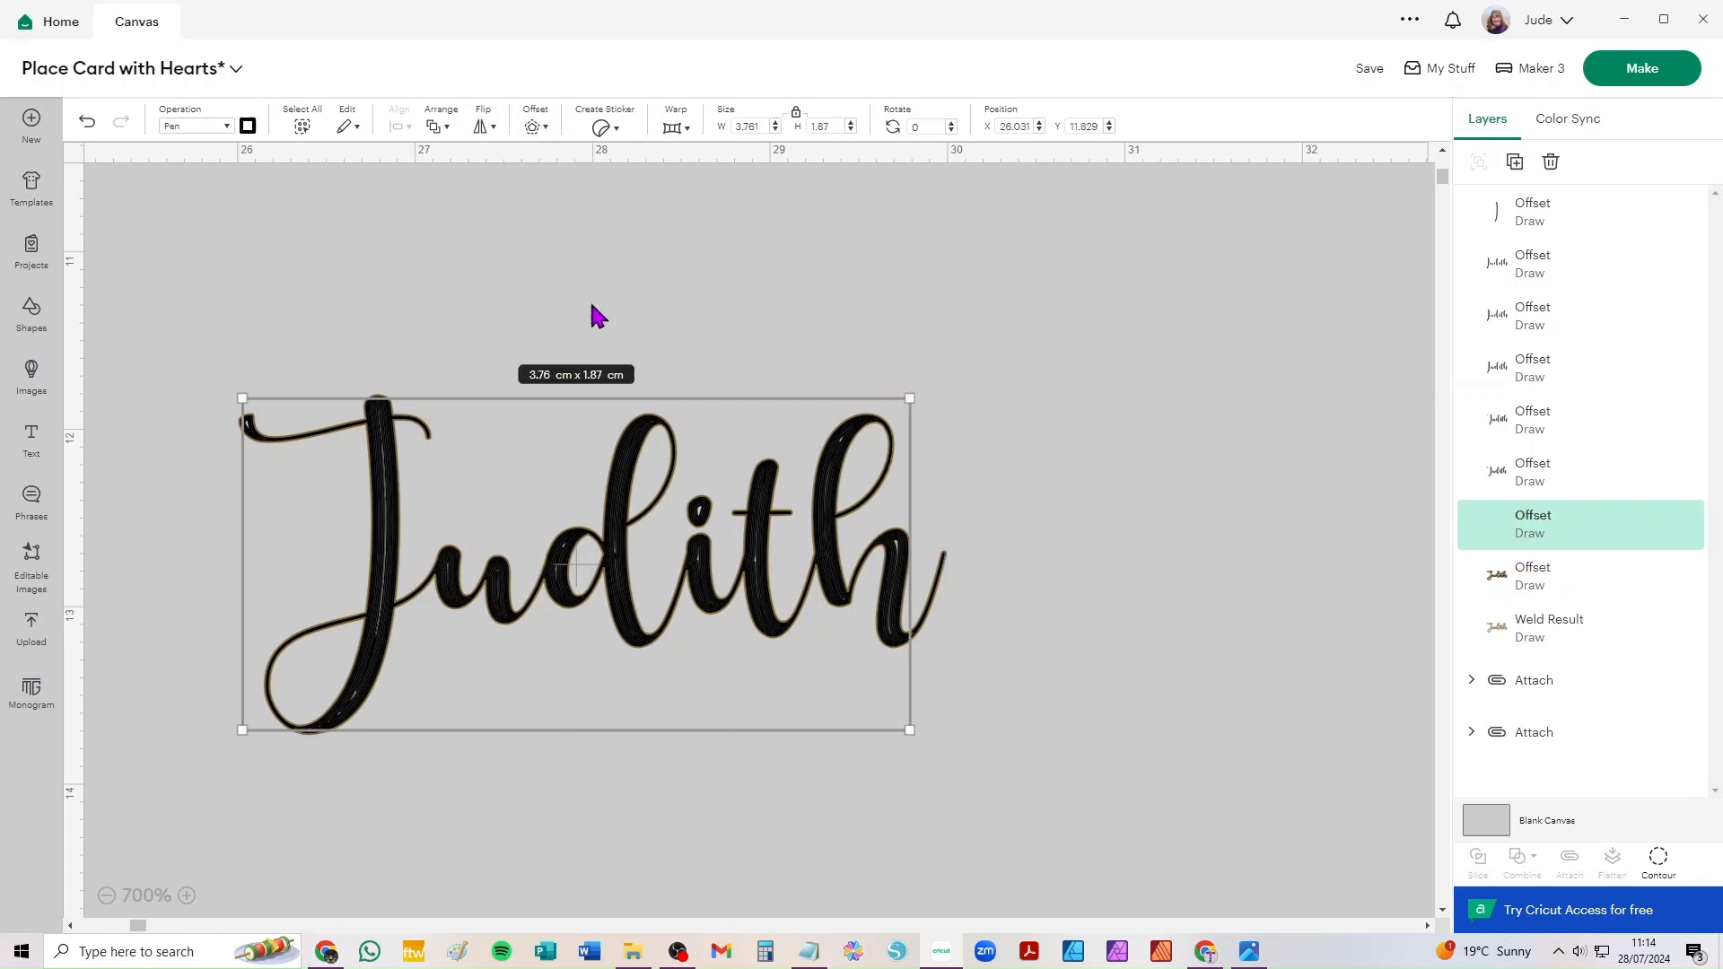
- Try to offset the innermost line inside the first letter's stem inward again
click(1577, 212)
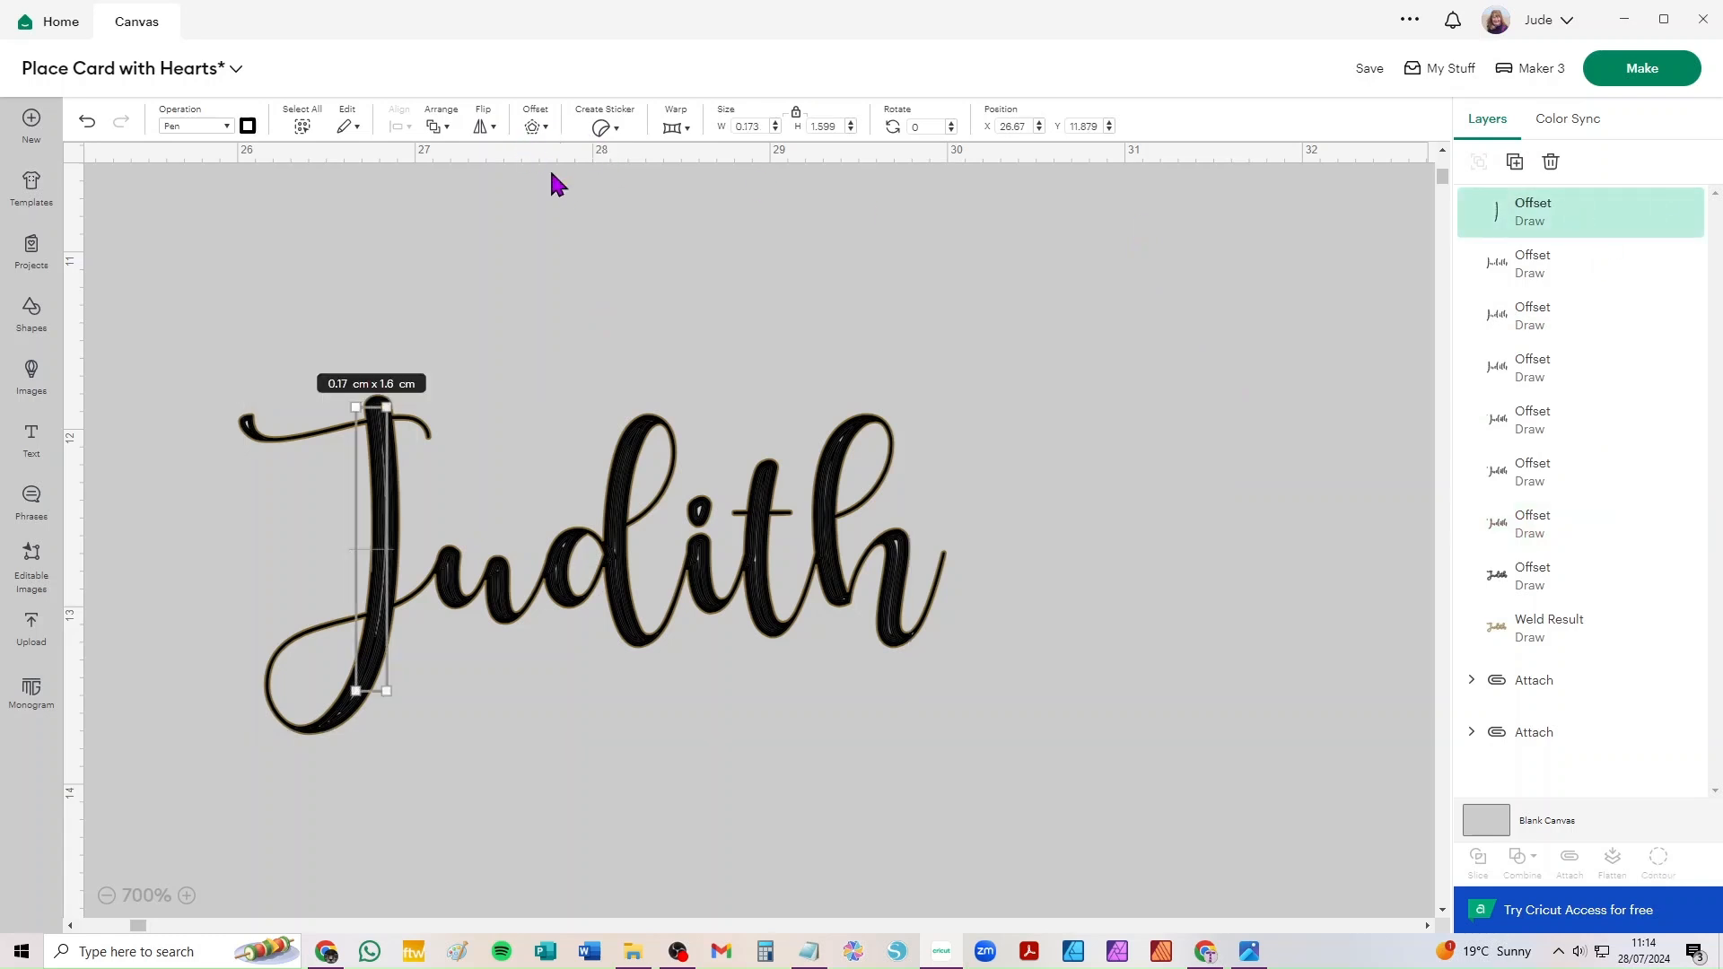
click(533, 129)
click(599, 312)
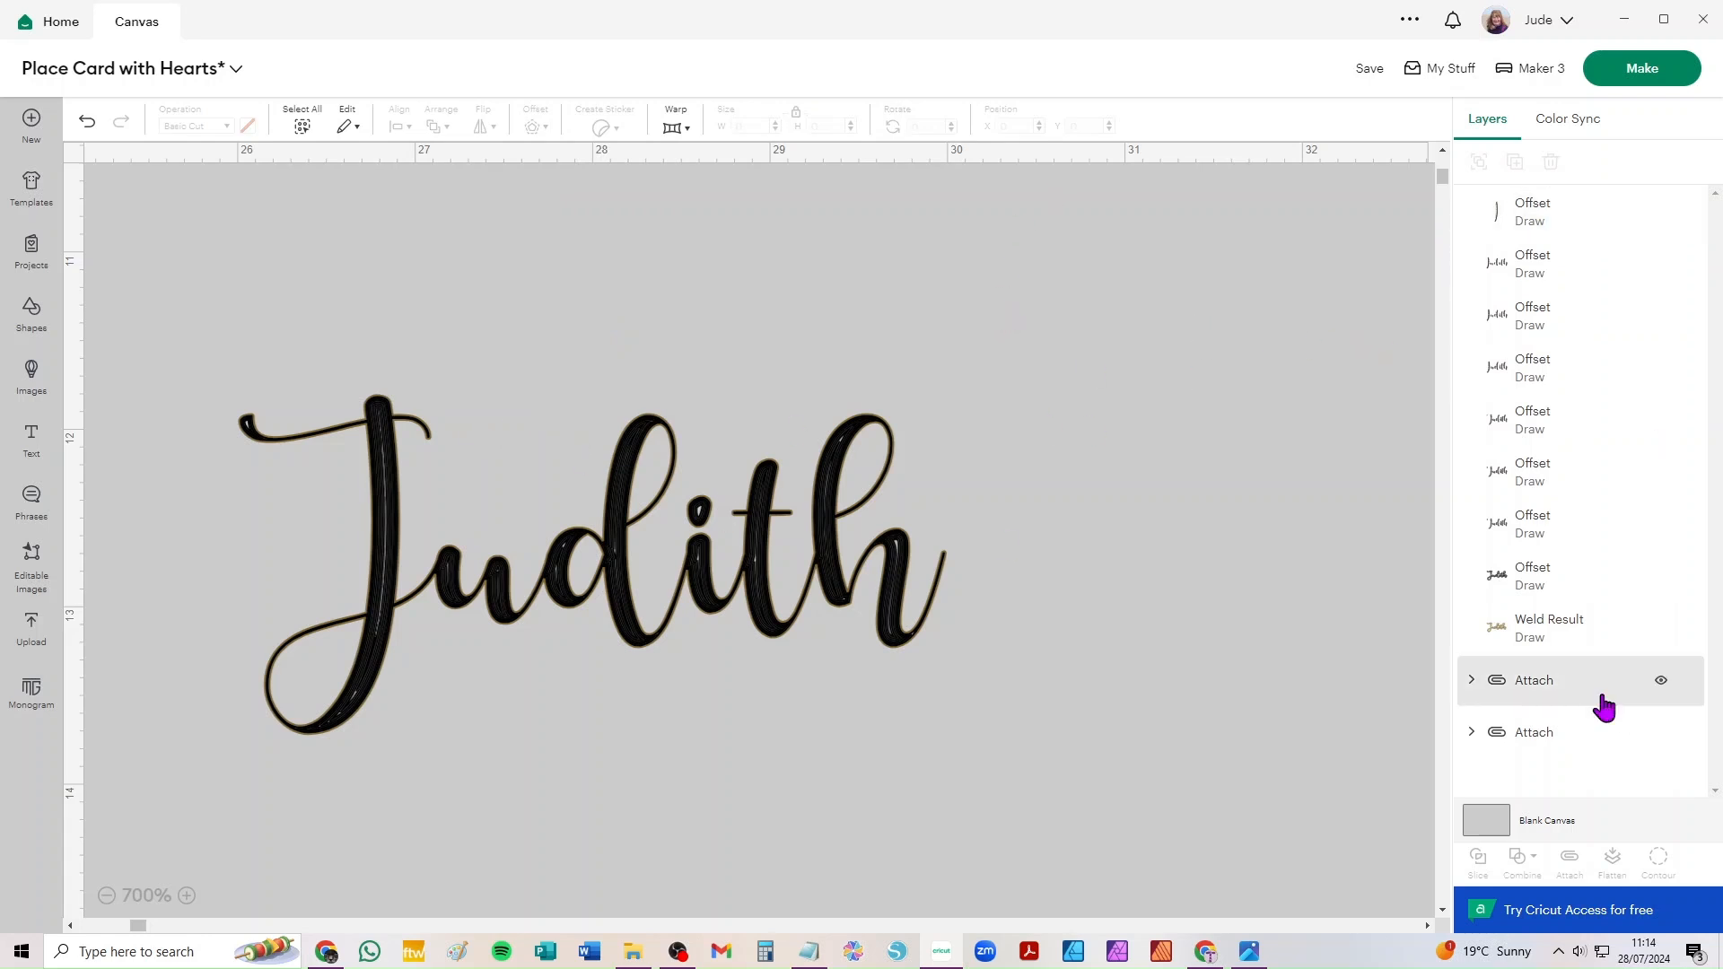
- Set the pen of all Offset layers and the welded name to Glitter Gel (0.8mm) Gold and attach them together
click(1550, 579)
click(1560, 220)
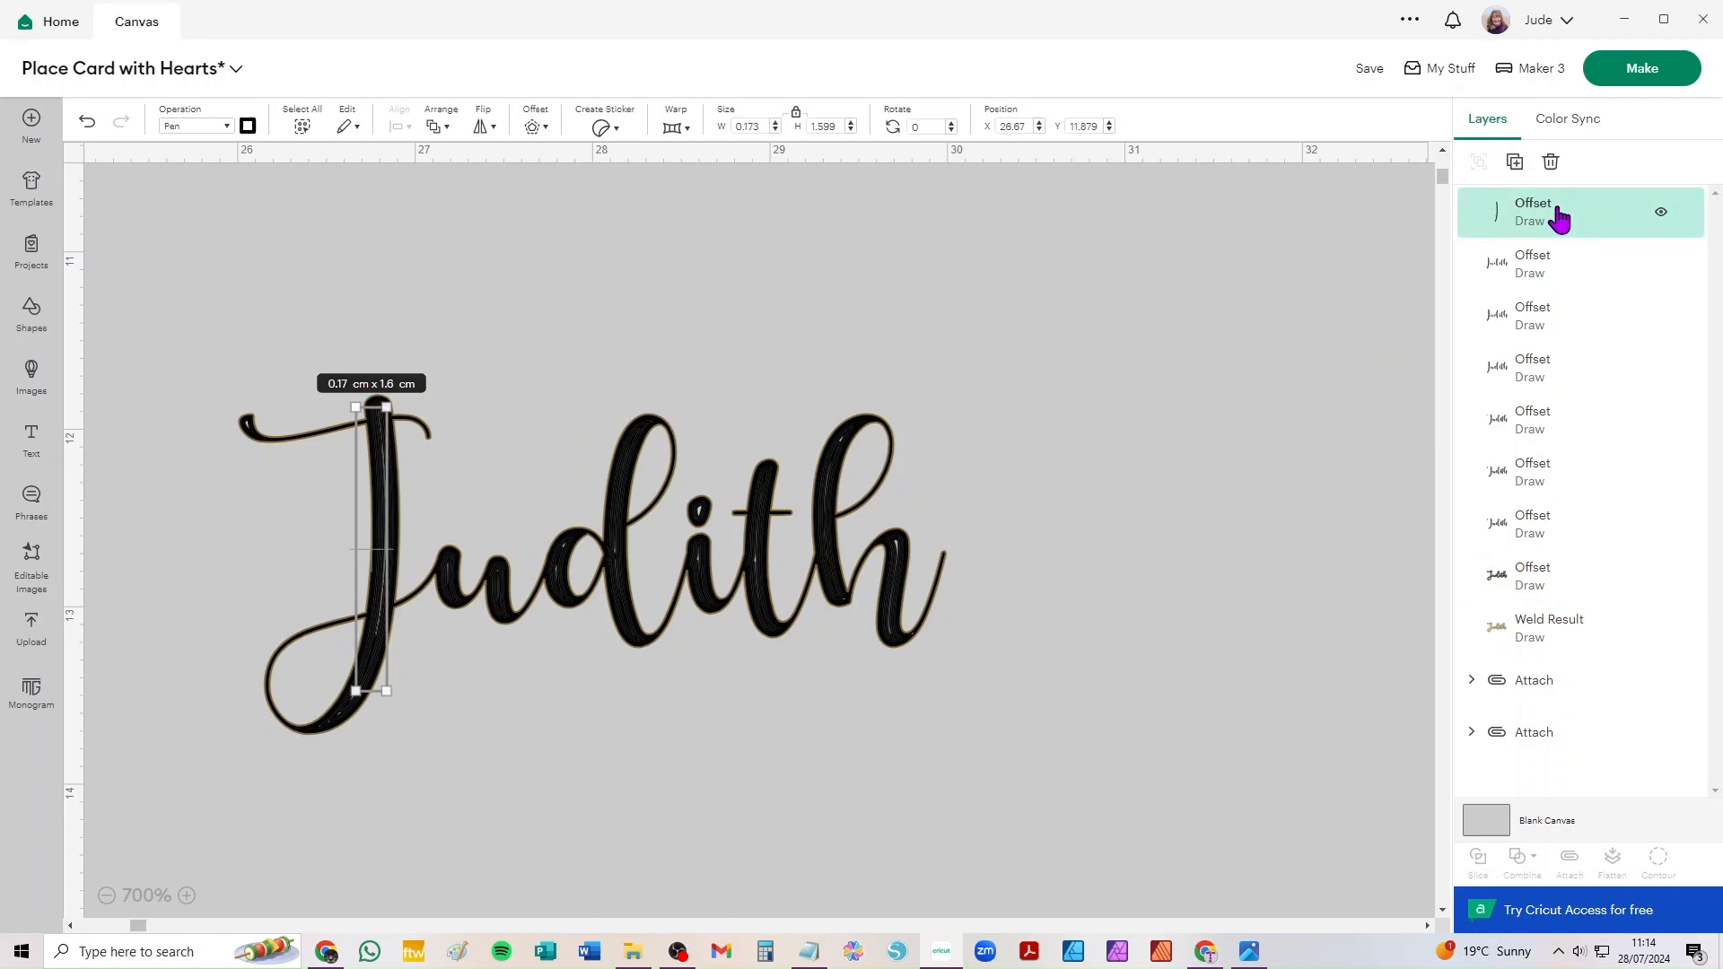
shift+click(1541, 278)
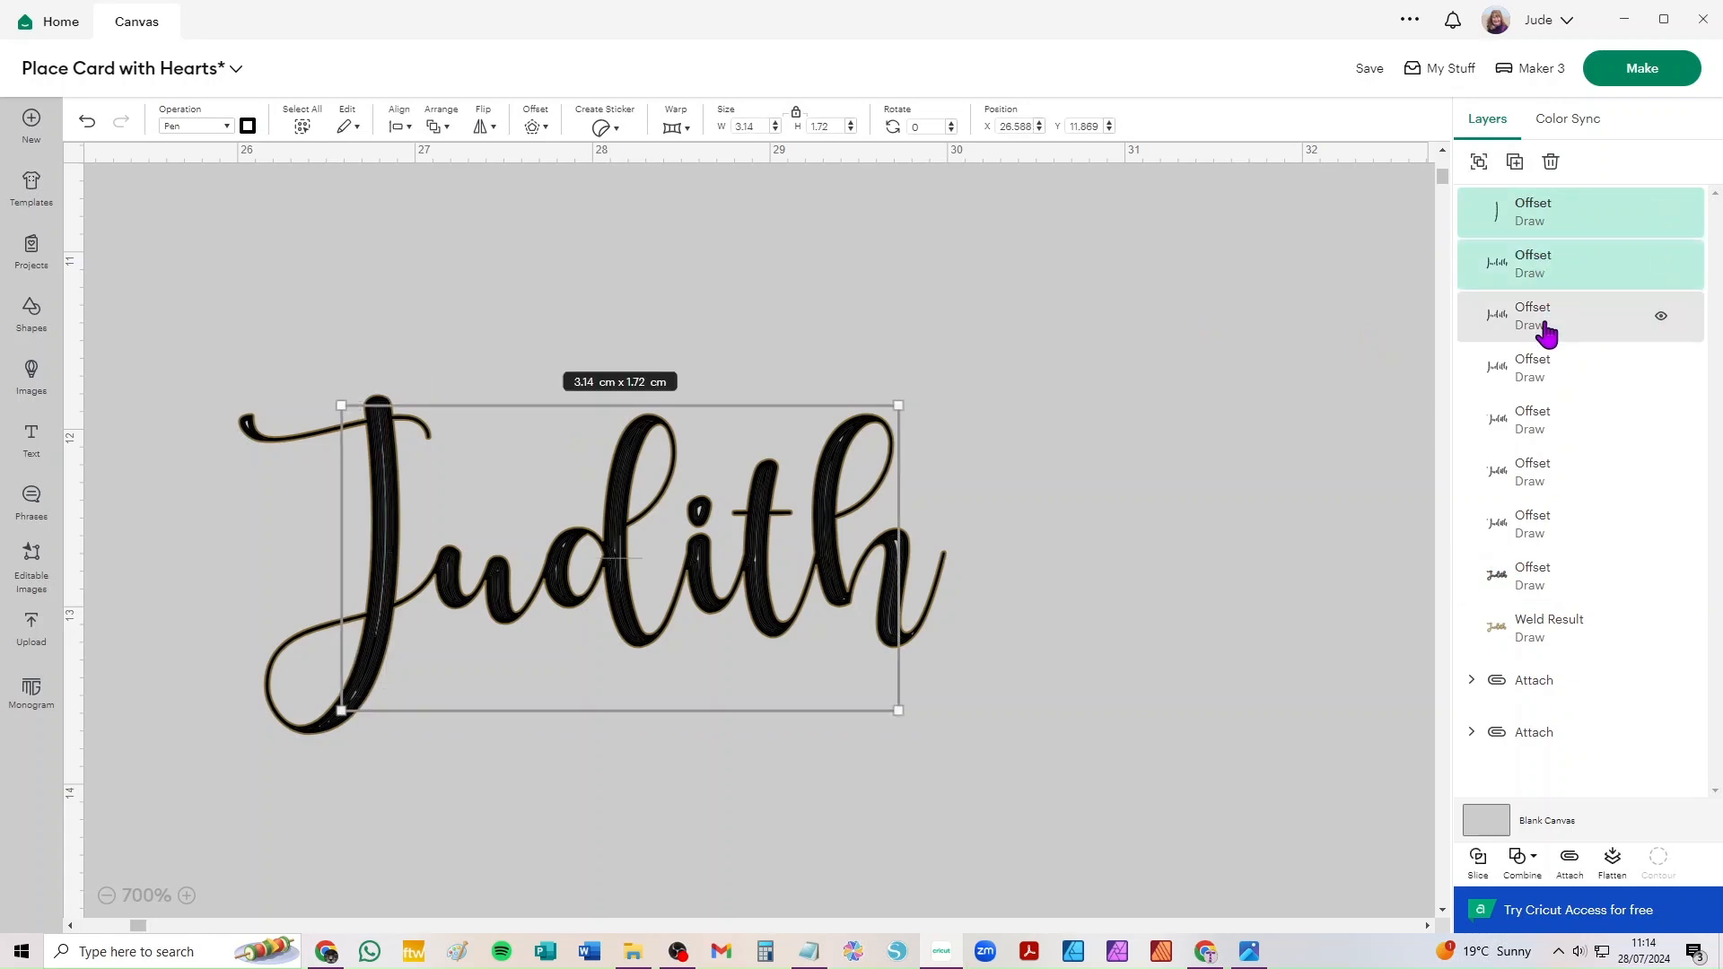
shift+click(1542, 329)
shift+click(1542, 383)
shift+click(1542, 436)
shift+click(1538, 496)
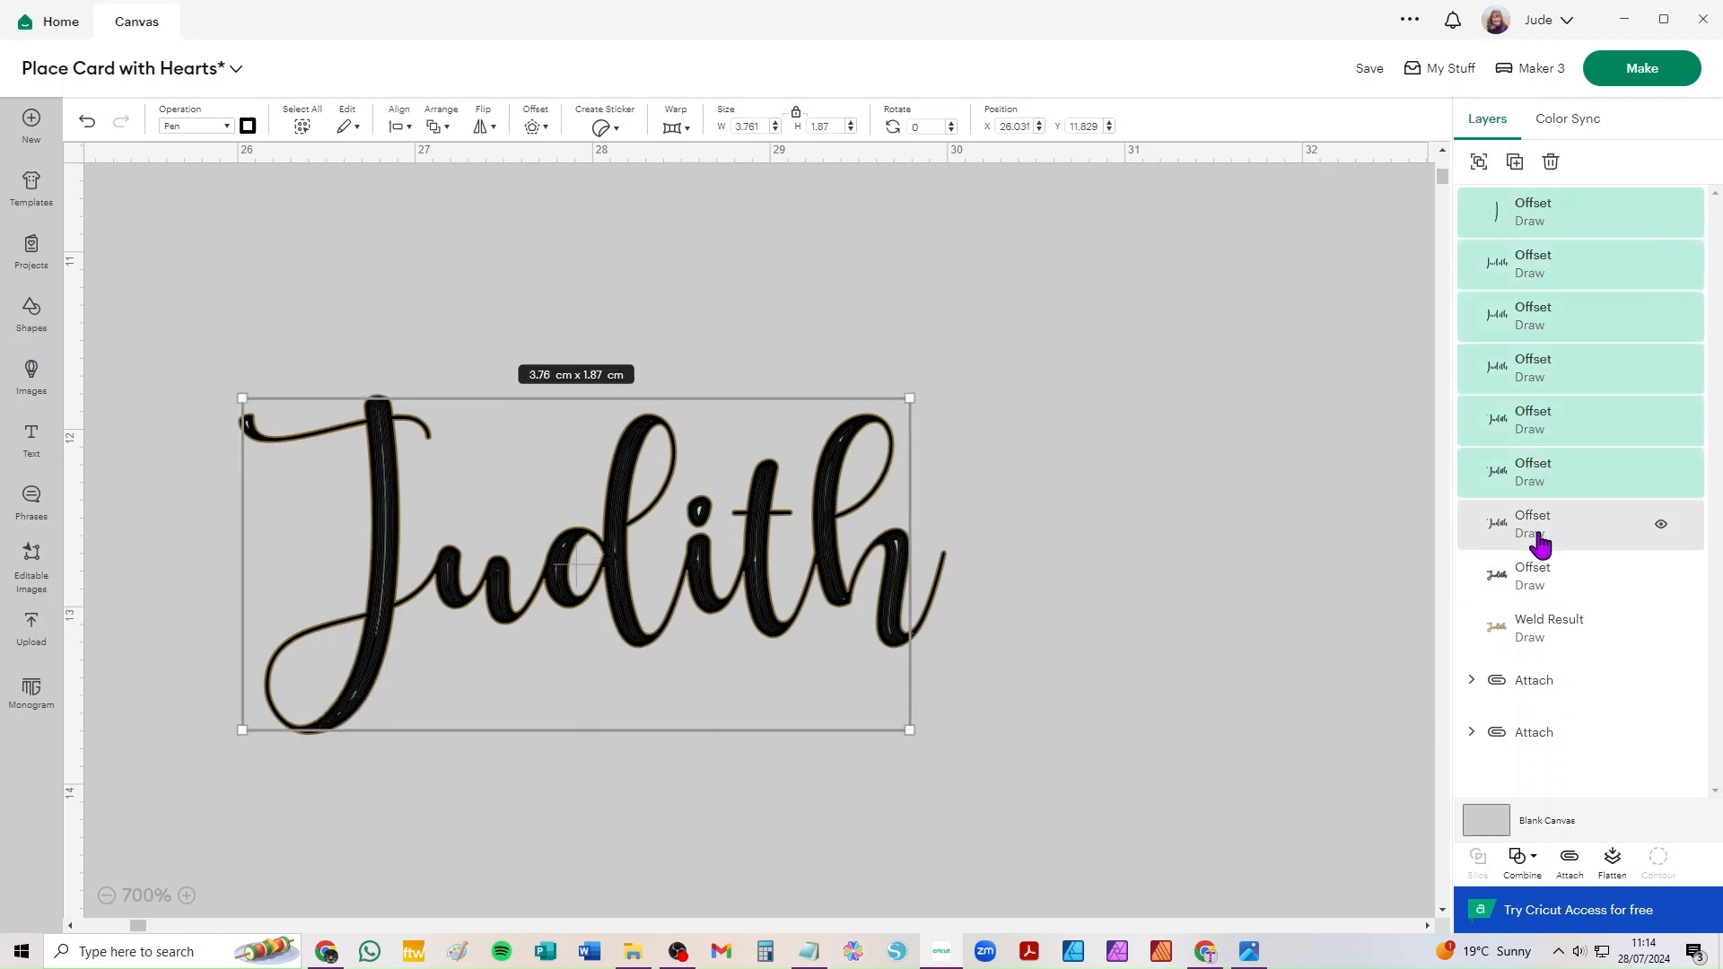
shift+click(1540, 534)
shift+click(1540, 583)
drag(1193, 254, 127, 875)
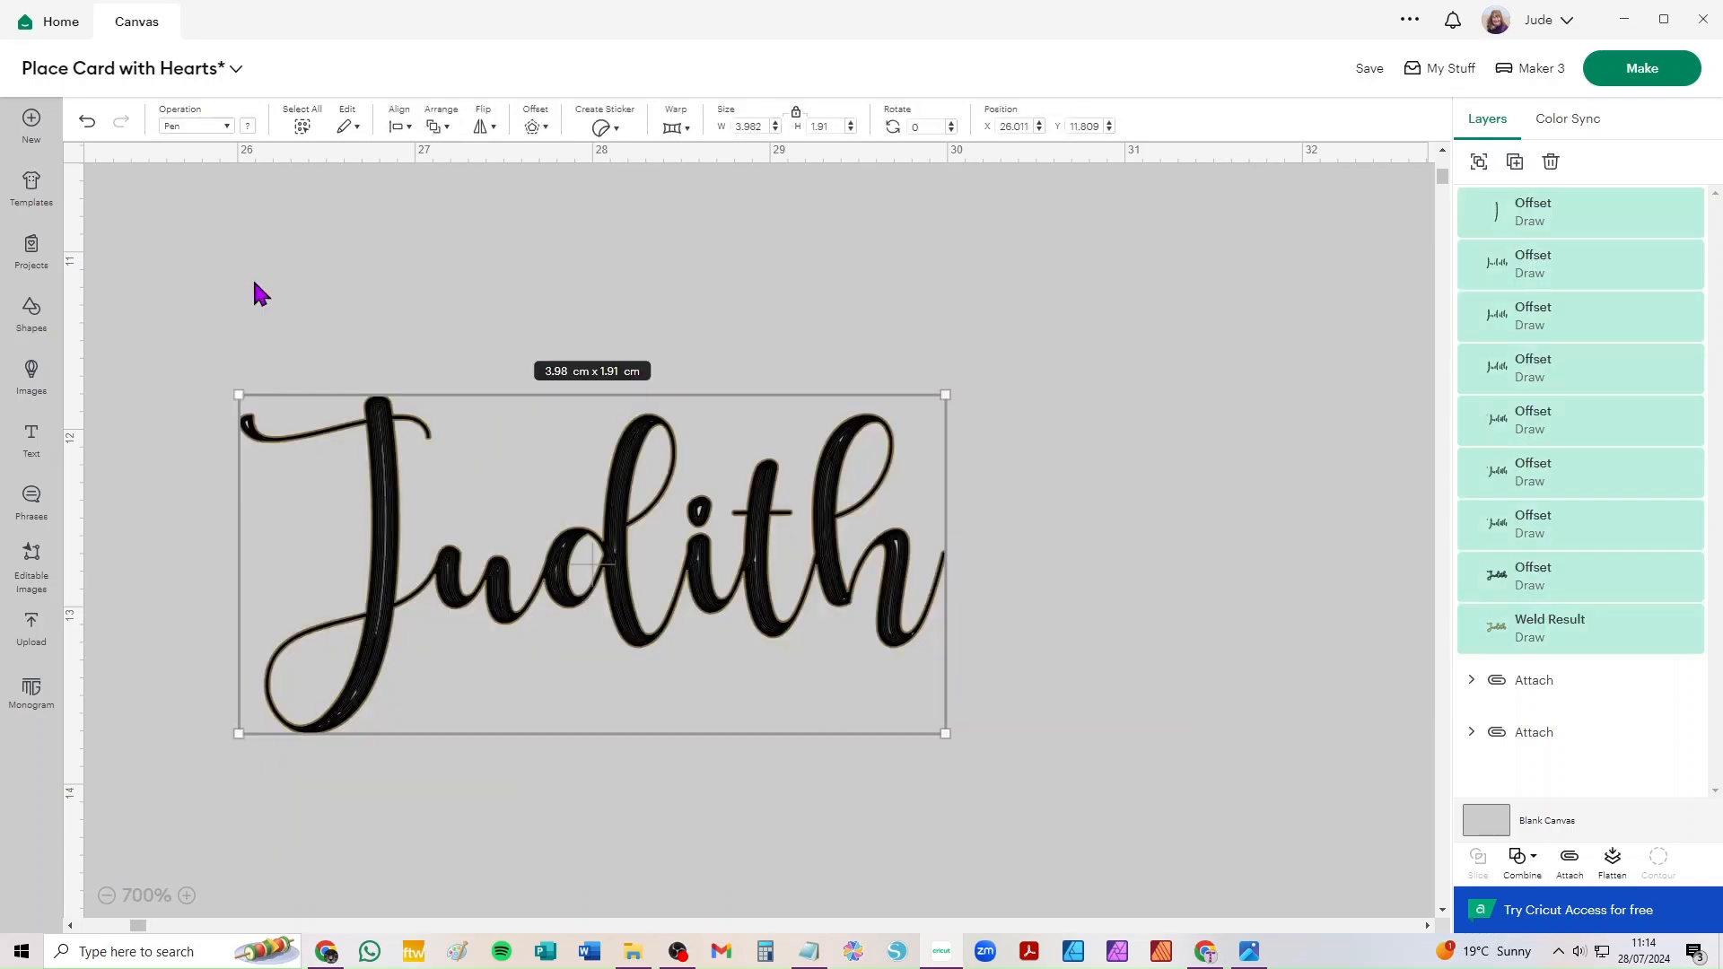
click(247, 126)
click(300, 289)
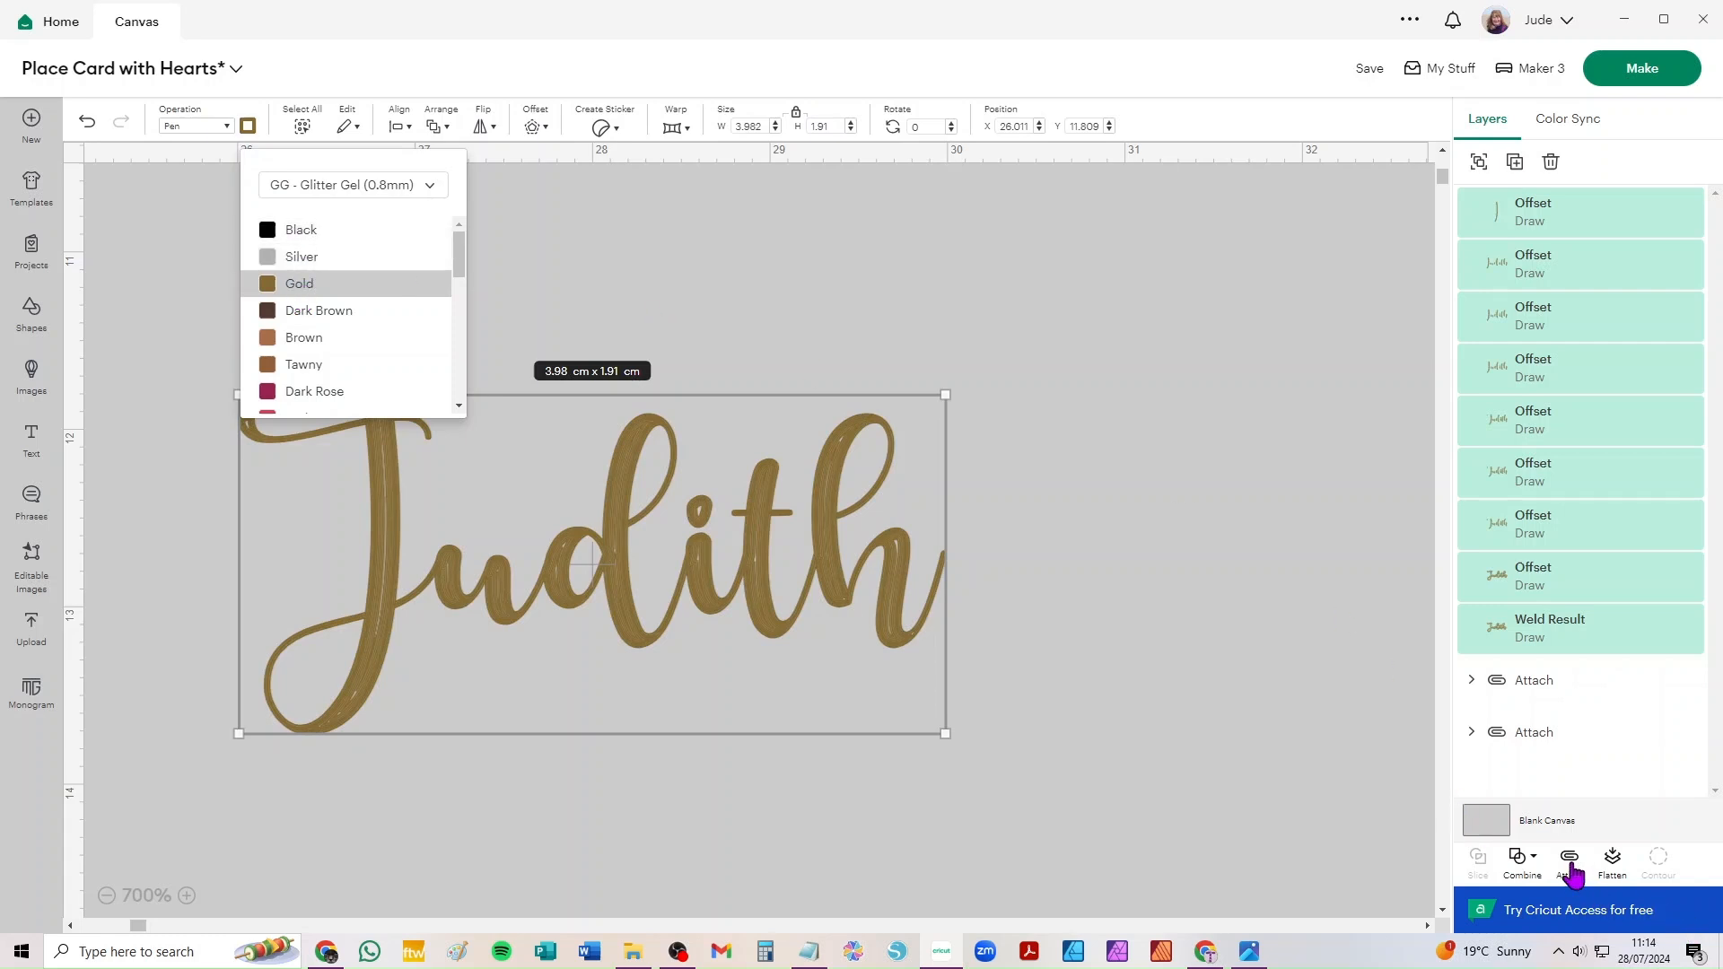
click(1570, 862)
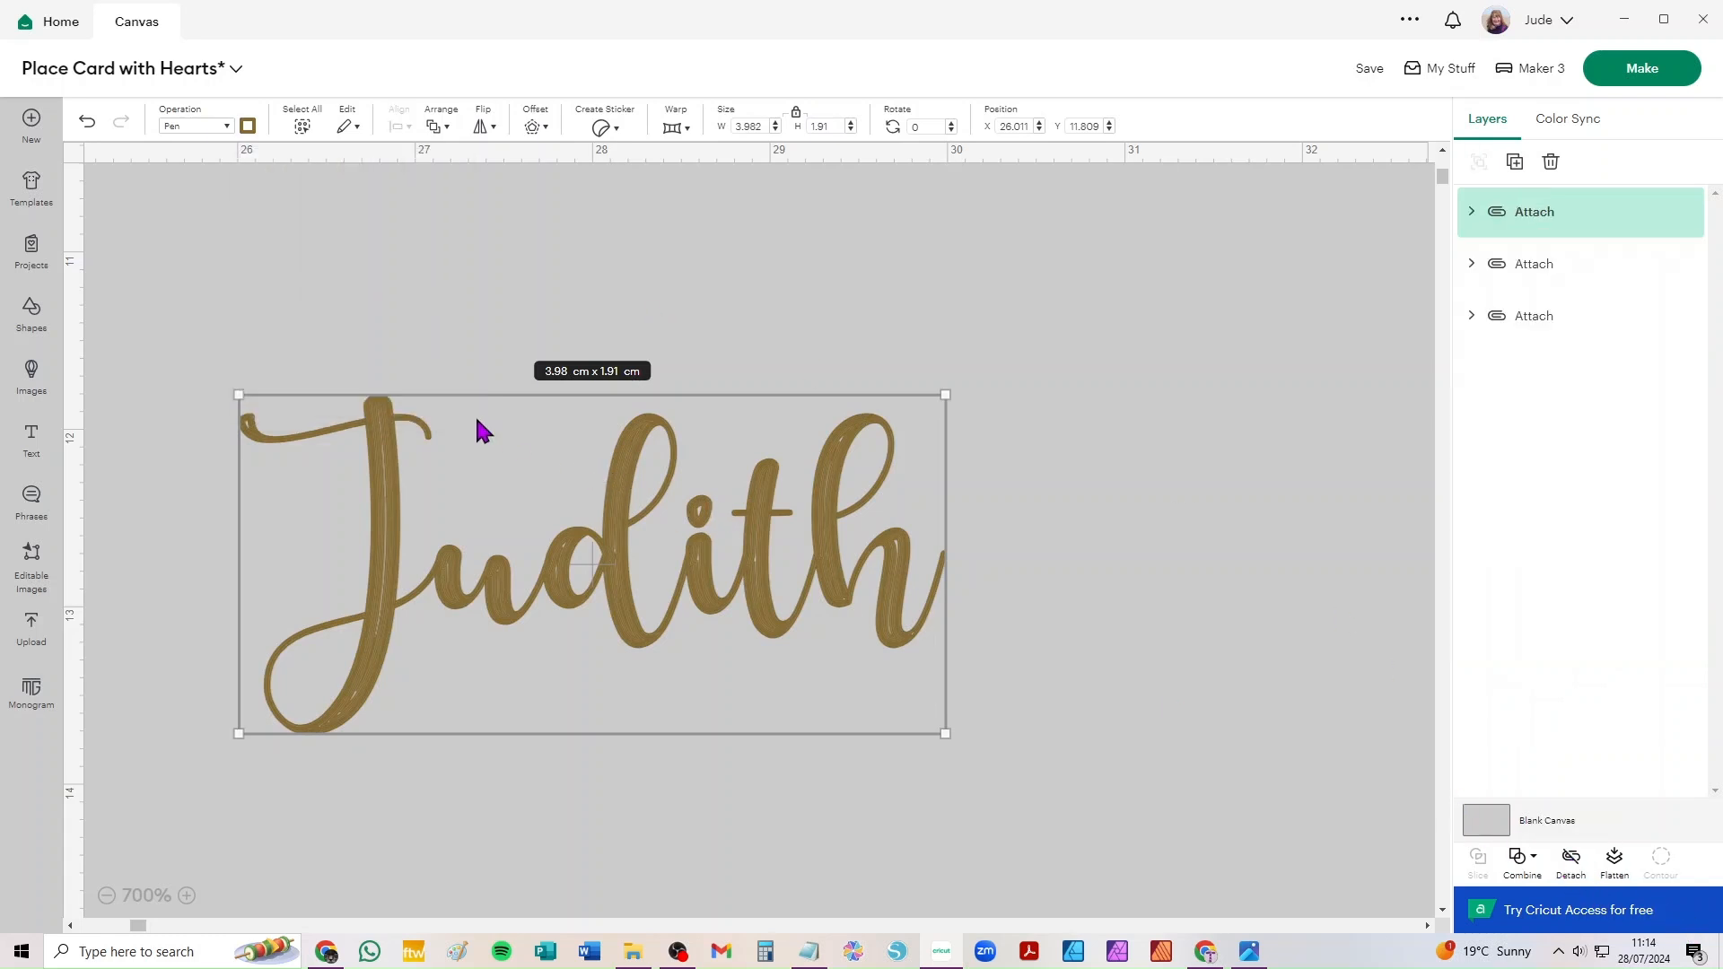
- Move the gold name onto the card below the score line and centre all the layers horizontally
scroll(476, 415, down, 10)
drag(523, 644, 1045, 523)
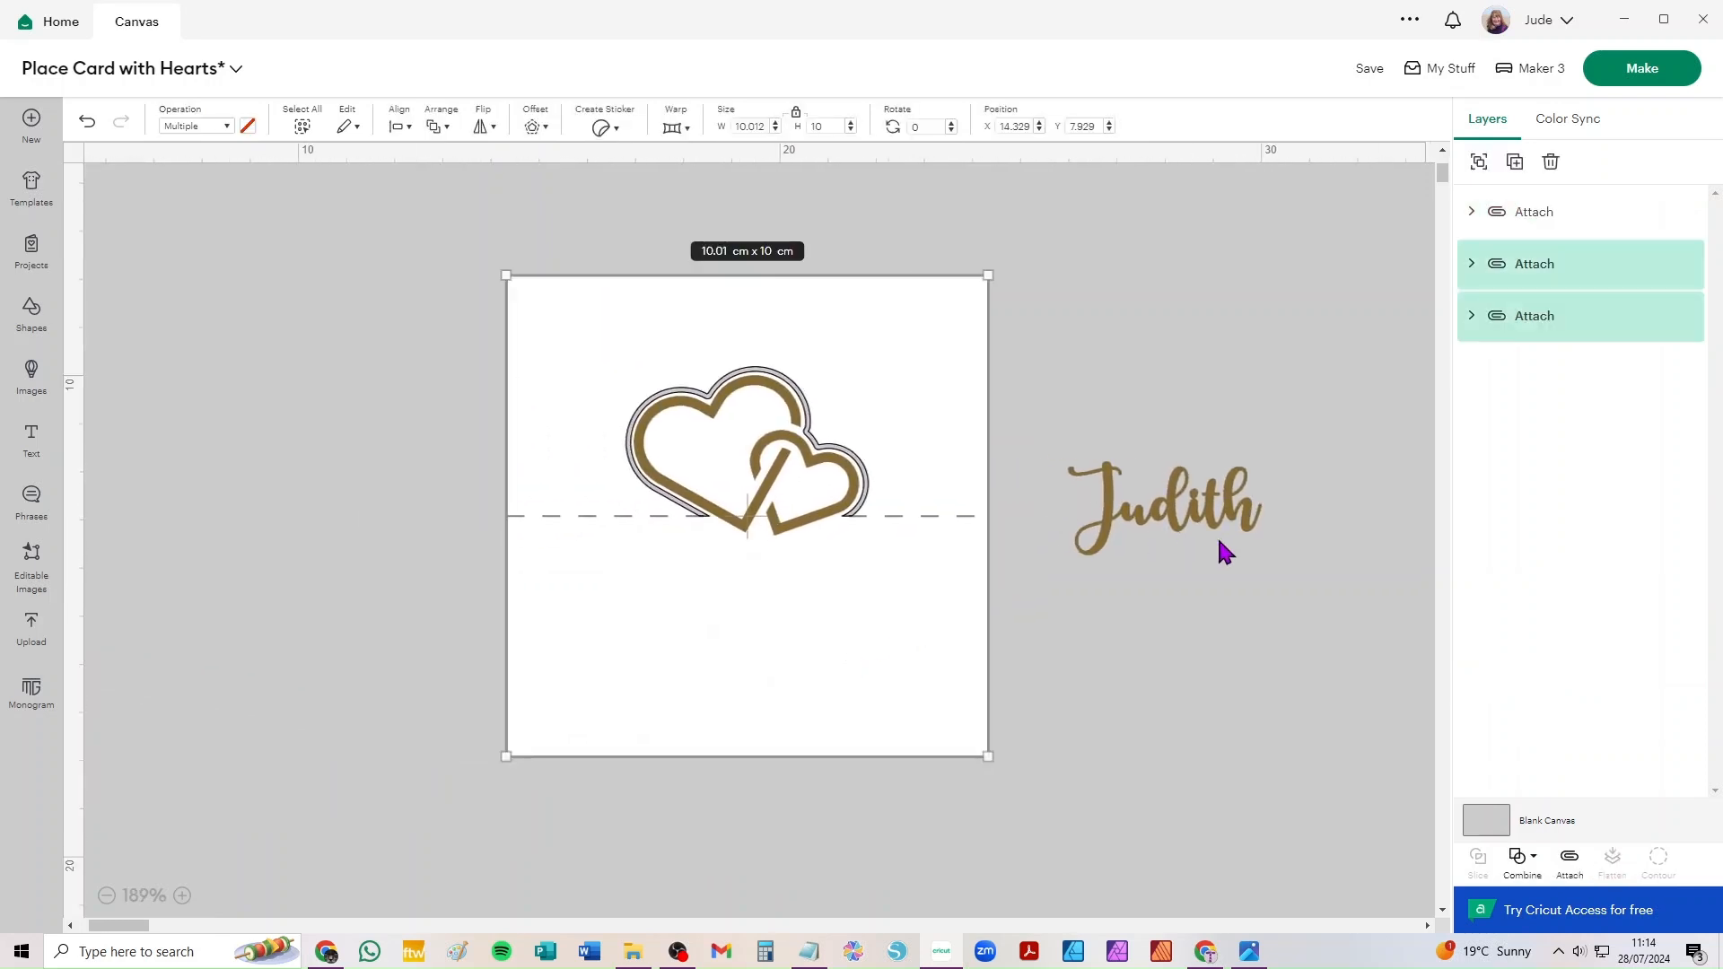
drag(1174, 510, 756, 643)
drag(372, 223, 1258, 854)
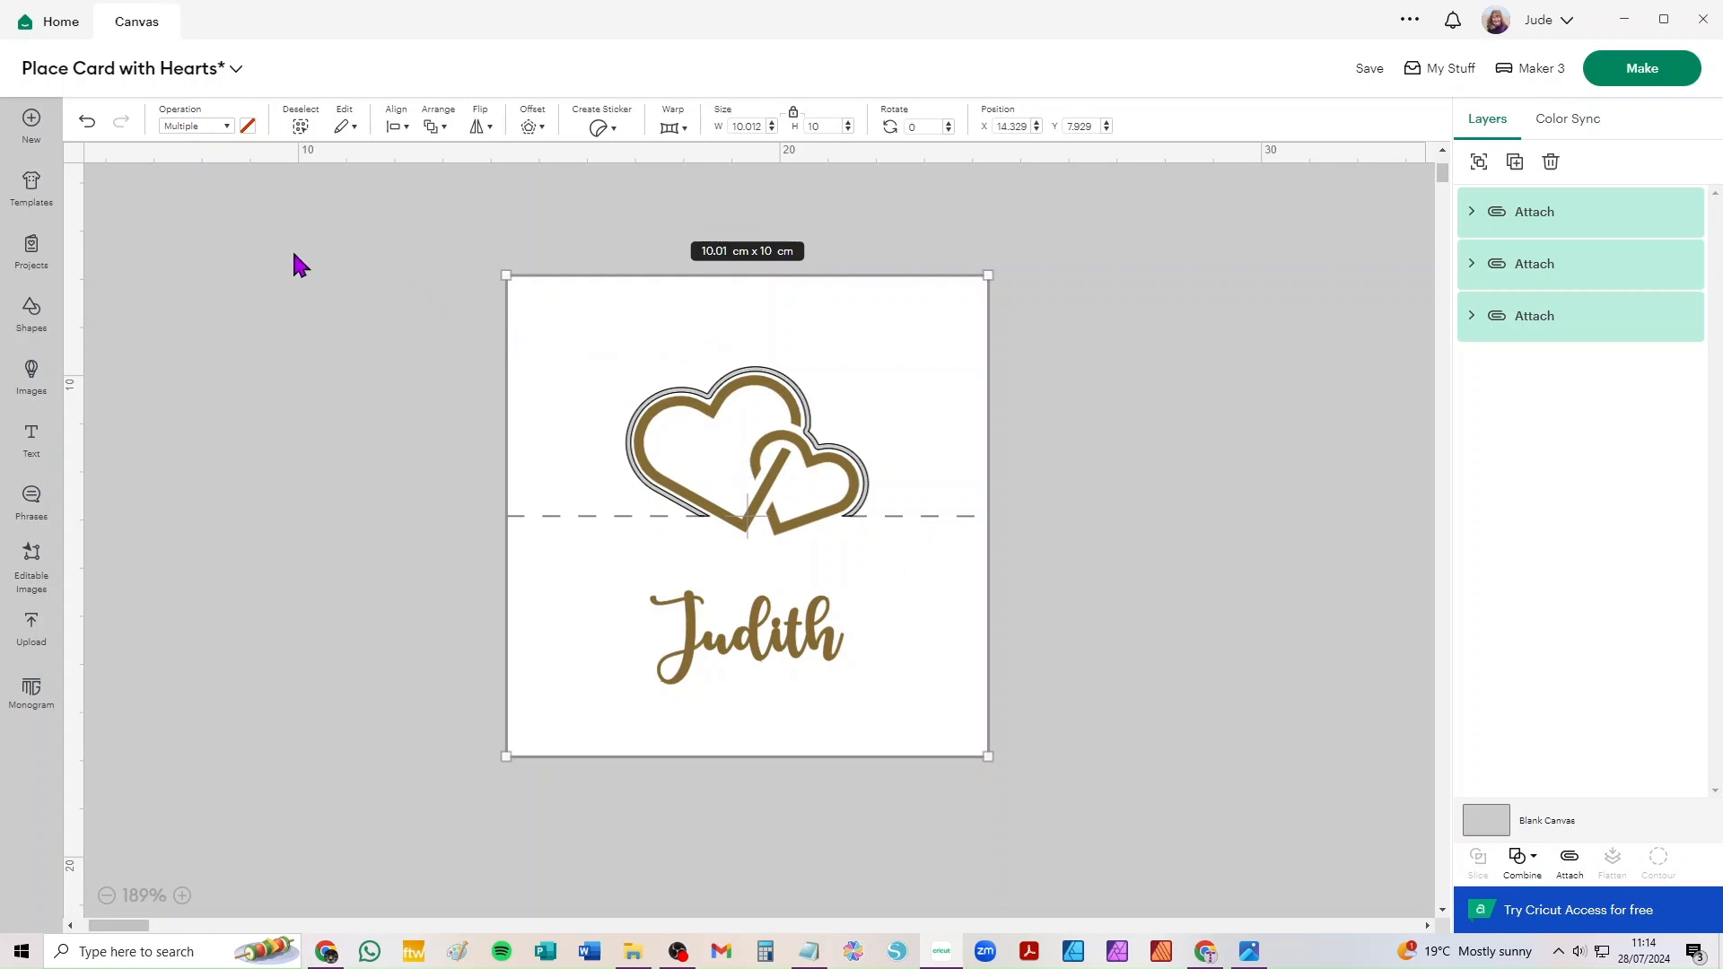
click(387, 132)
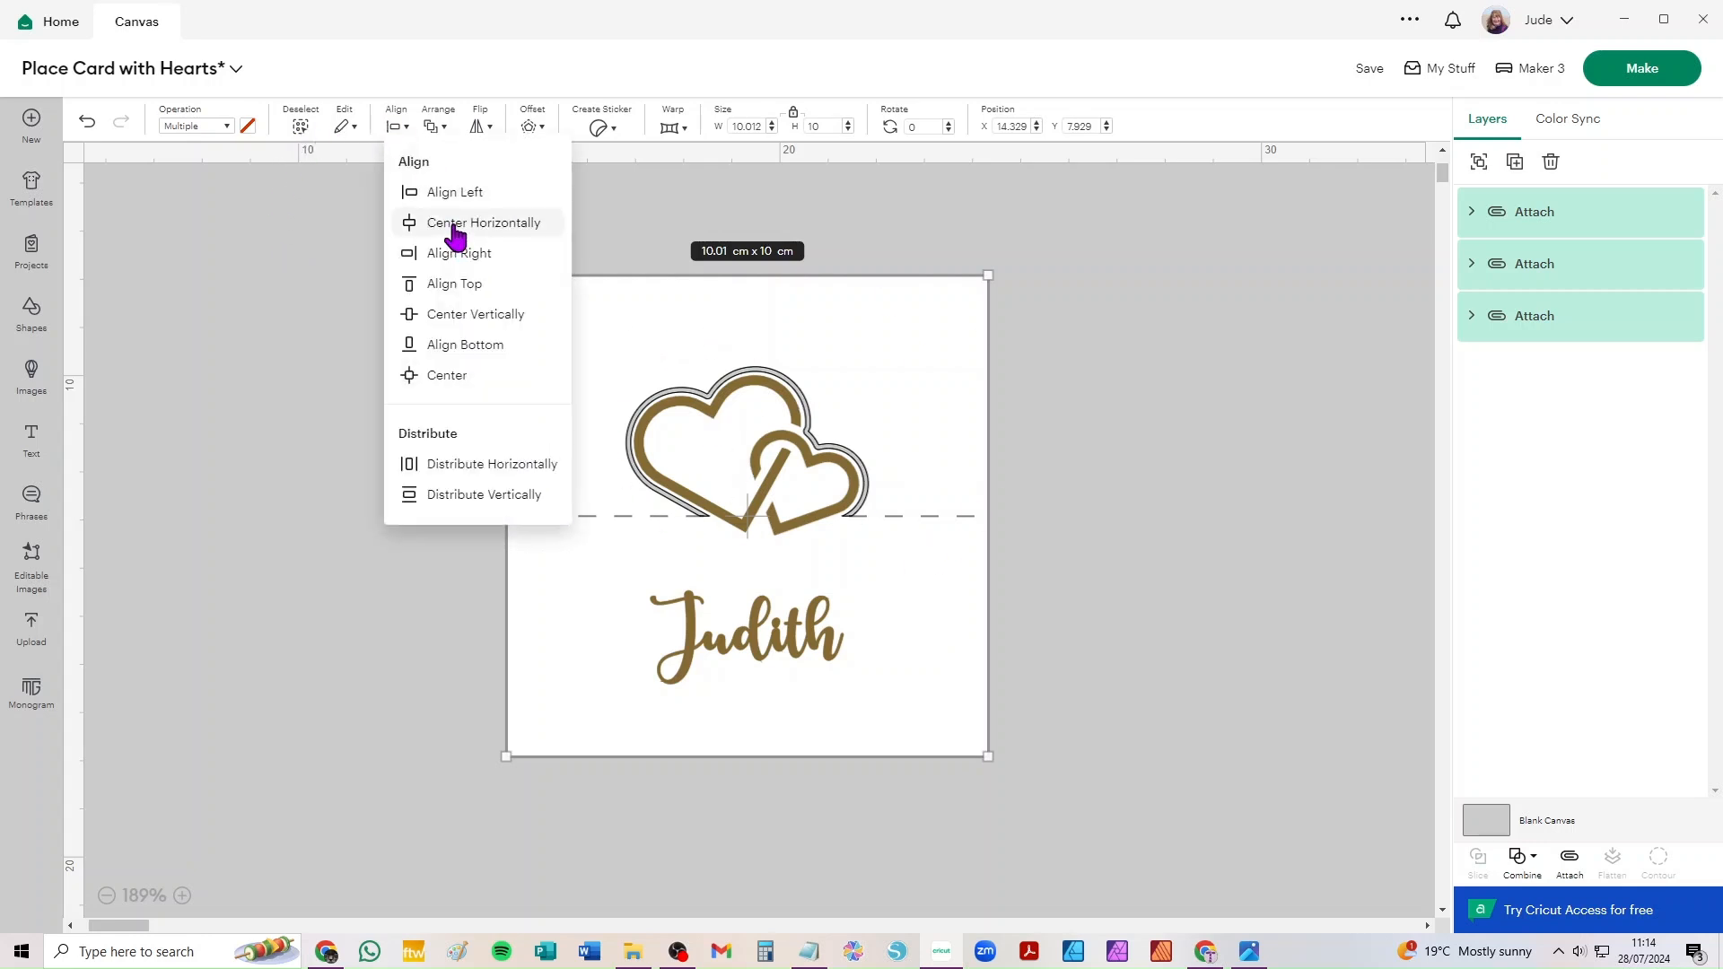
click(456, 224)
- Shift the name slightly lower on the card and attach it to the card and hearts
click(1256, 612)
drag(815, 635, 818, 648)
drag(1112, 205, 142, 892)
click(1572, 860)
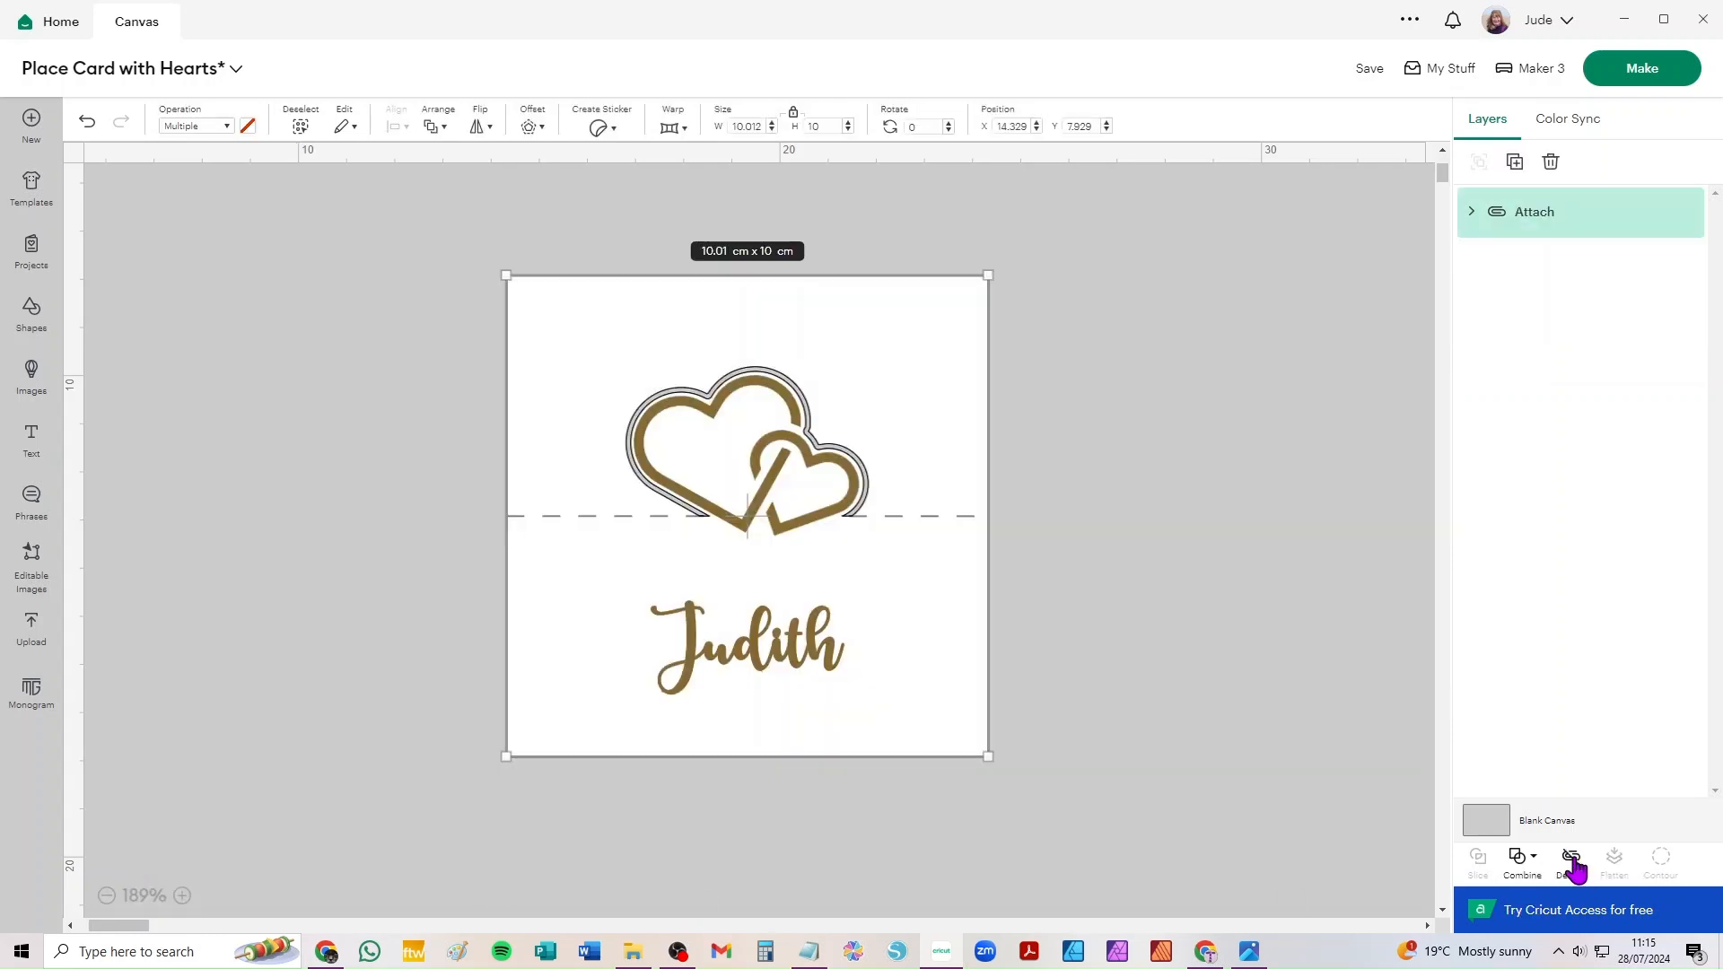
- Send the project to the mat preparation and set the material size to 14.8 cm x 21 cm (A5)
click(1652, 80)
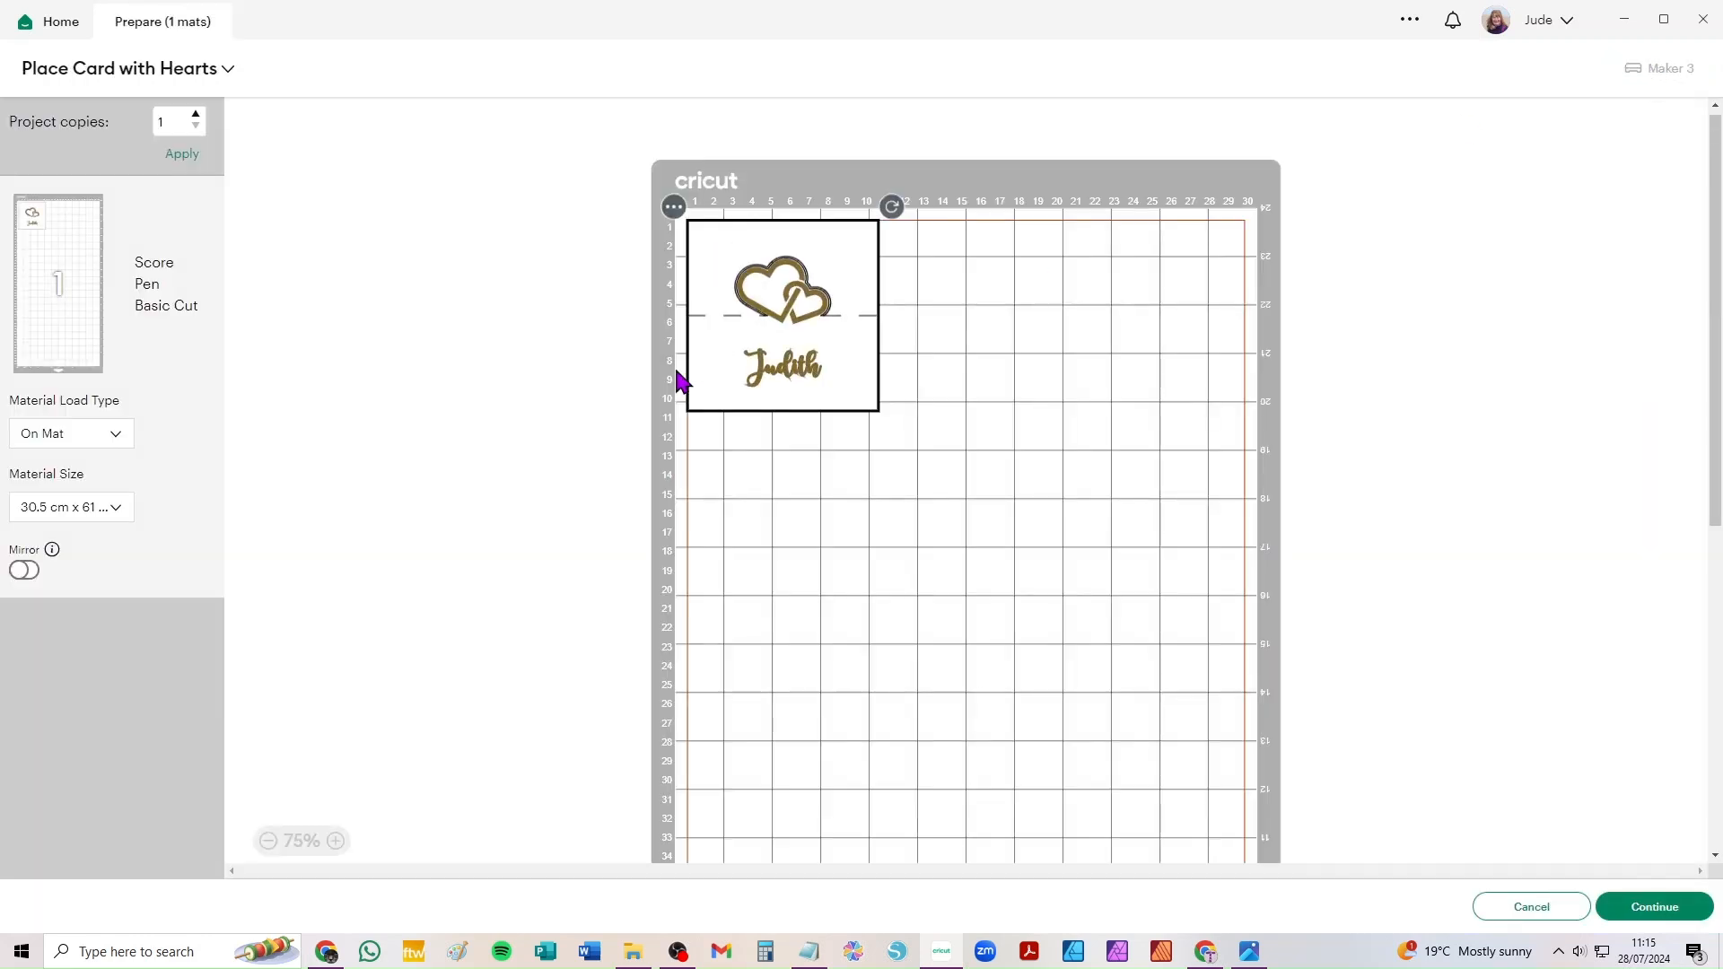
click(94, 516)
click(105, 544)
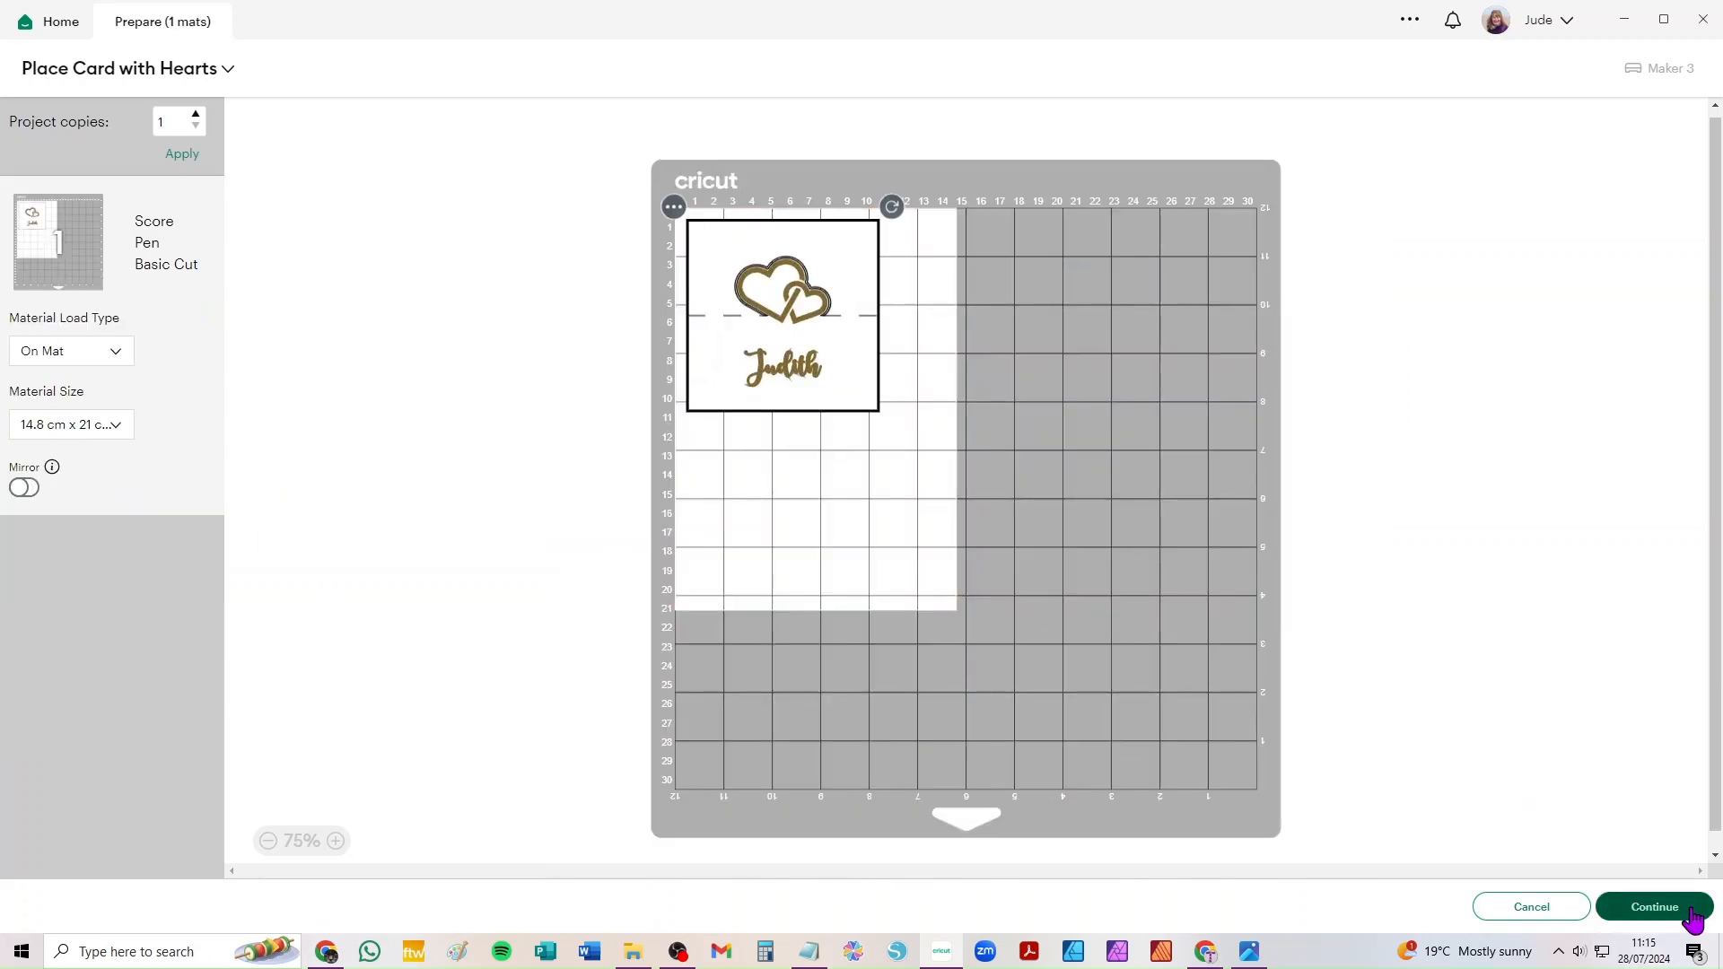
- Continue to the machine setup and set the base material to Poster Board
click(1692, 908)
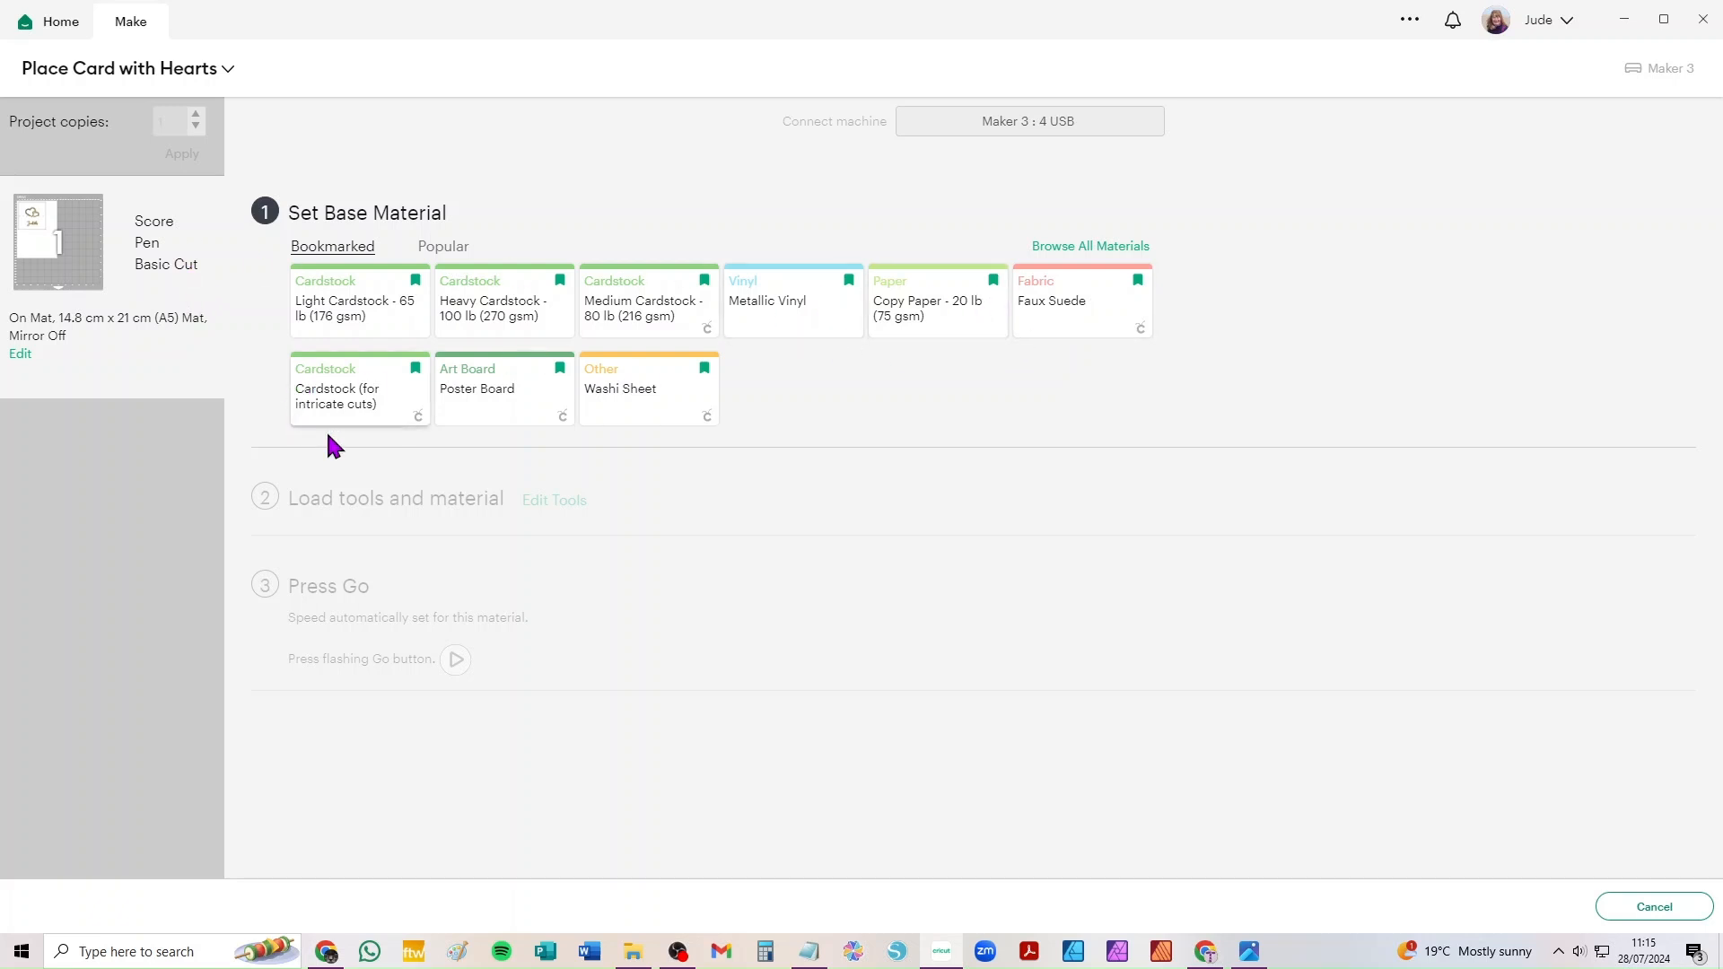
click(455, 399)
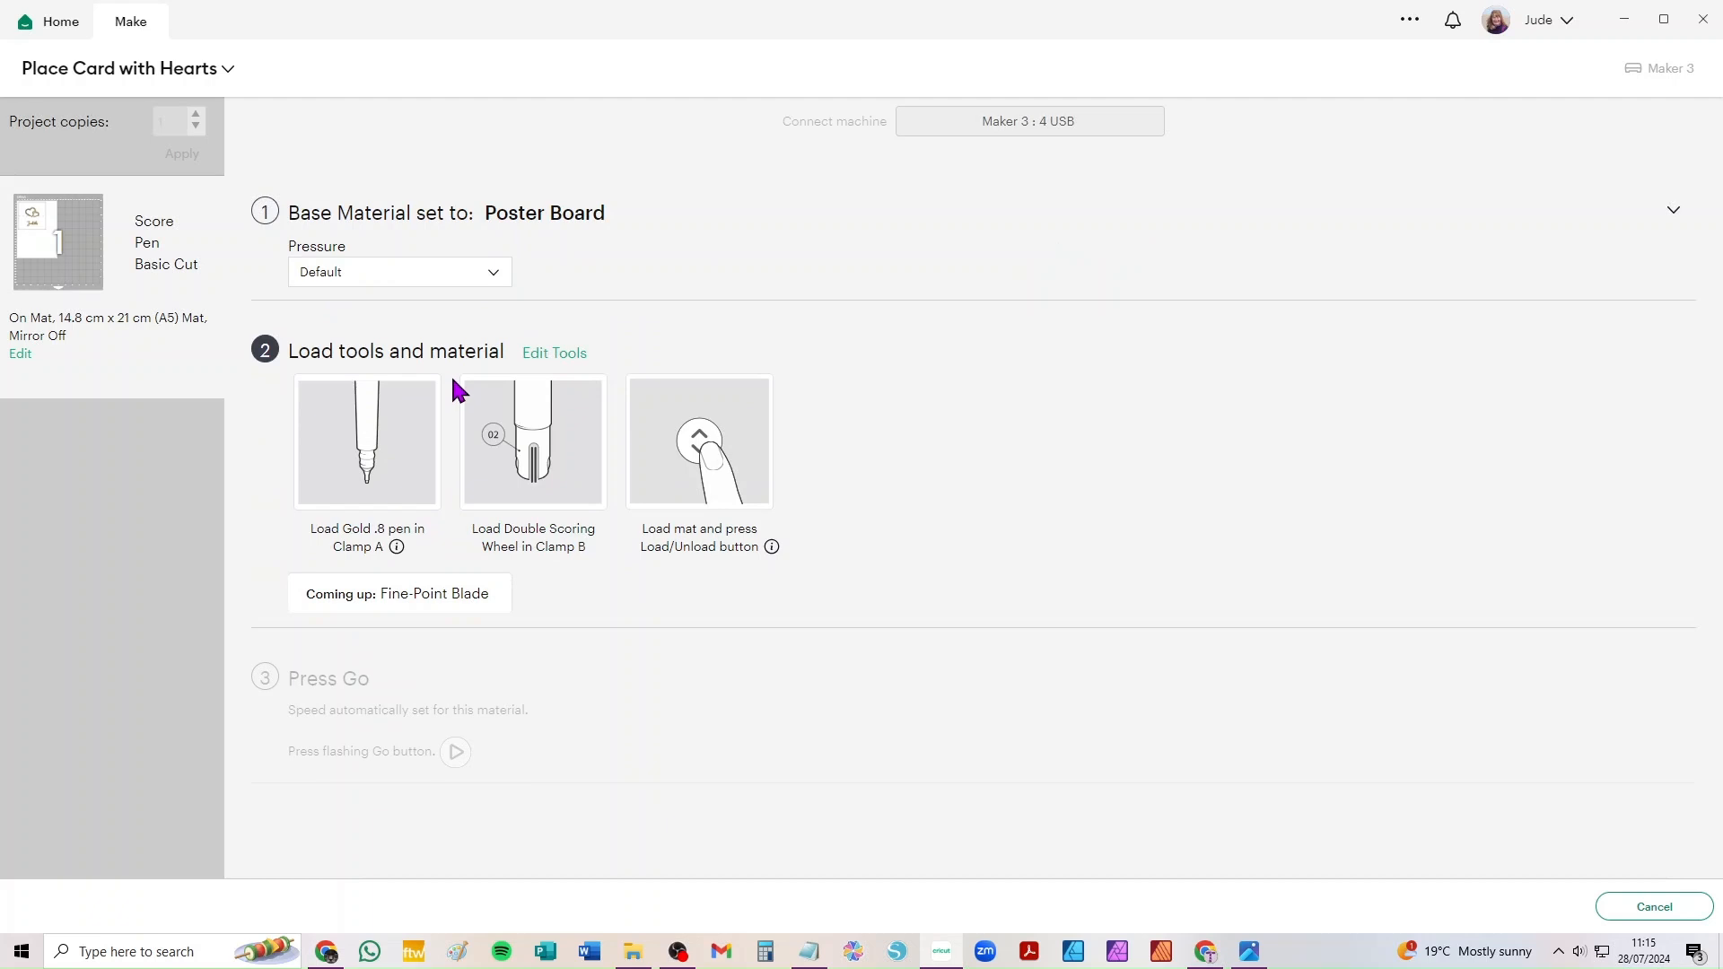